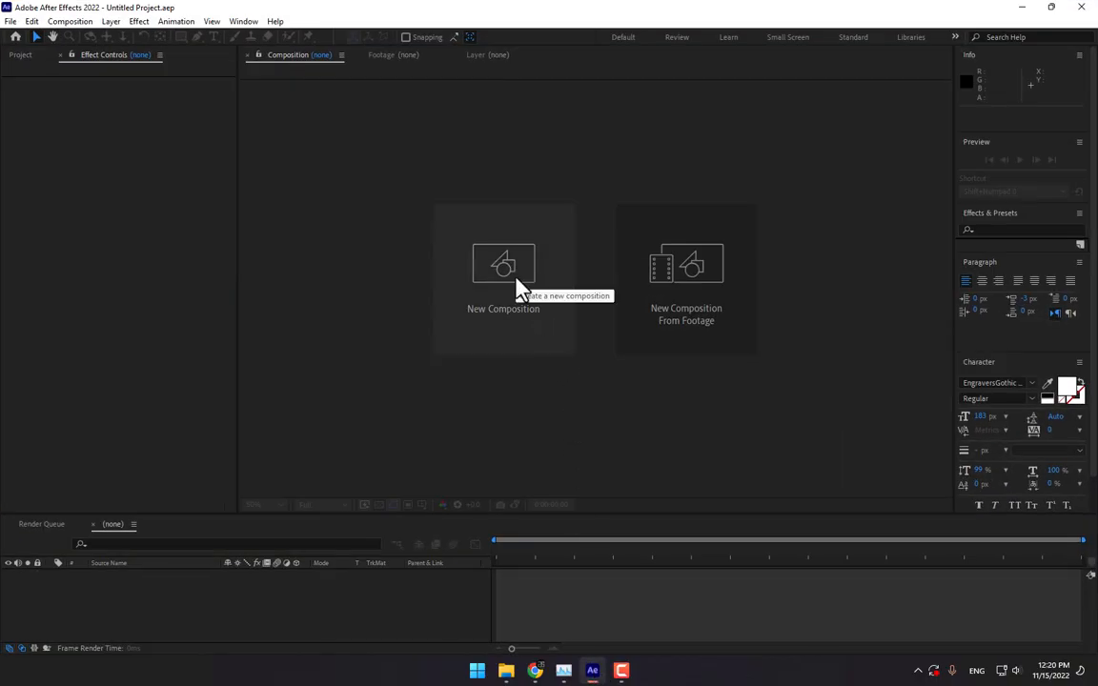
# - Choose New Composition From Footage on the start screen to bring up Import File
pyautogui.click(698, 289)
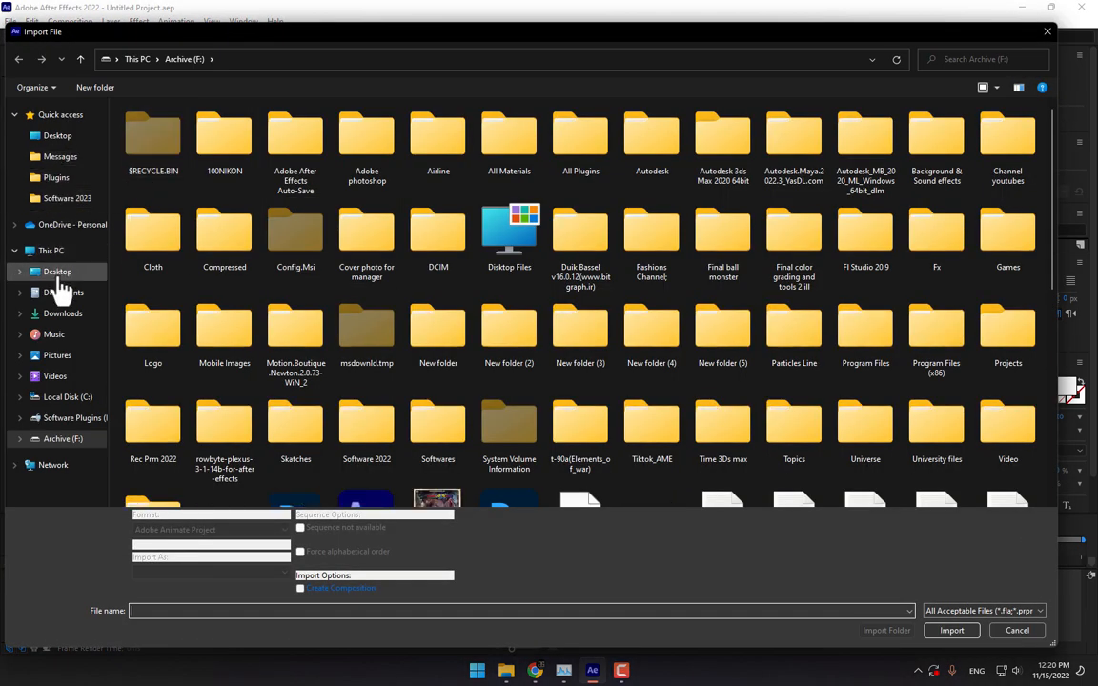
# - Import the Alone Man stock footage .mp4 from the Downloads\Video folder
pyautogui.click(60, 295)
pyautogui.click(62, 315)
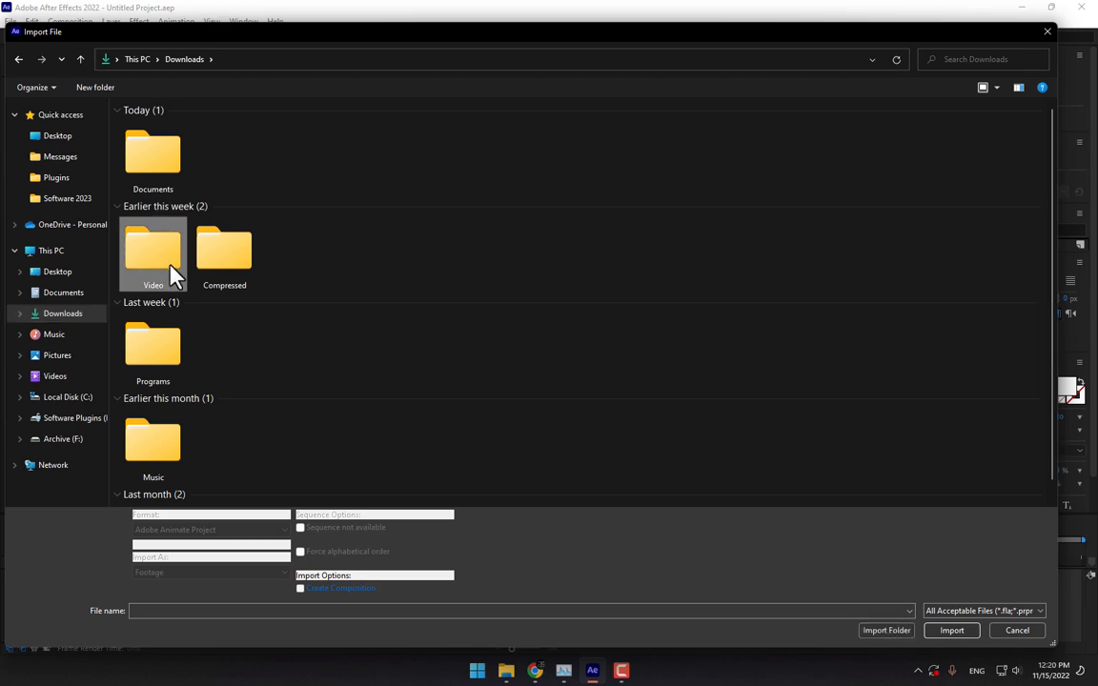
pyautogui.doubleClick(171, 274)
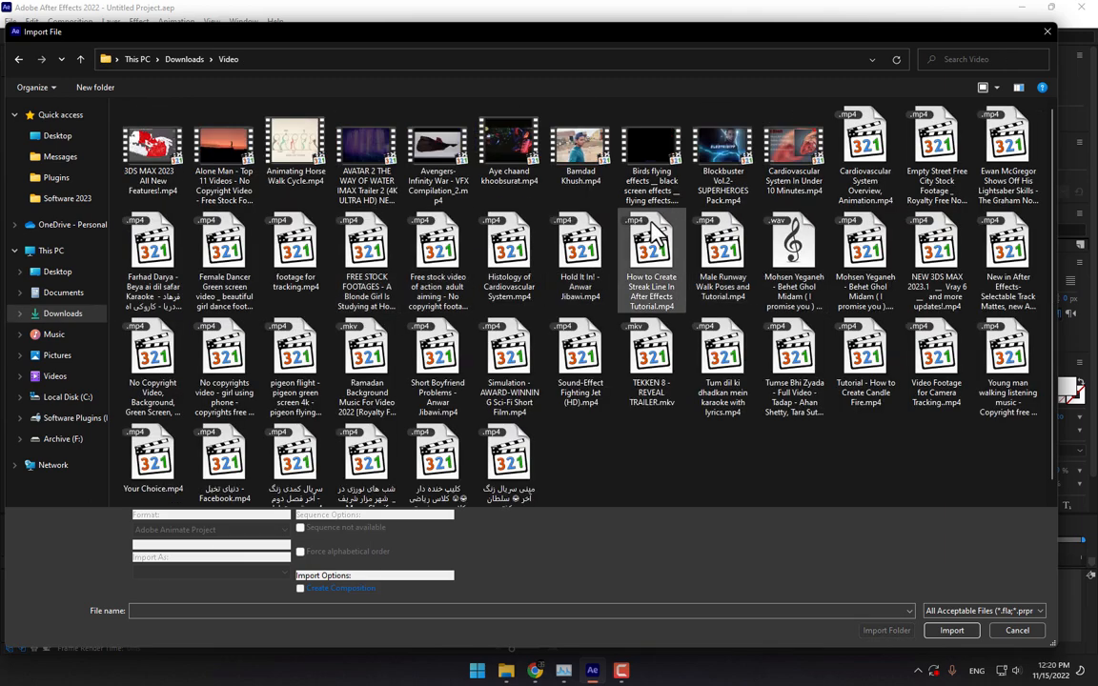
pyautogui.doubleClick(226, 152)
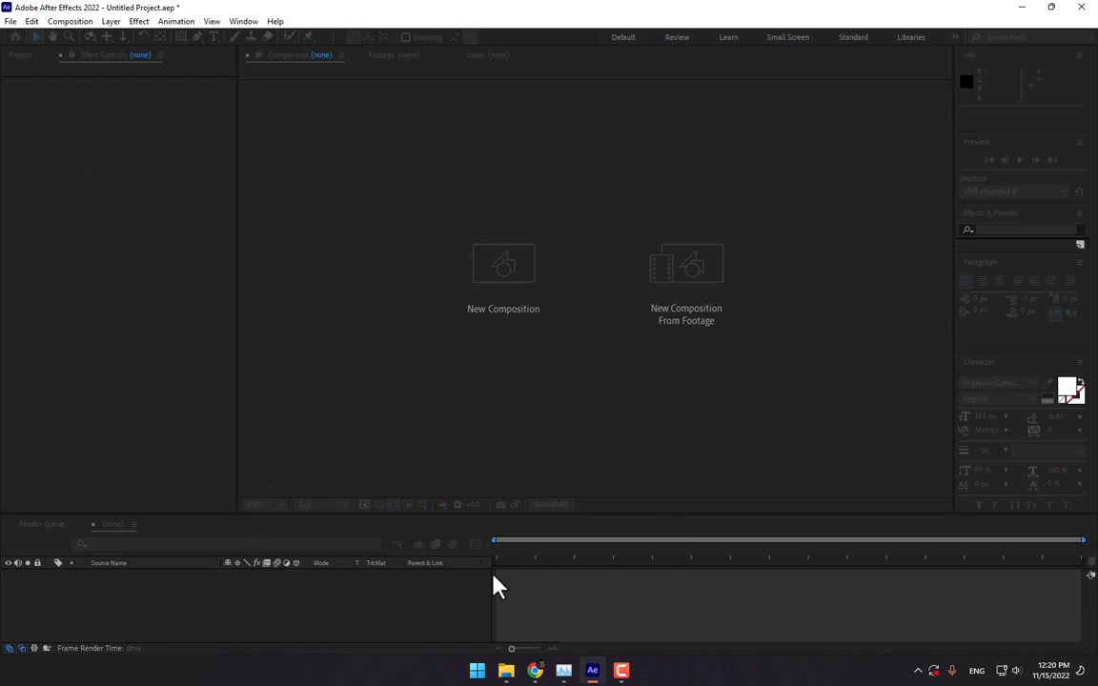
# - Find the road shot and set the work area from about 4:08 to 4:22
pyautogui.click(629, 549)
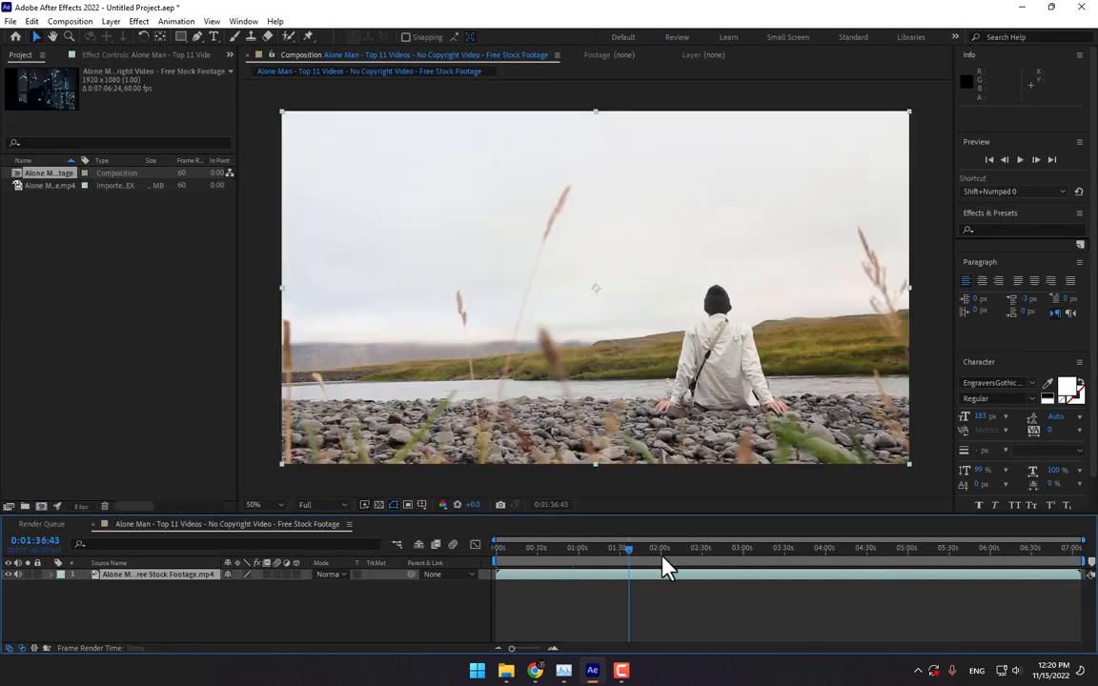
pyautogui.moveTo(665, 550); pyautogui.dragTo(837, 552)
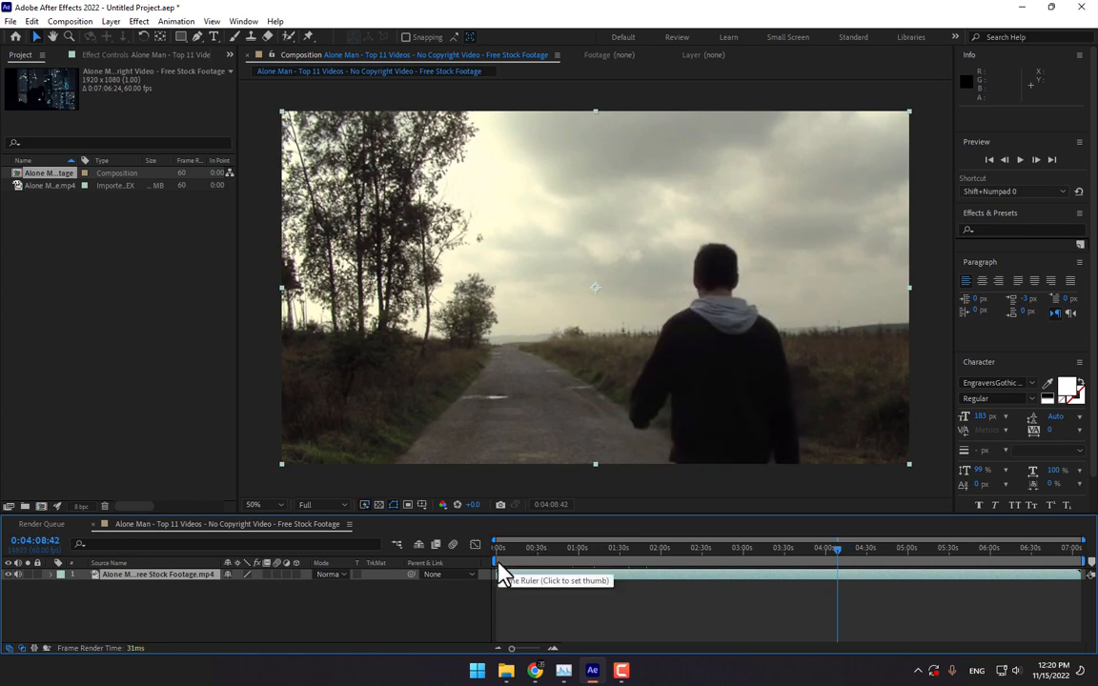
pyautogui.moveTo(505, 564); pyautogui.dragTo(836, 593)
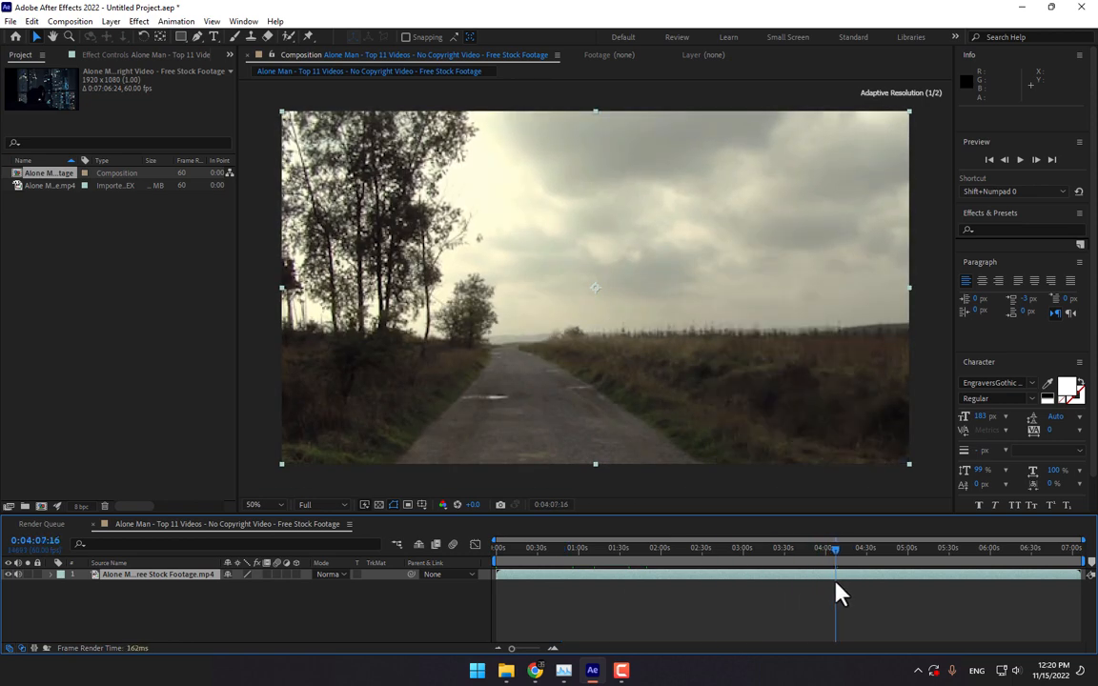
pyautogui.moveTo(486, 560); pyautogui.dragTo(851, 556)
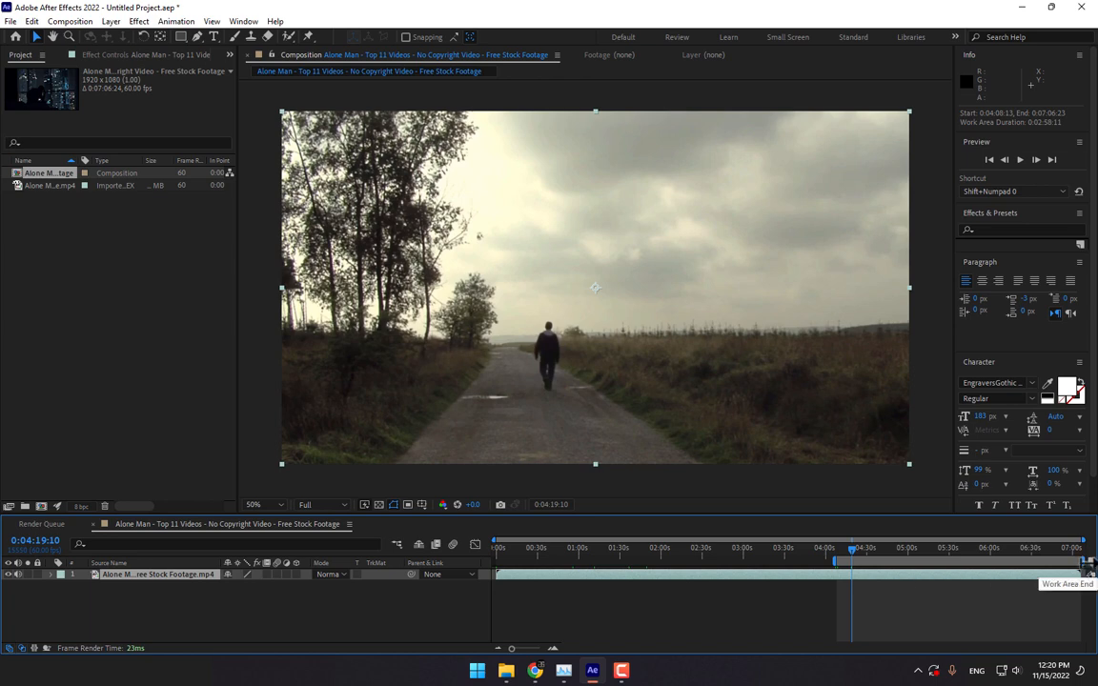
pyautogui.moveTo(1087, 563); pyautogui.dragTo(861, 573)
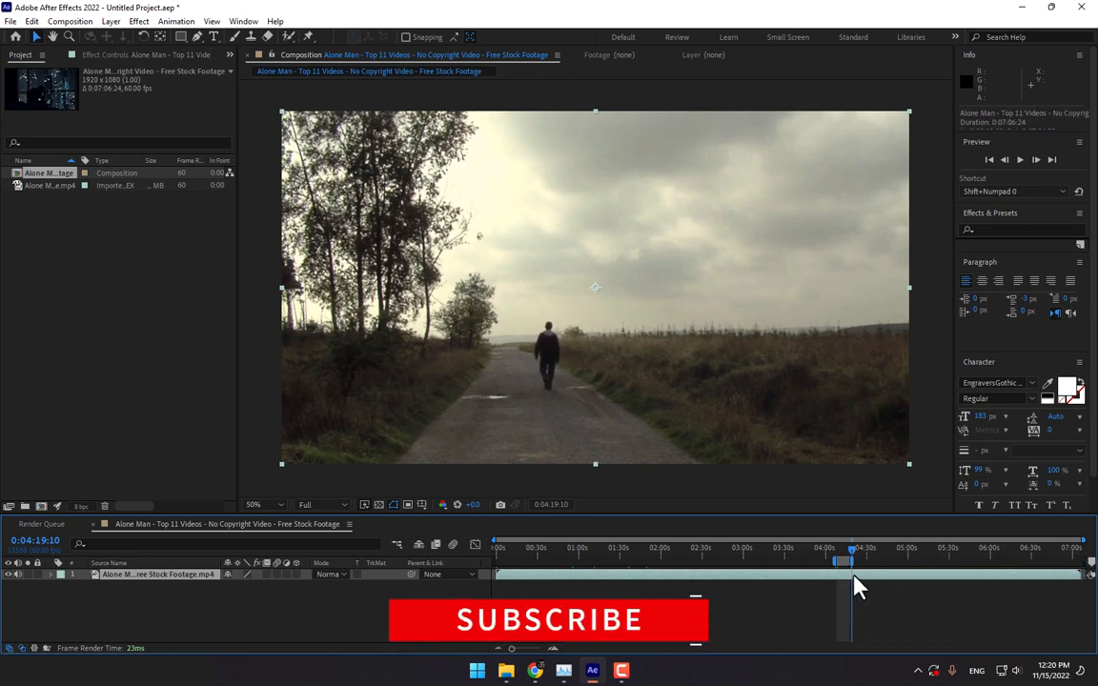
# - Trim the comp to the work area, leaving a 0:00:09:32 clip, and scrub for a frame
pyautogui.click(82, 22)
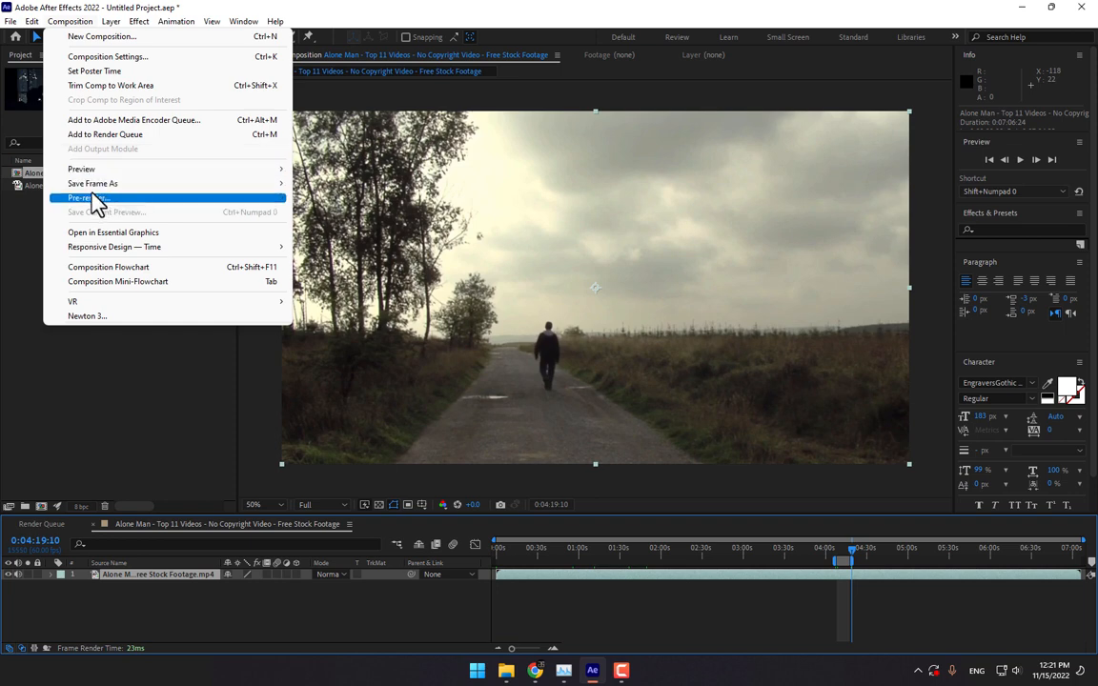
pyautogui.click(117, 91)
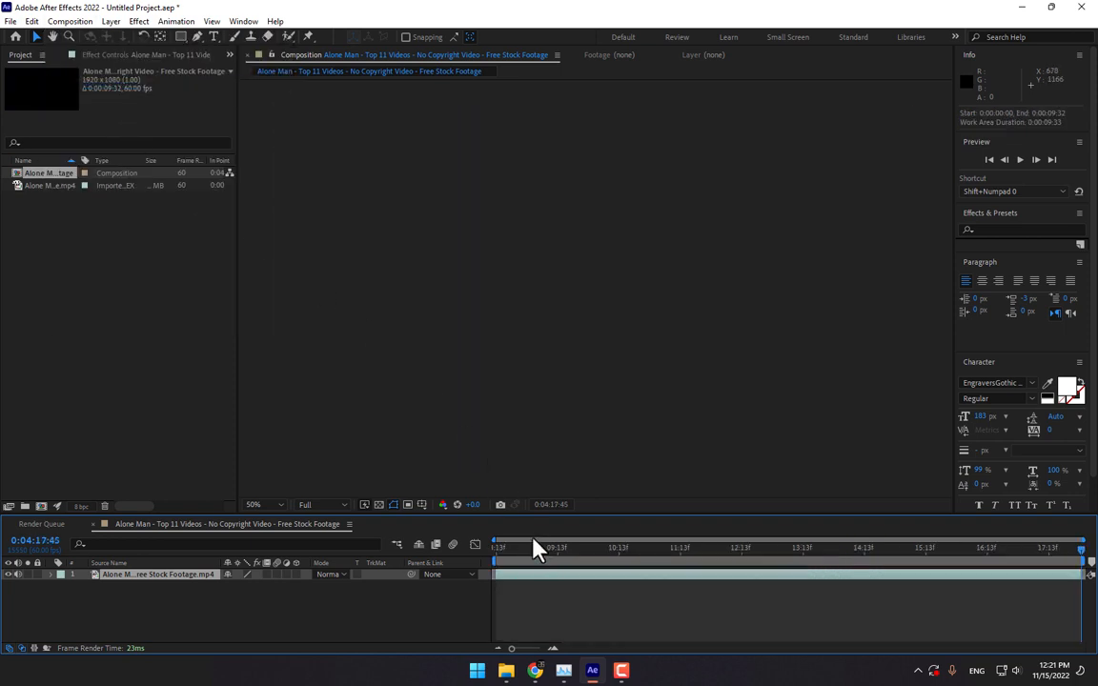
pyautogui.moveTo(541, 547); pyautogui.dragTo(994, 571)
# - Split the footage at the current frame and freeze the top copy on that frame
pyautogui.hotkey('ctrl', 'shift', 'd')
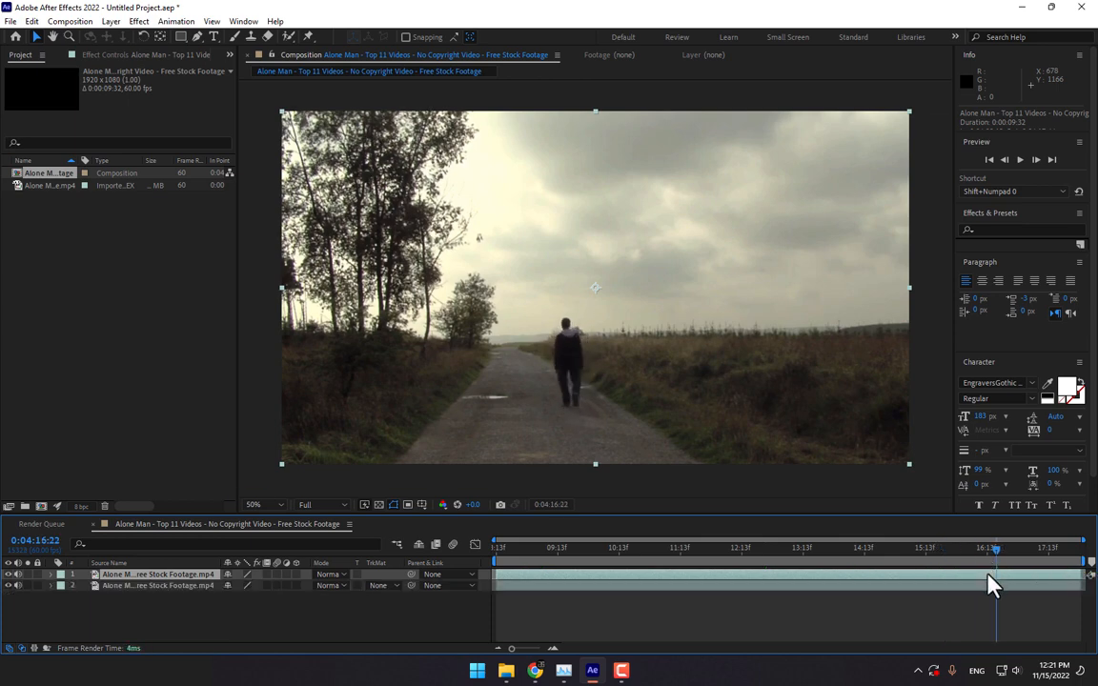
pyautogui.rightClick(126, 575)
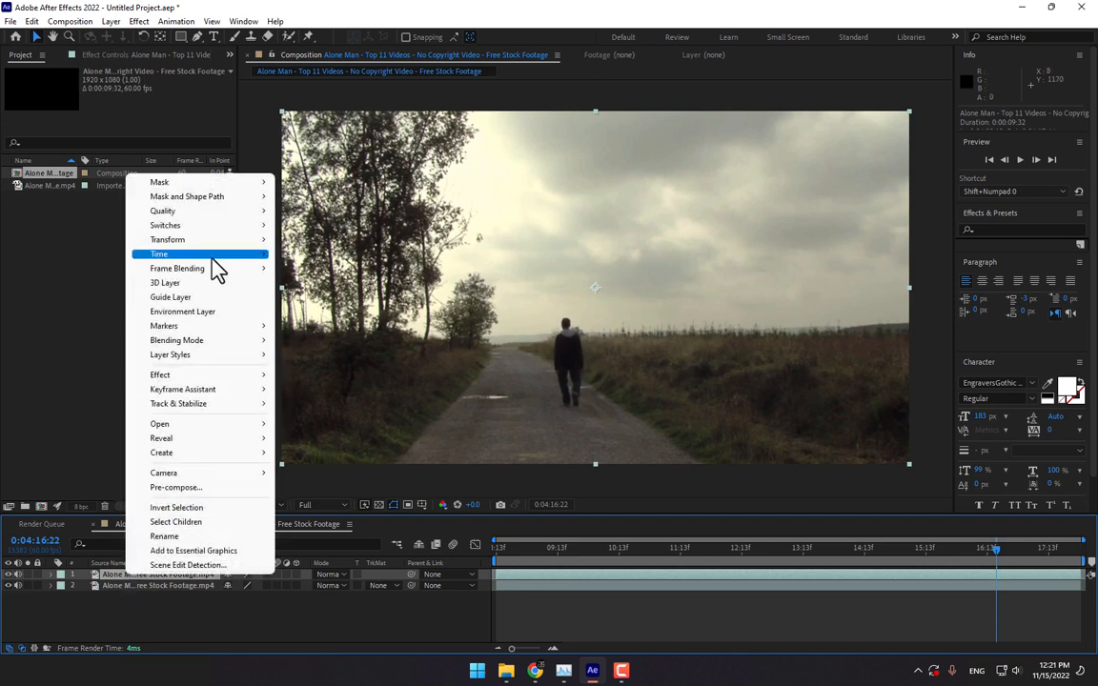
pyautogui.moveTo(205, 254)
pyautogui.click(341, 299)
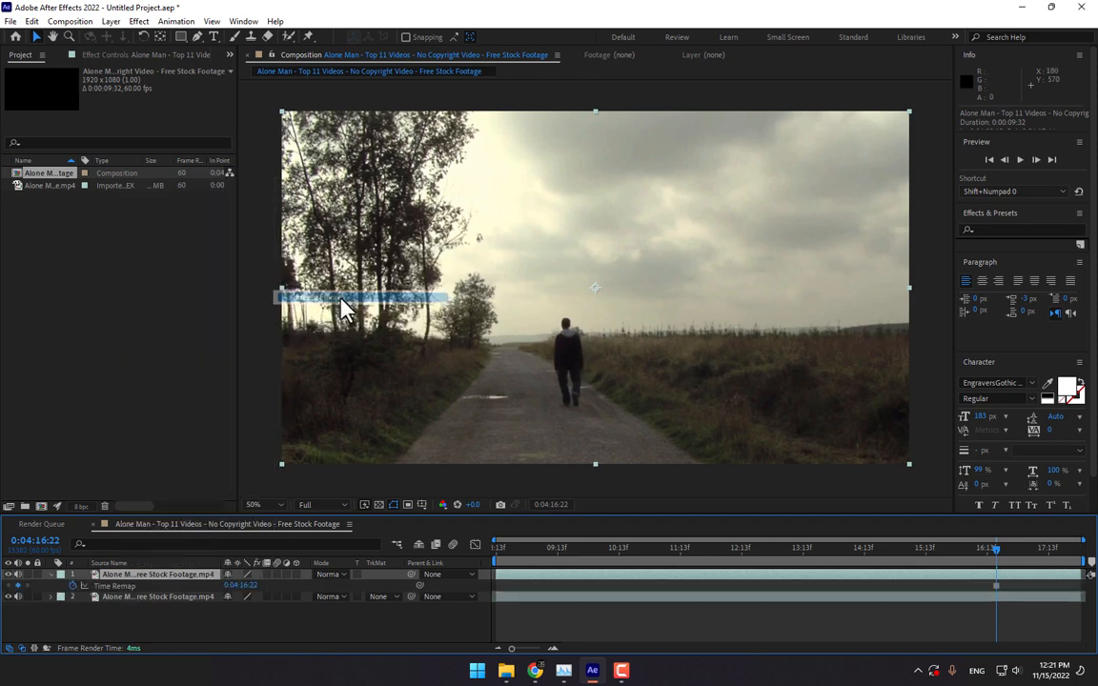
# - Zoom in and trace a closed Pen mask around the walking man's outline
pyautogui.scroll(2, 566, 404)
pyautogui.scroll(3, 566, 404)
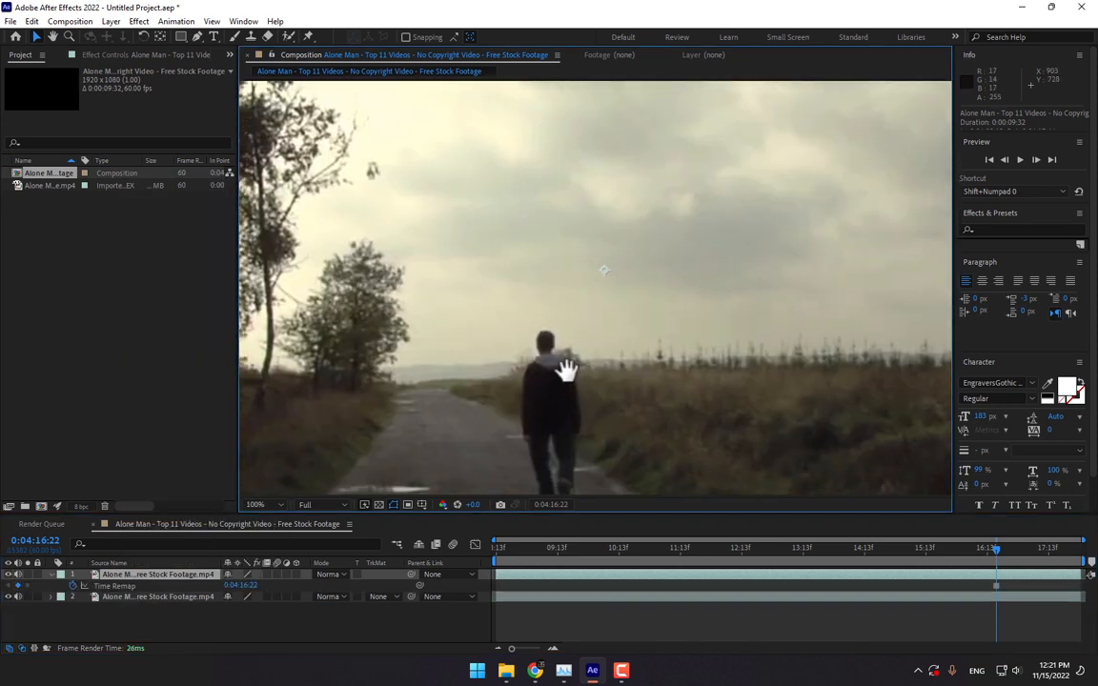
pyautogui.moveTo(562, 289); pyautogui.dragTo(573, 277)
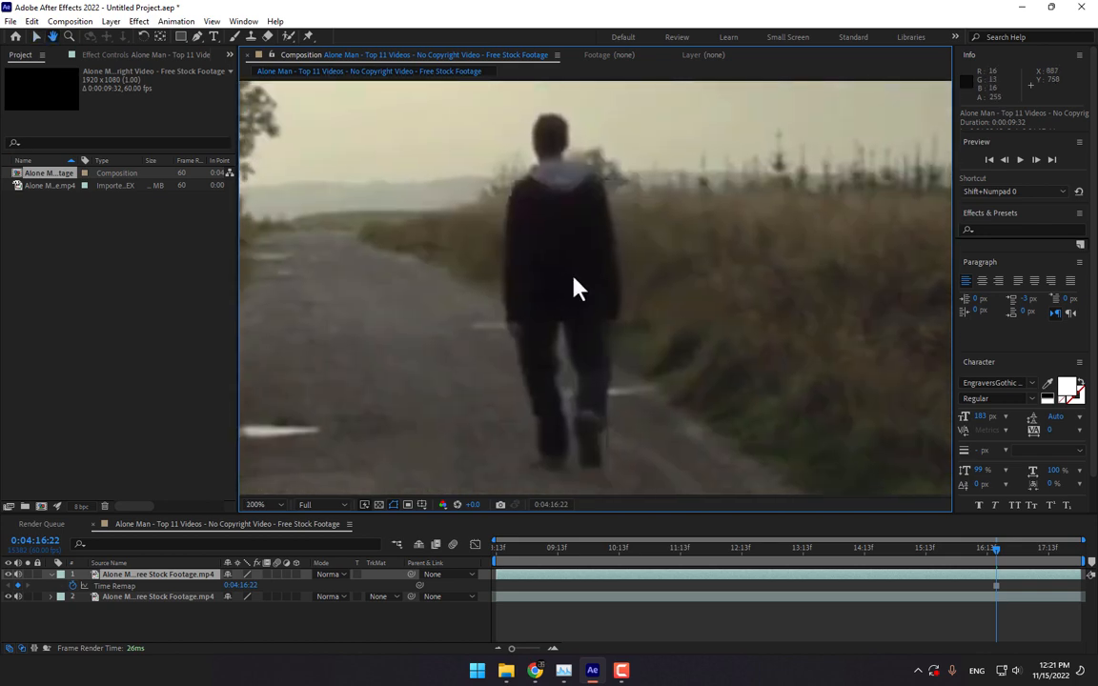
pyautogui.click(197, 36)
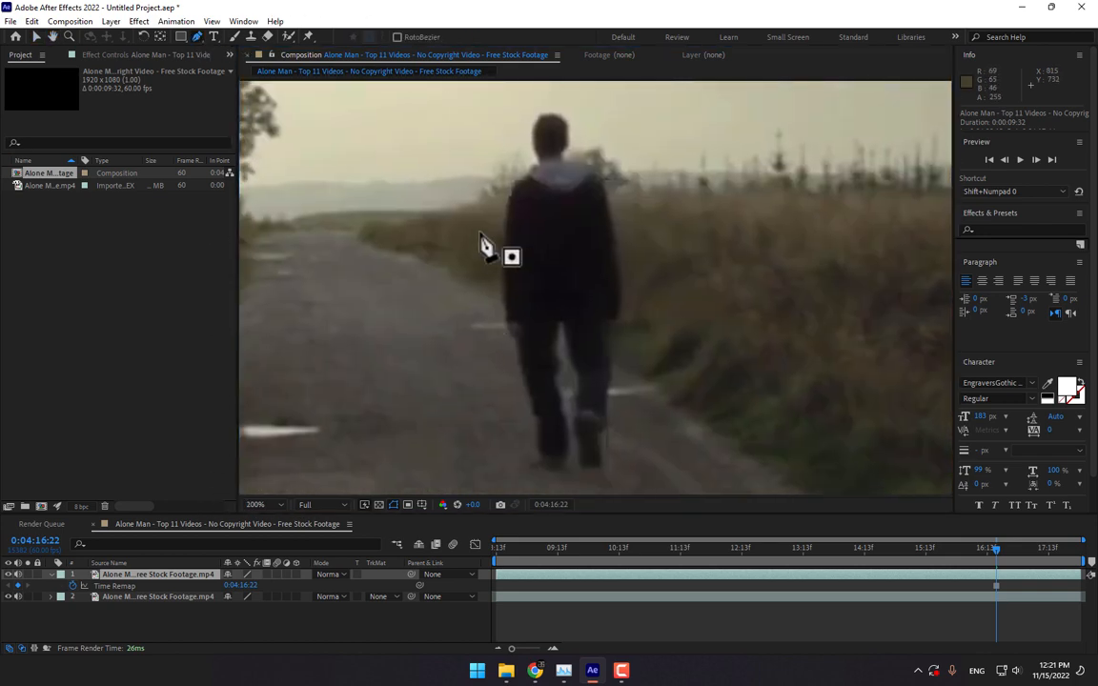
pyautogui.click(541, 115)
pyautogui.click(533, 140)
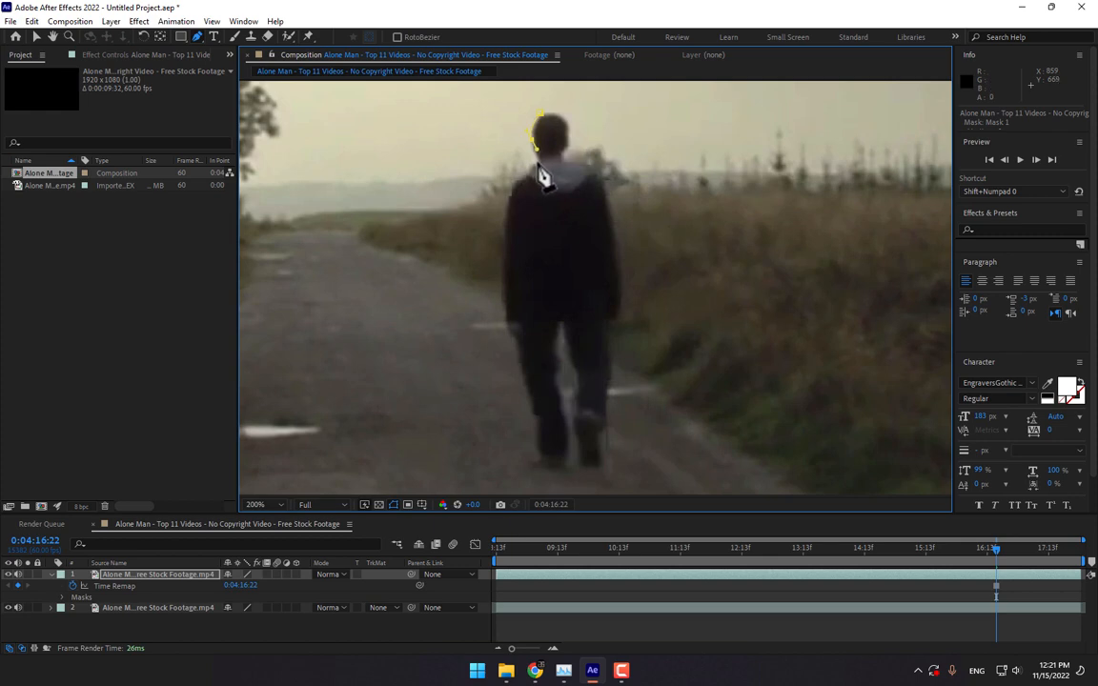
pyautogui.click(513, 178)
pyautogui.click(510, 194)
pyautogui.click(507, 211)
pyautogui.click(505, 279)
pyautogui.click(506, 310)
pyautogui.click(507, 323)
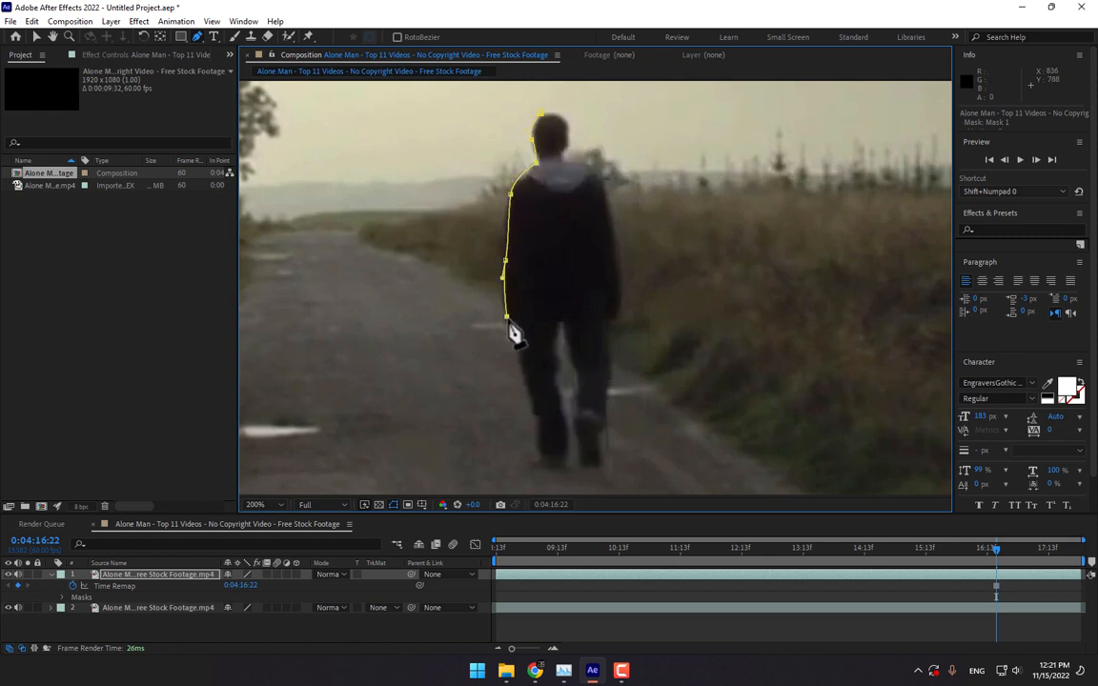
pyautogui.click(532, 419)
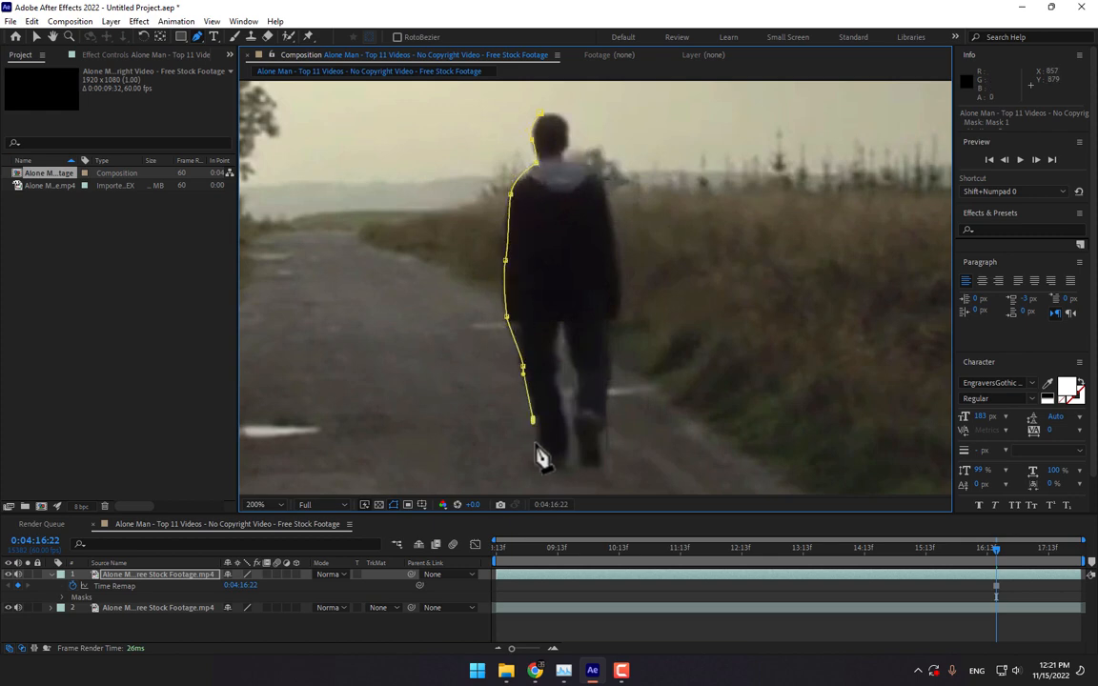
pyautogui.click(590, 469)
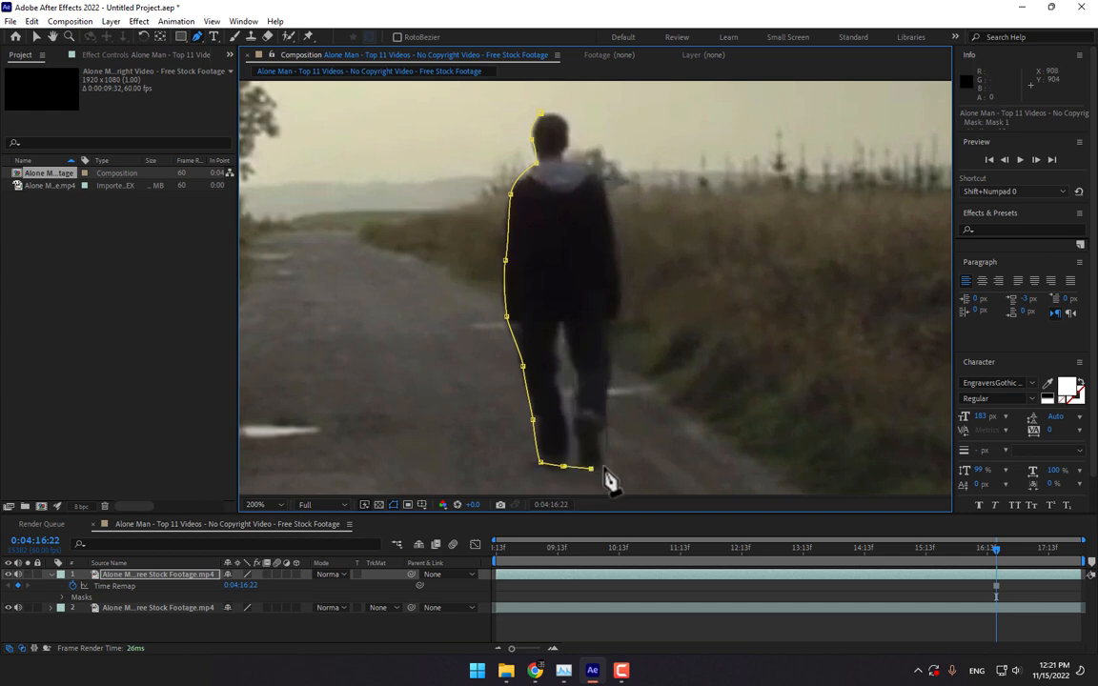
pyautogui.click(609, 384)
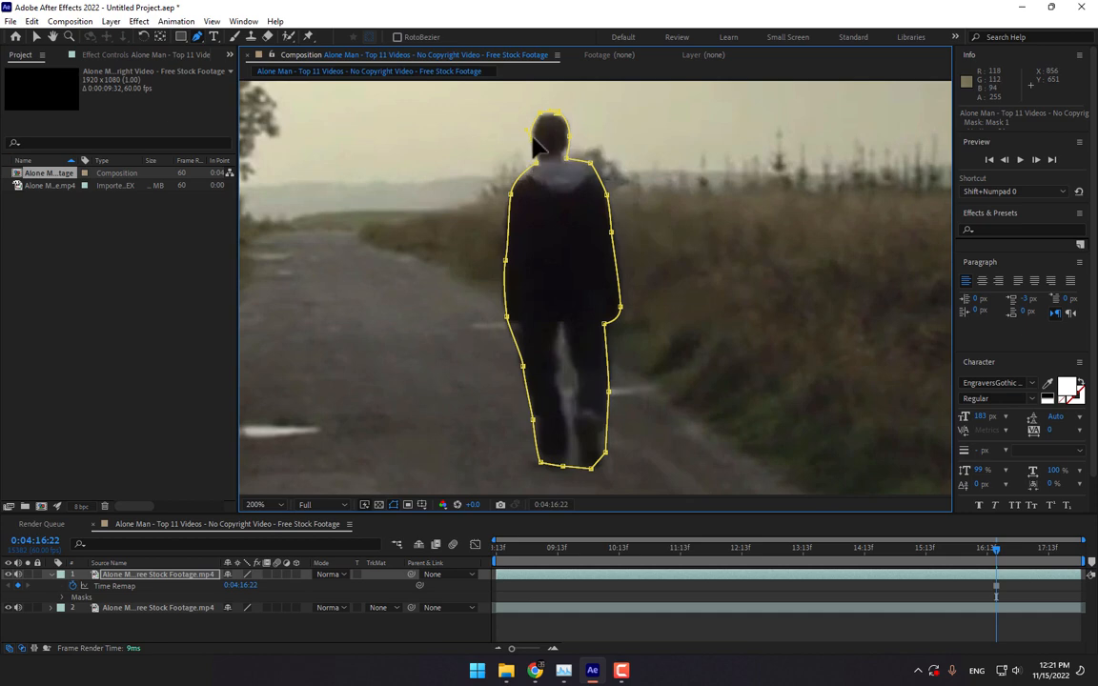
# - Nudge the mask points at his head and shoulder to fit, then select the masked layer
pyautogui.moveTo(531, 136); pyautogui.dragTo(532, 137)
pyautogui.moveTo(511, 195); pyautogui.dragTo(508, 192)
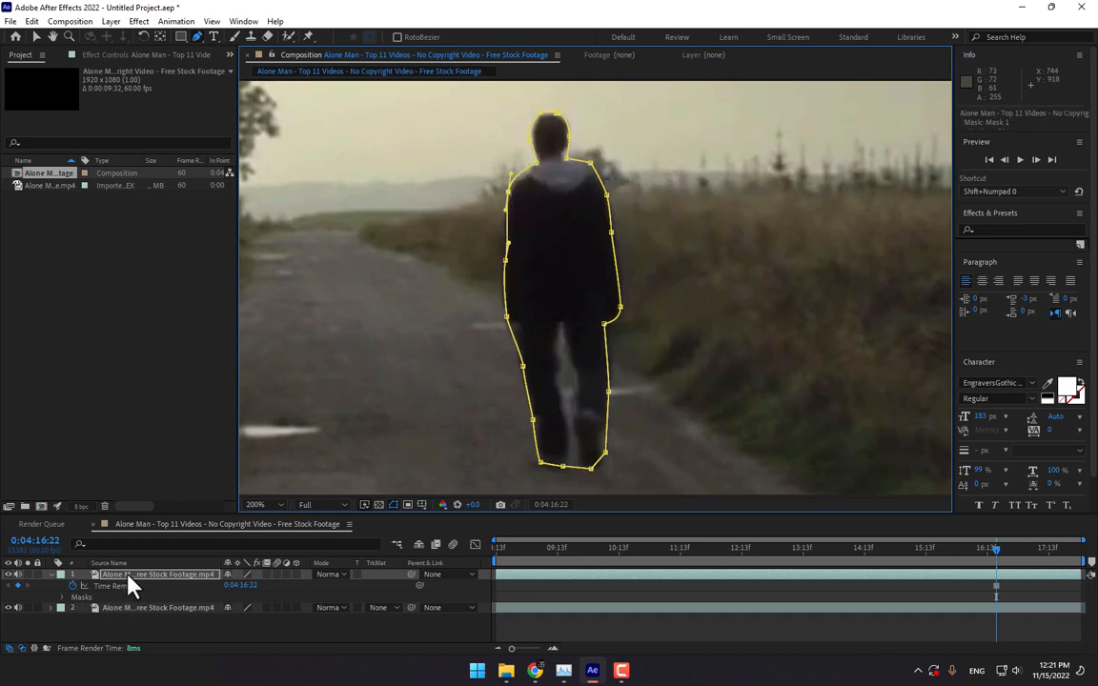
pyautogui.click(127, 575)
pyautogui.scroll(-1, 393, 383)
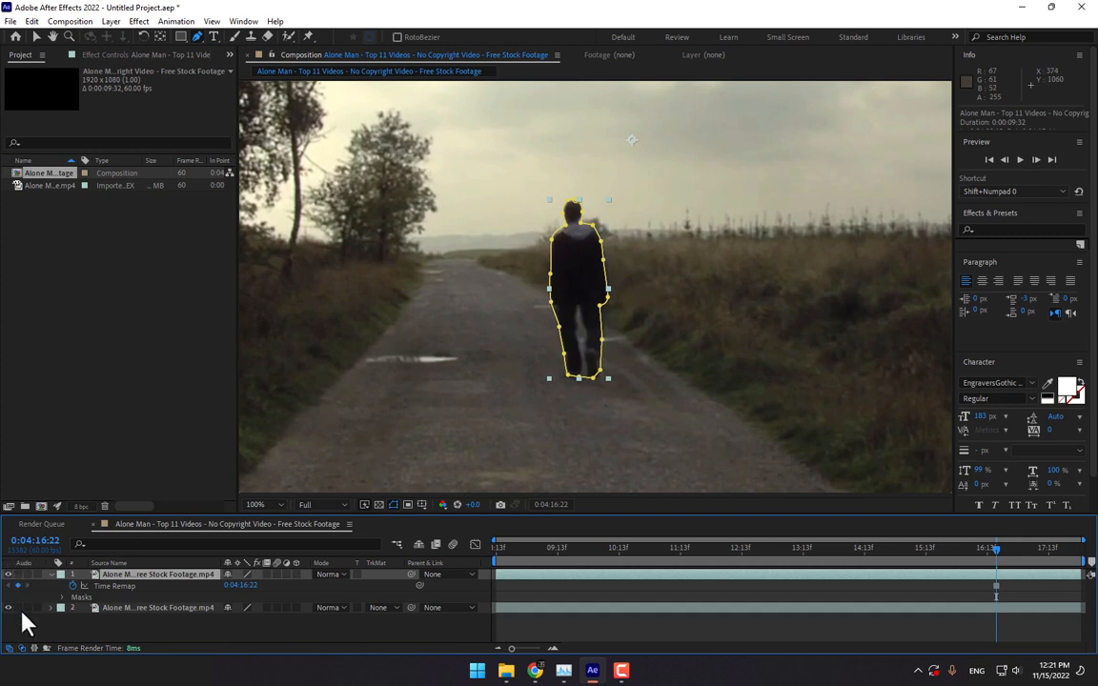
# - Solo the masked man to view him alone on black, then restore the background footage
pyautogui.click(10, 575)
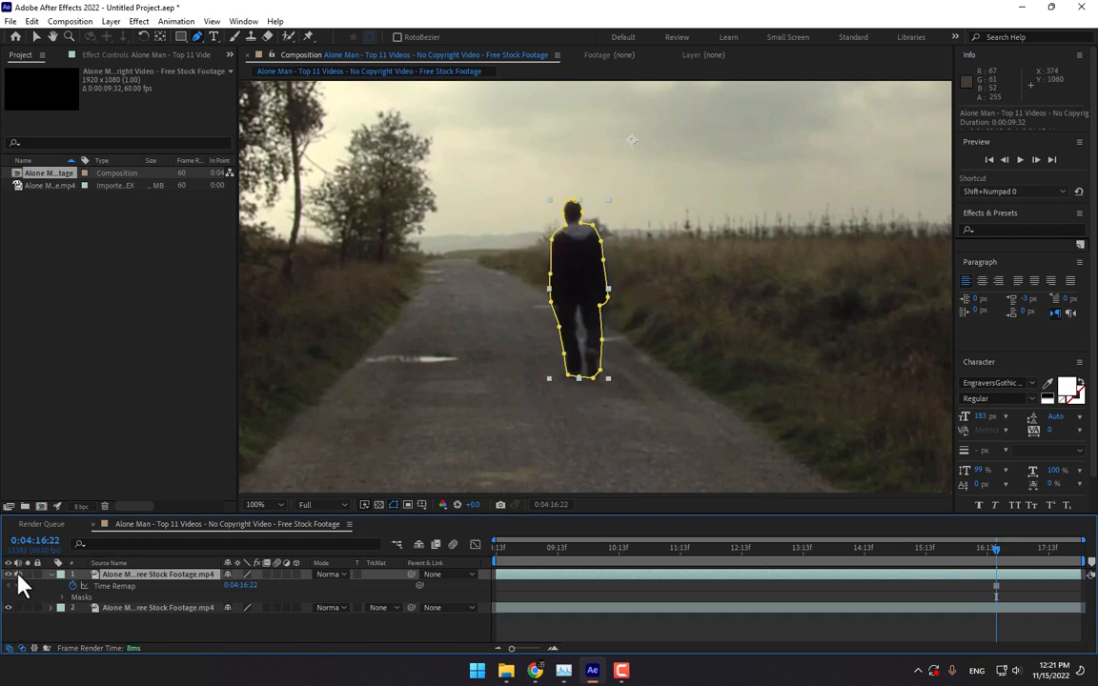
pyautogui.click(27, 575)
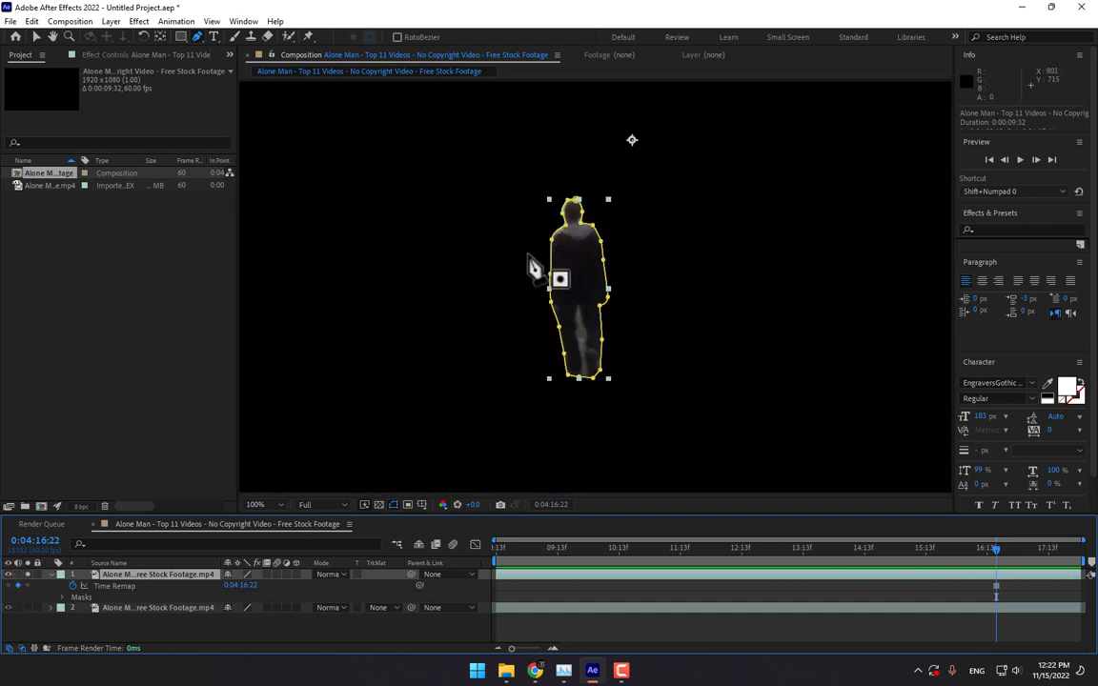
pyautogui.click(28, 575)
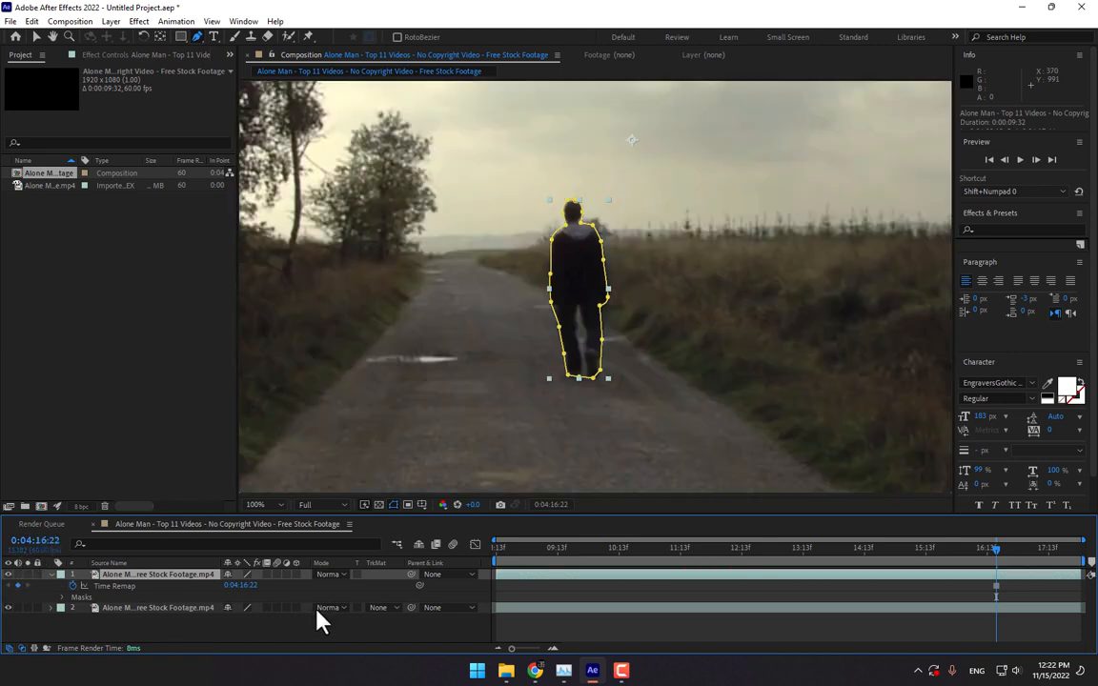
# - Collapse the top layer's properties and create a second composition from the road footage
pyautogui.click(443, 629)
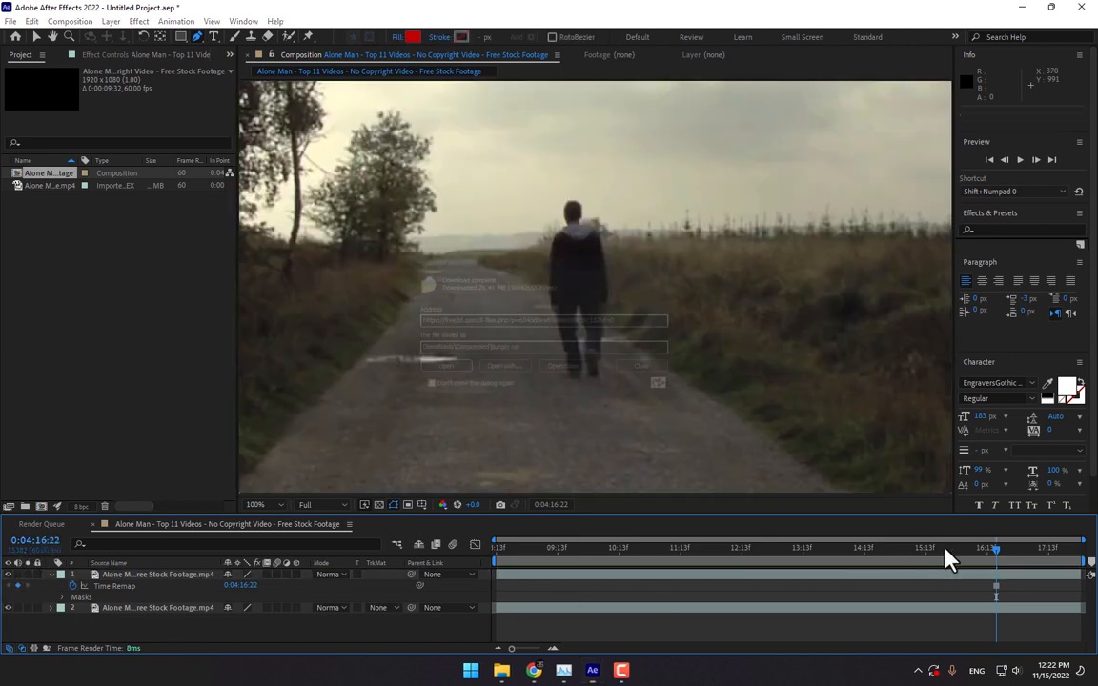
pyautogui.click(667, 376)
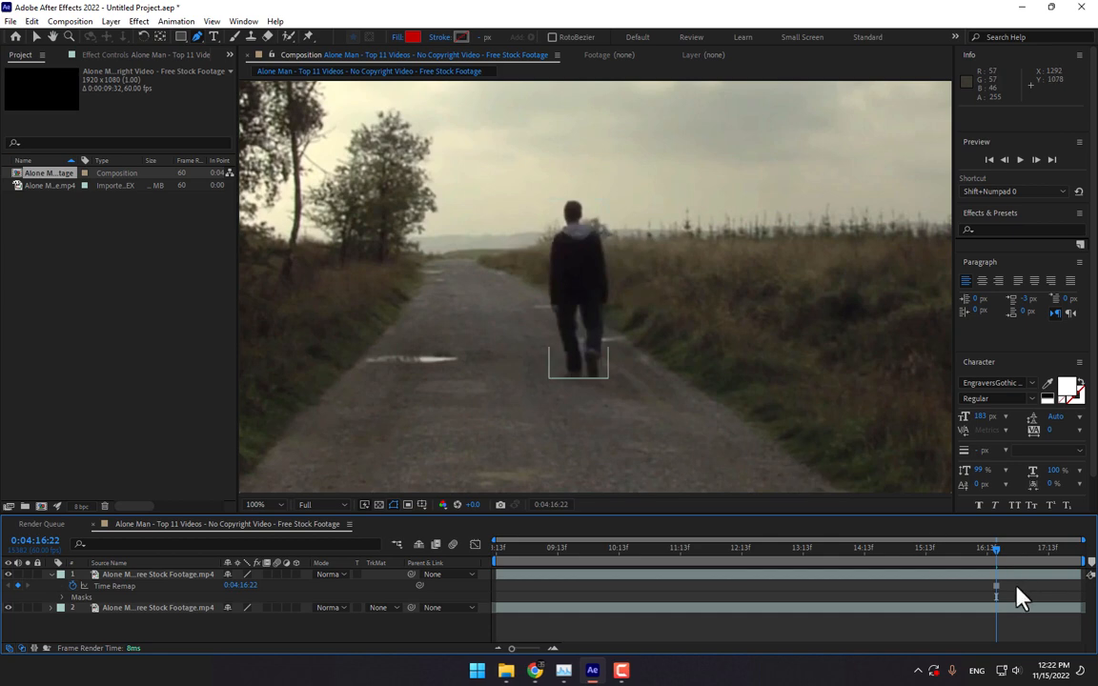
pyautogui.click(51, 575)
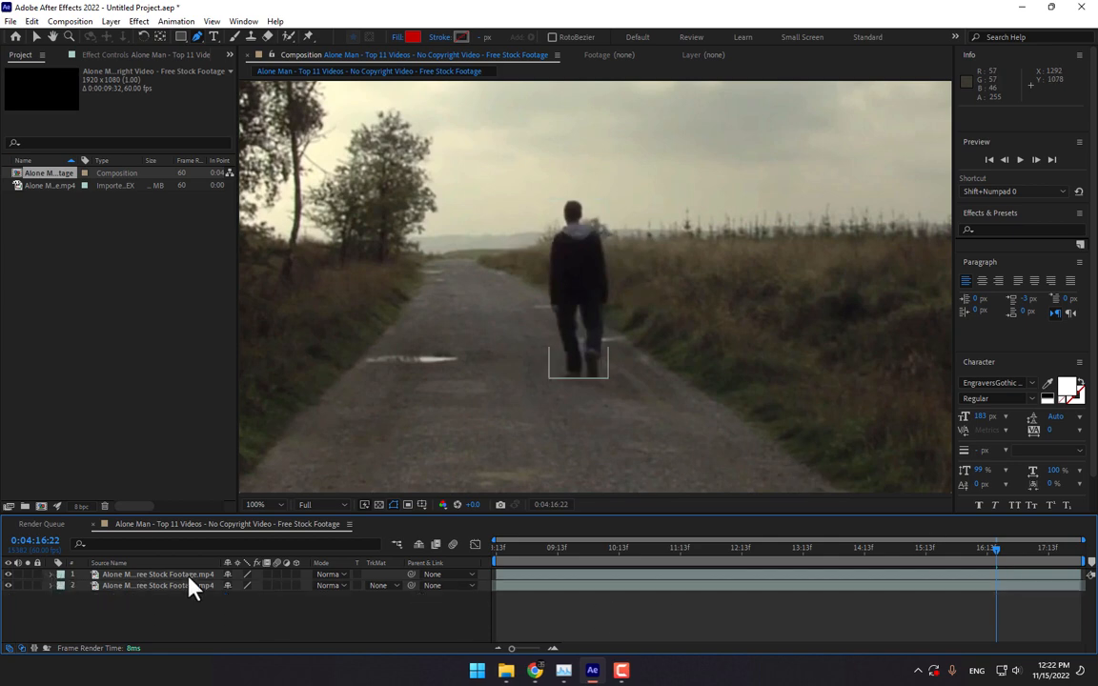
pyautogui.moveTo(34, 190); pyautogui.dragTo(42, 506)
# - Move the new composition's playhead to the empty-road frame at 0:04:07:16
pyautogui.moveTo(854, 554)
pyautogui.mouseDown()
pyautogui.moveTo(865, 554)
pyautogui.moveTo(855, 551)
pyautogui.mouseUp()
pyautogui.scroll(-1, 746, 410)
pyautogui.click(834, 550)
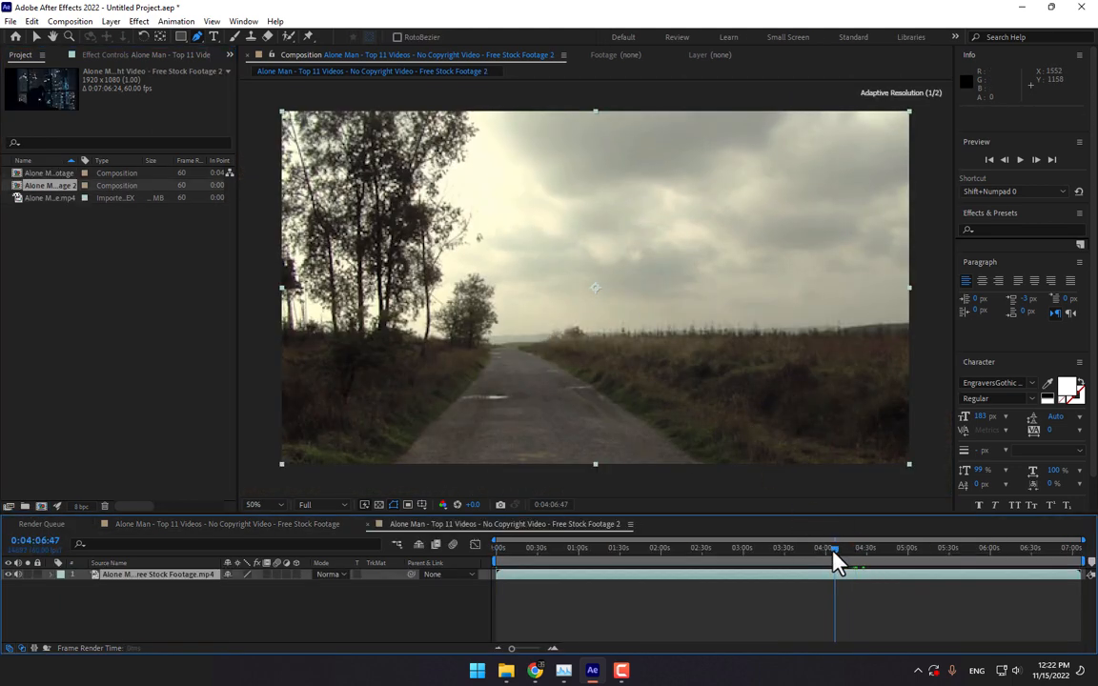
pyautogui.moveTo(833, 548); pyautogui.dragTo(836, 550)
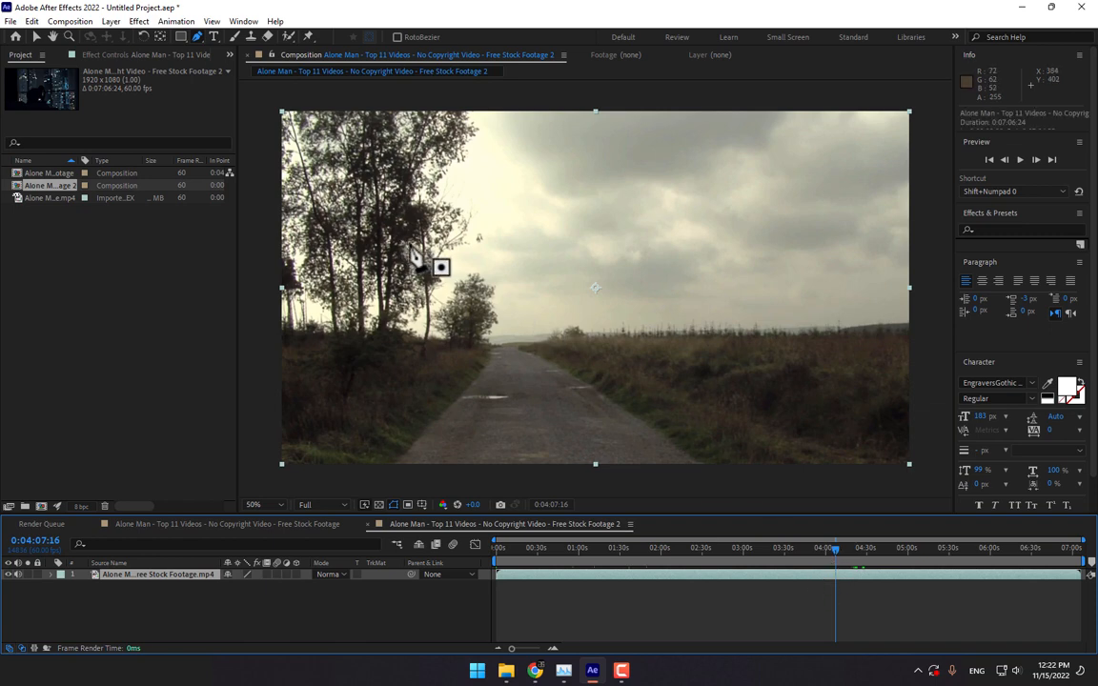
# - Save the current frame as a Photoshop file on the Desktop
pyautogui.click(70, 21)
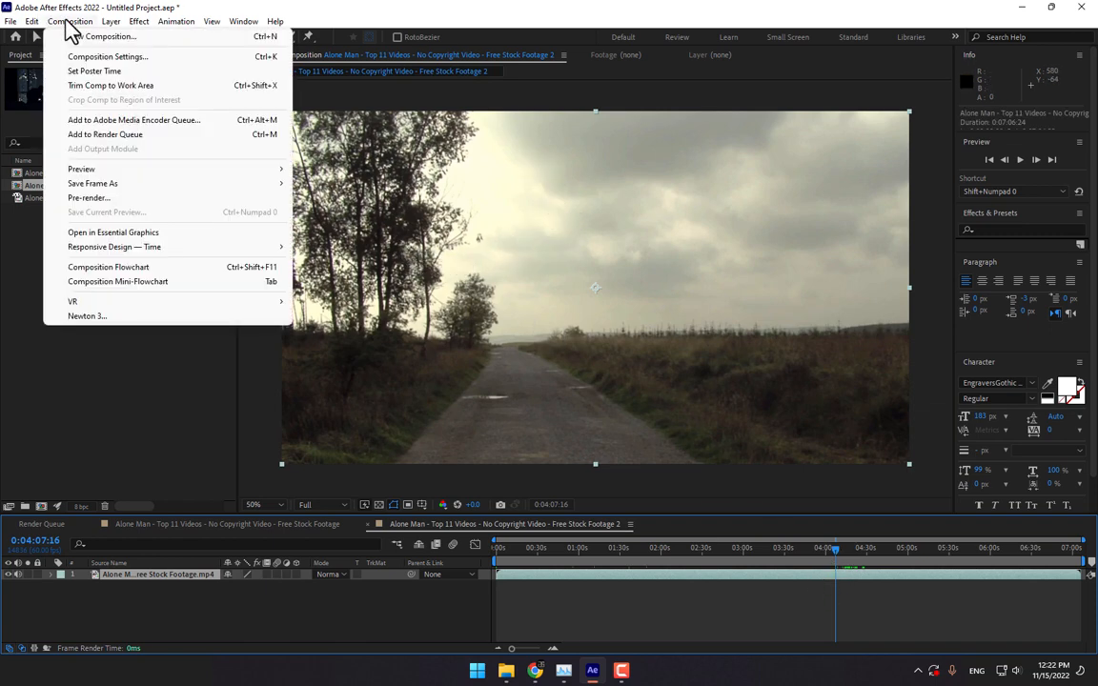
pyautogui.moveTo(134, 186)
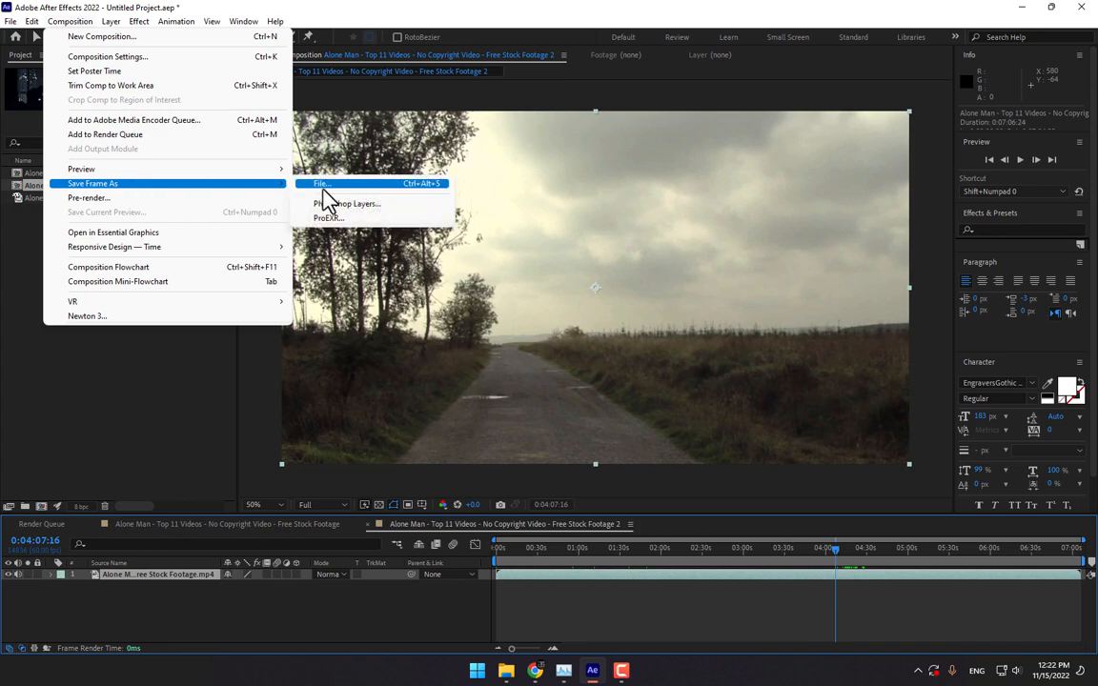
pyautogui.click(324, 184)
pyautogui.click(65, 149)
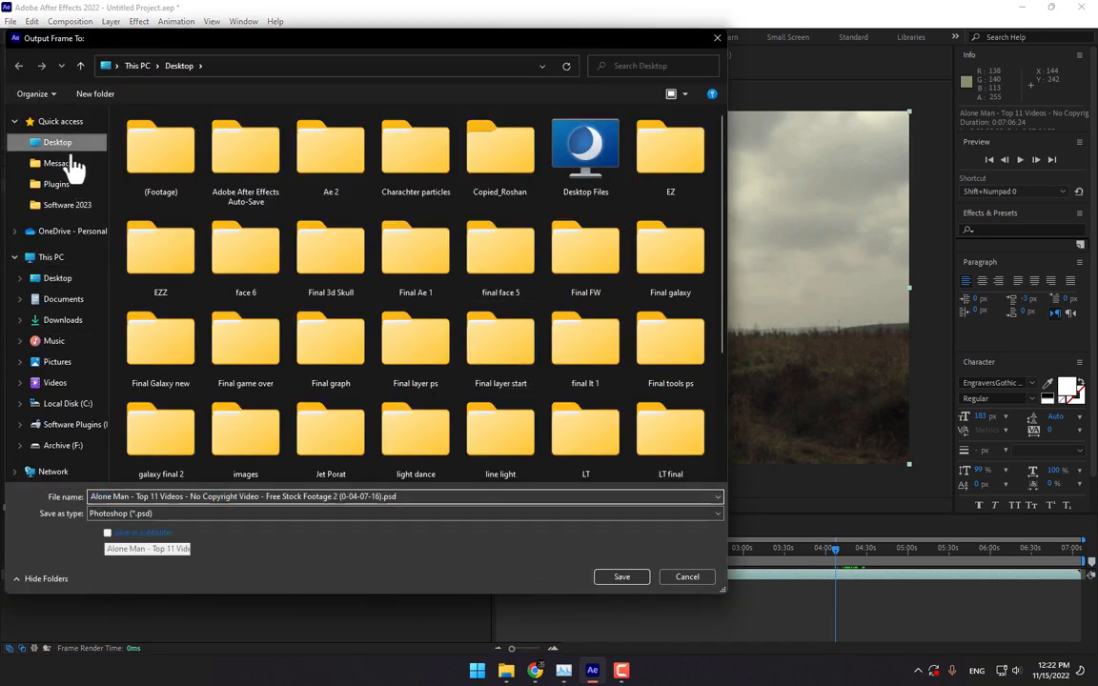
pyautogui.click(600, 579)
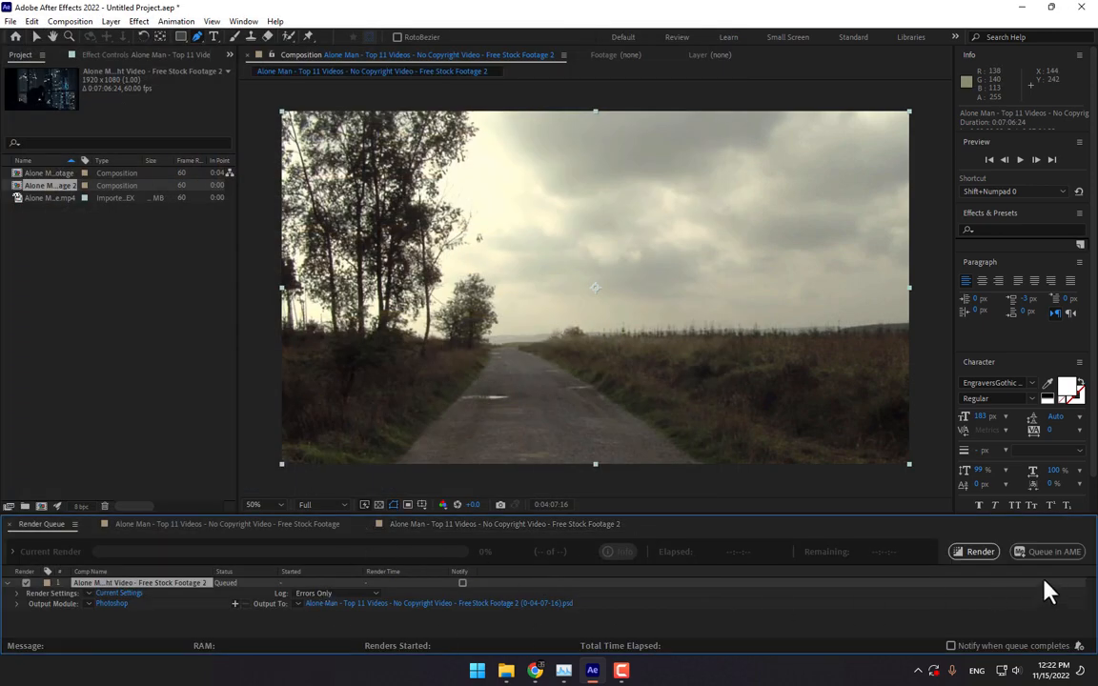
# - Render the queued still frame and return to the original composition
pyautogui.click(977, 552)
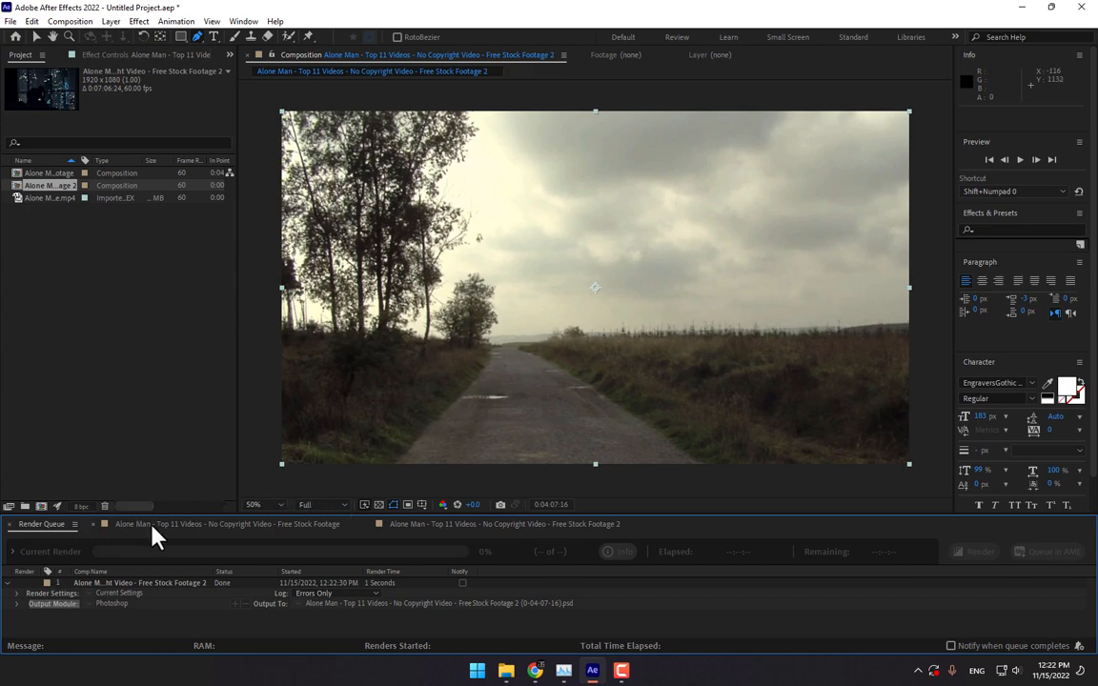
pyautogui.click(150, 525)
pyautogui.doubleClick(130, 320)
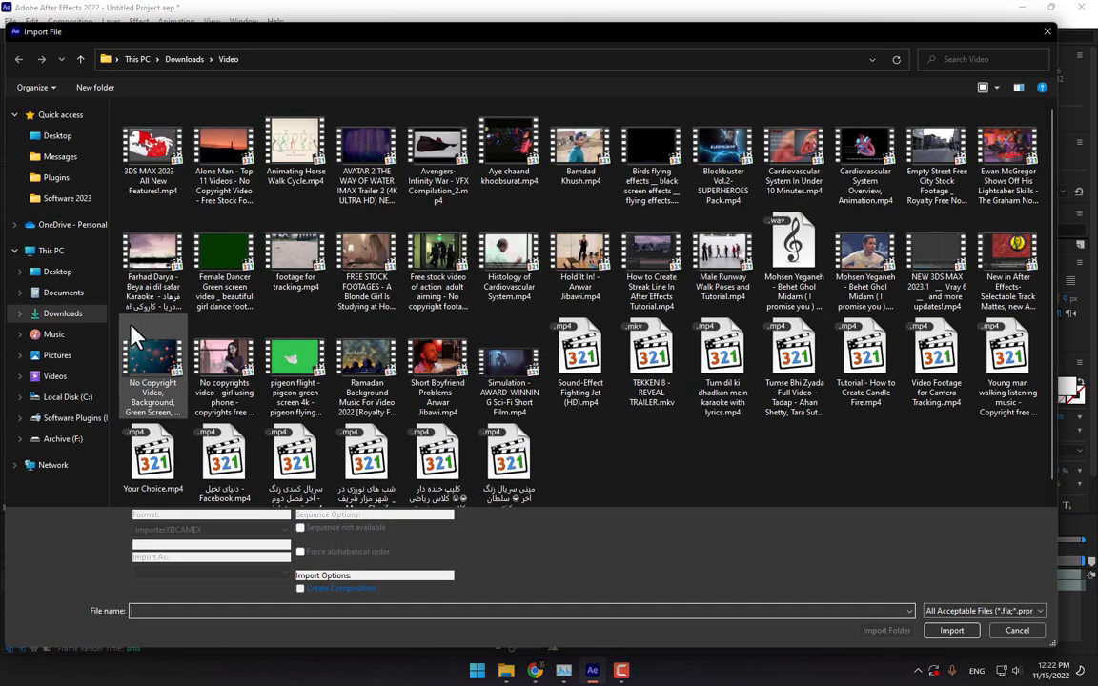
# - Import the saved road-frame .psd from the Desktop into the project
pyautogui.click(47, 135)
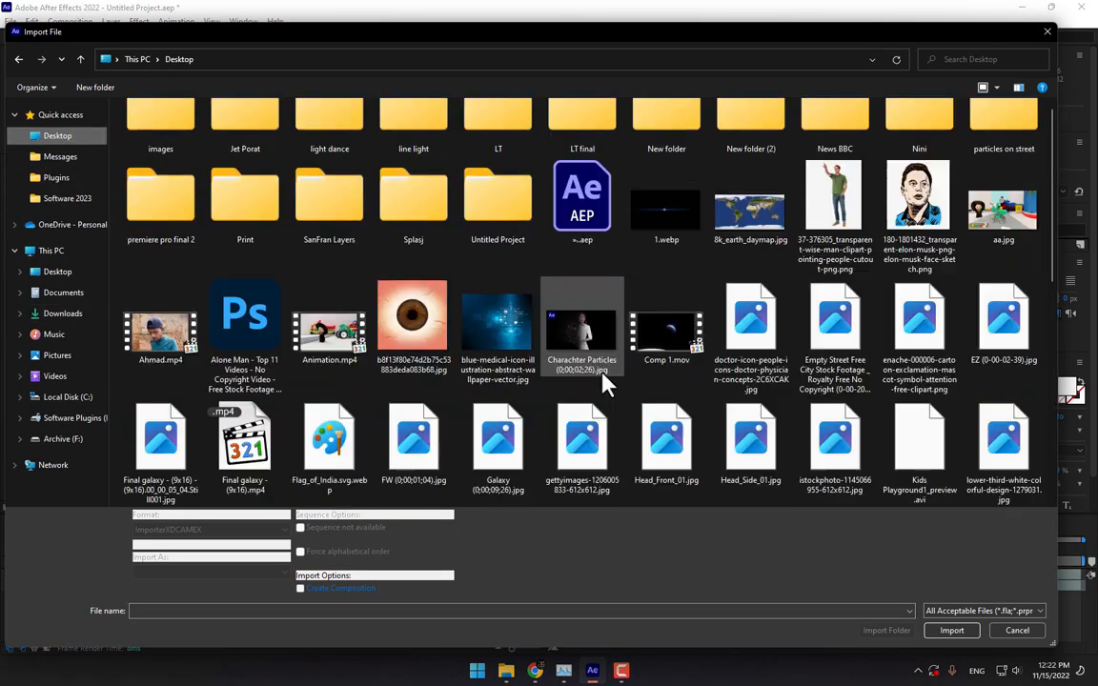
pyautogui.scroll(-5, 602, 381)
pyautogui.scroll(3, 747, 381)
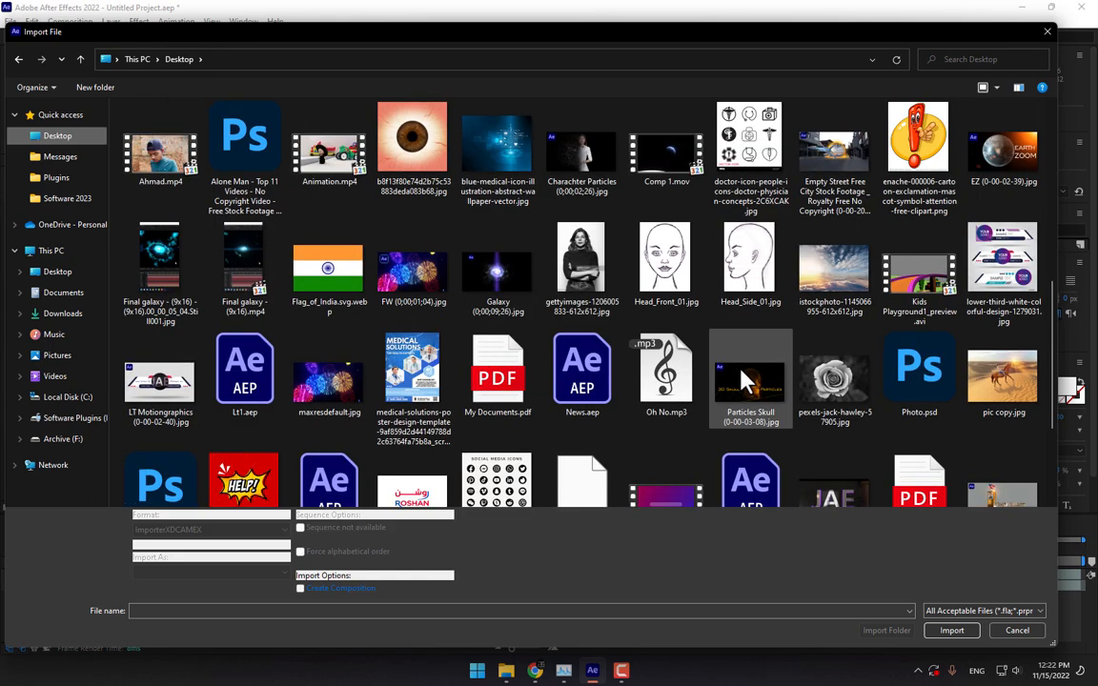
pyautogui.doubleClick(226, 122)
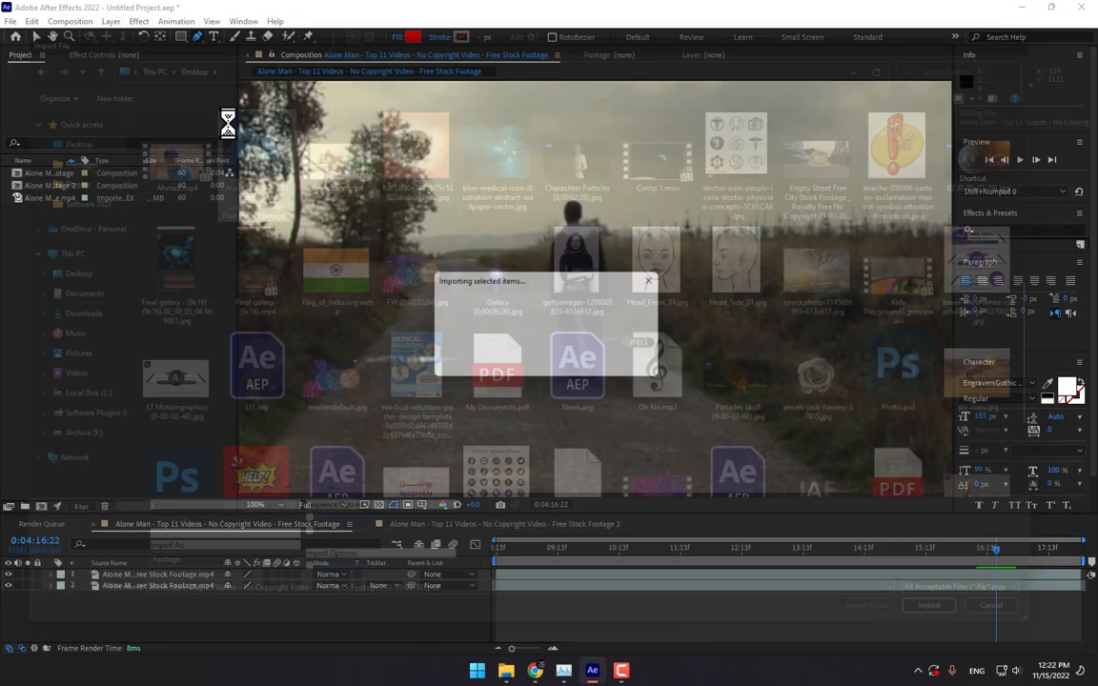
pyautogui.click(600, 404)
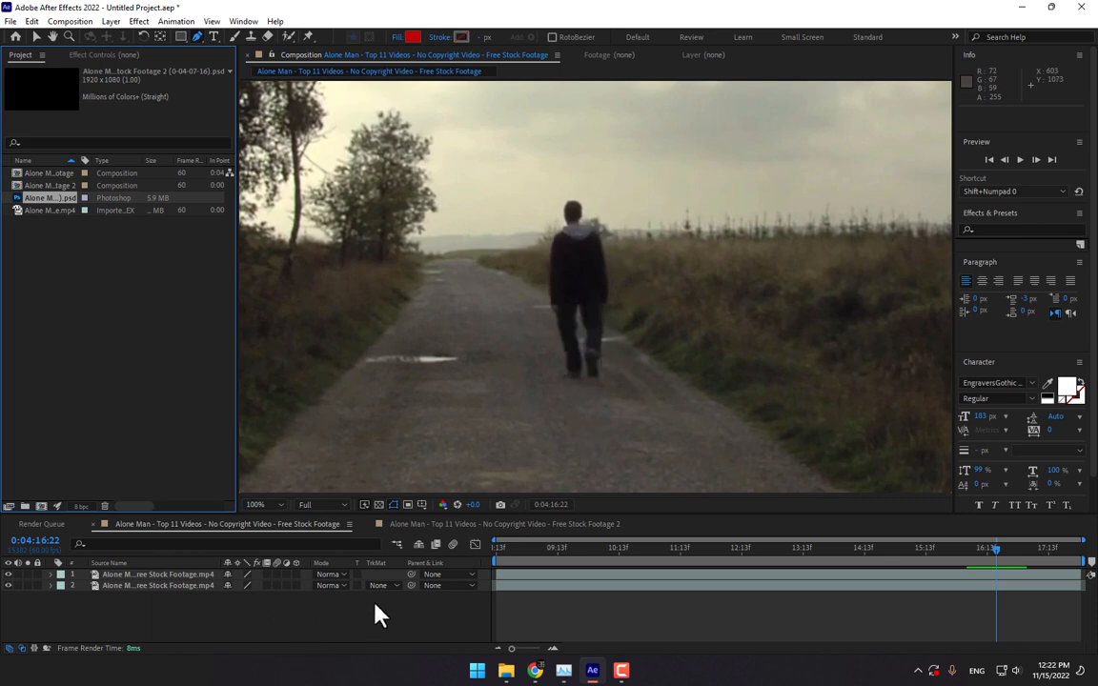
# - Trim the masked man layer to start at 0:04:16:23
pyautogui.moveTo(602, 564); pyautogui.dragTo(998, 558)
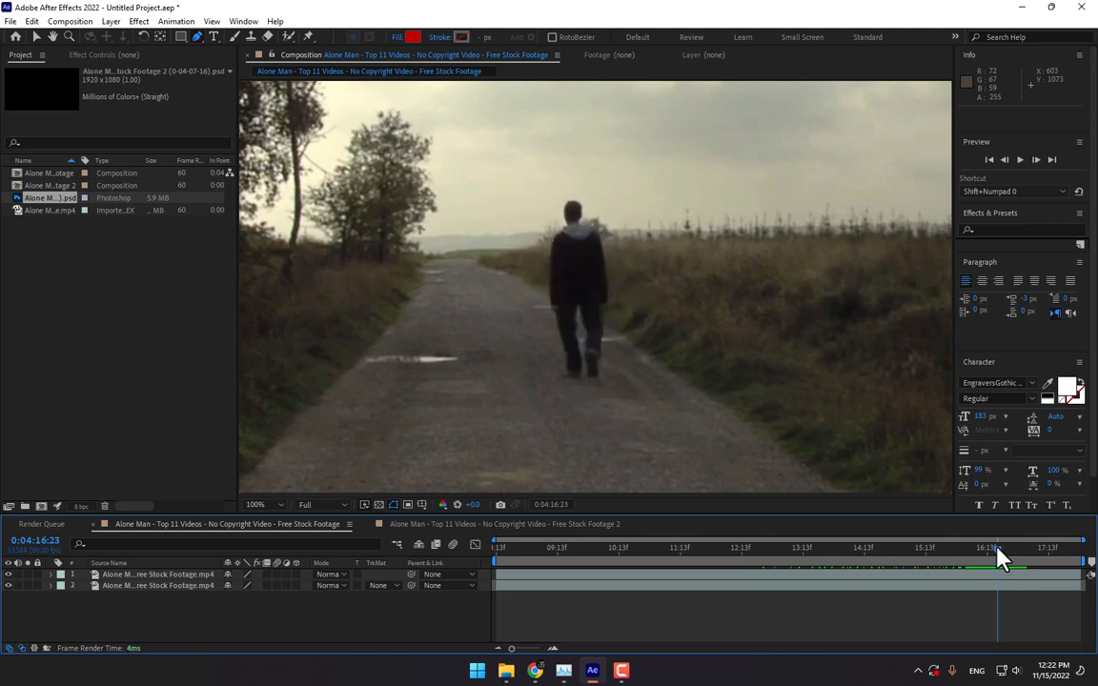
pyautogui.click(979, 575)
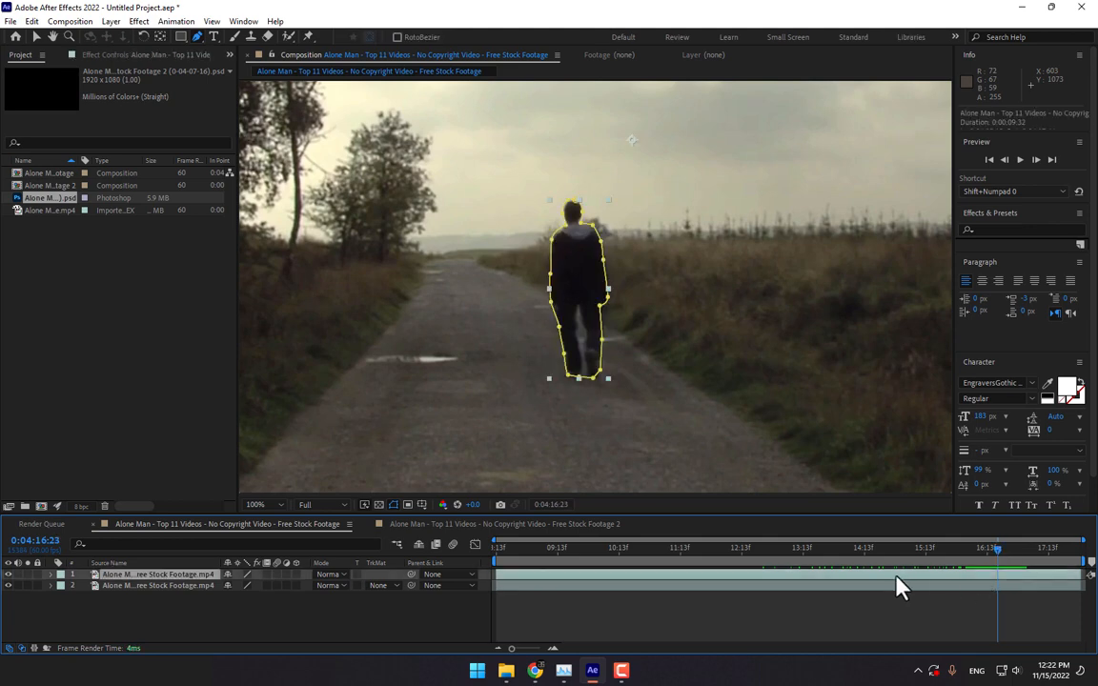
pyautogui.hotkey('alt', '[')
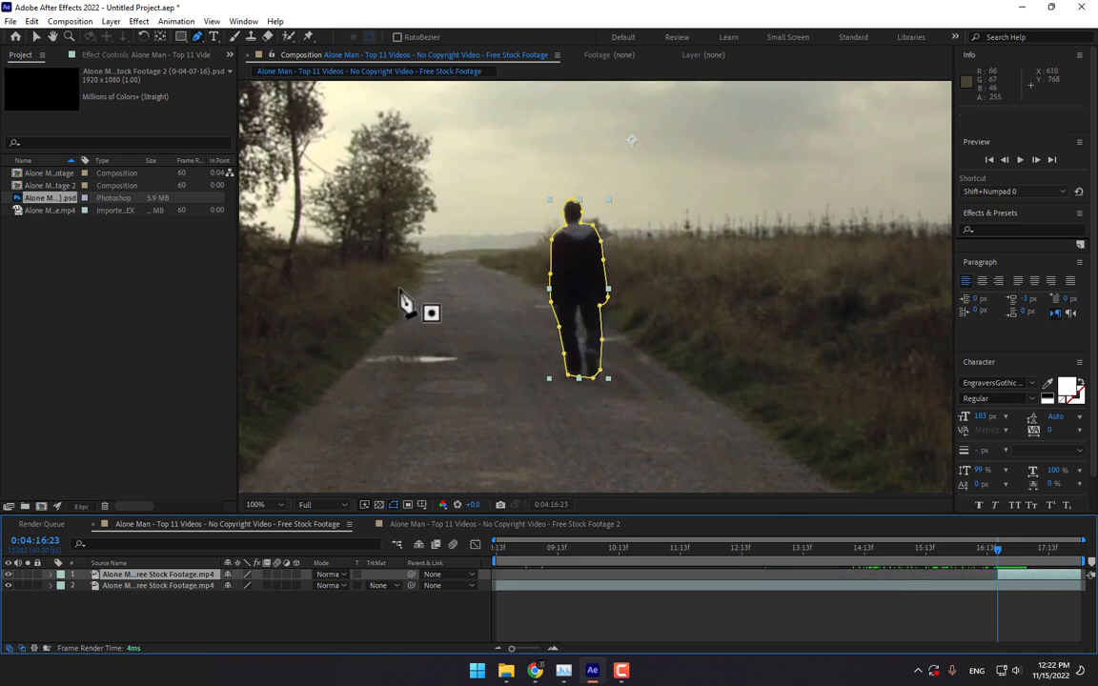
pyautogui.click(140, 379)
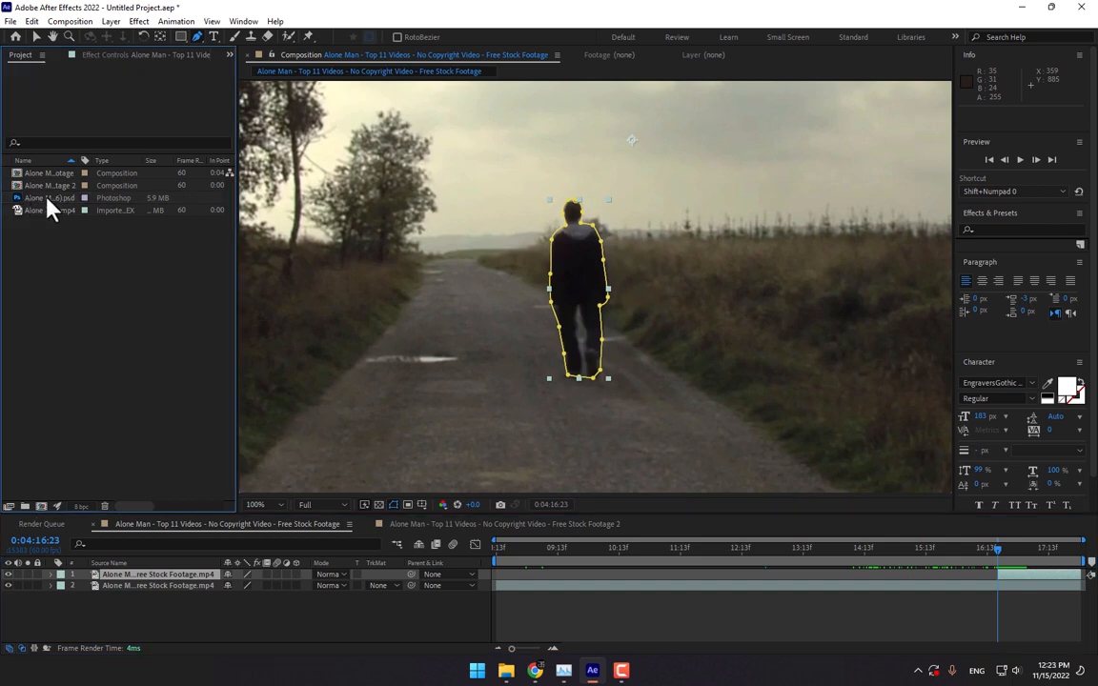
# - Place the road still below the man layer, trimmed to start at 0:04:16:23
pyautogui.moveTo(49, 198); pyautogui.dragTo(149, 588)
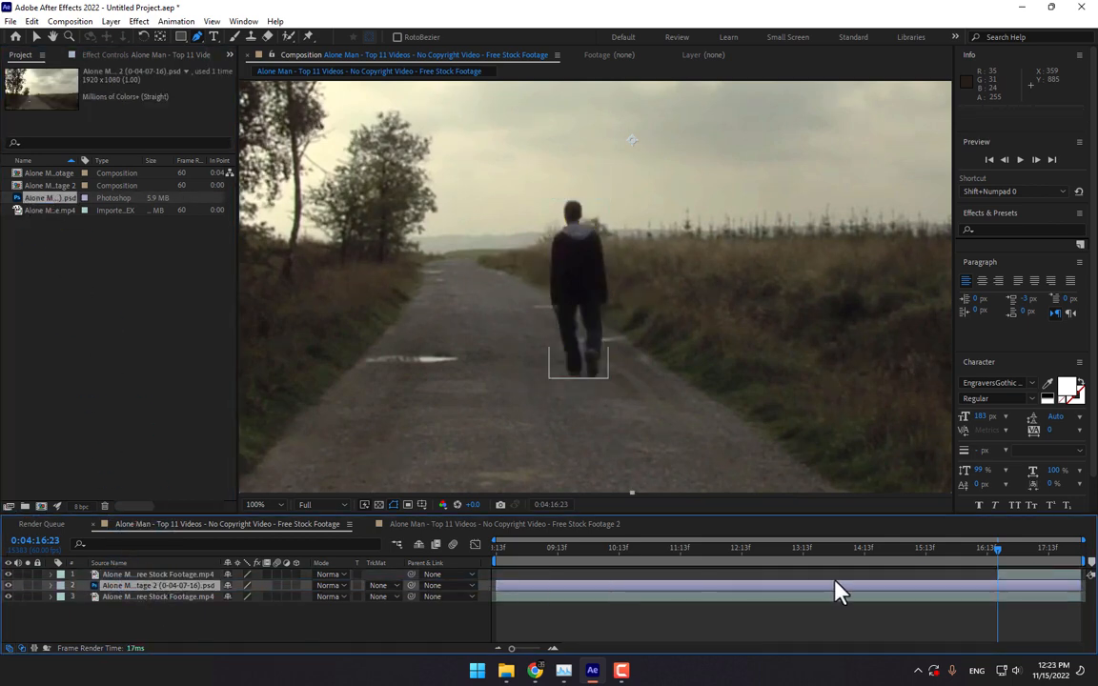
pyautogui.hotkey('alt', '[')
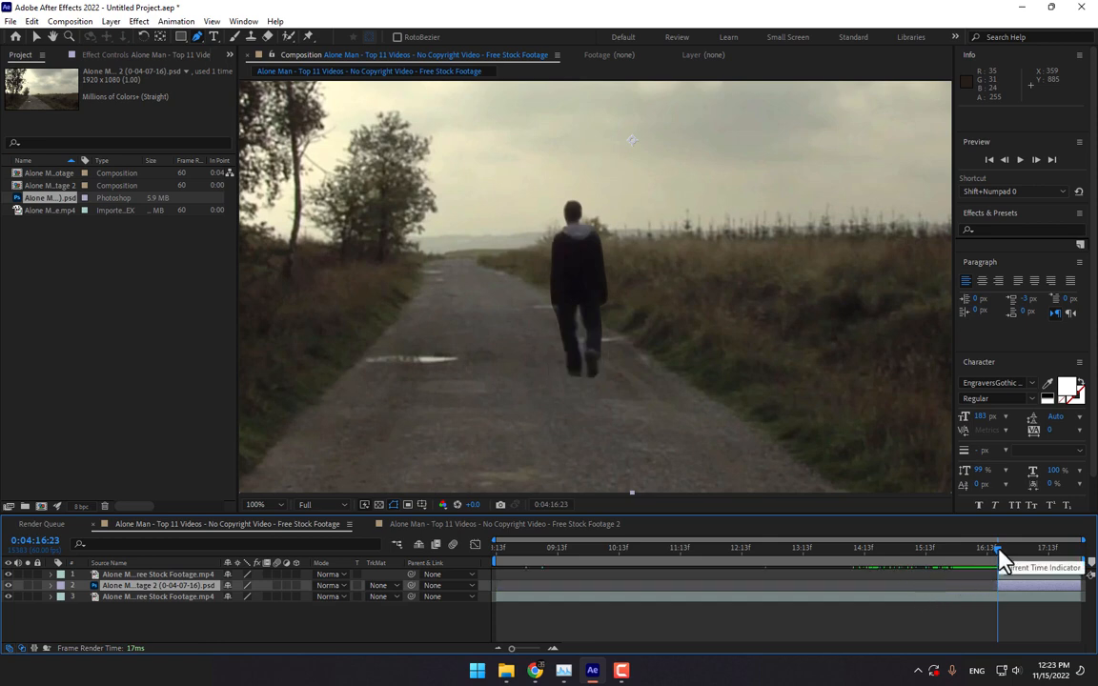
pyautogui.moveTo(1007, 550); pyautogui.dragTo(1009, 550)
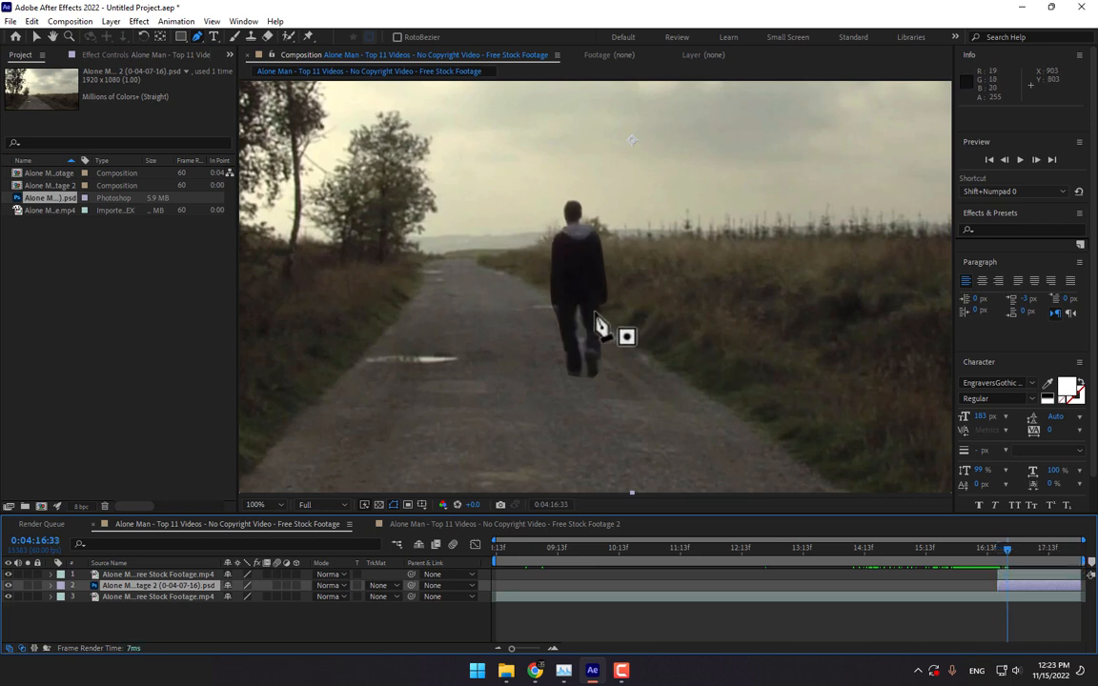
# - Try lifting the masked man toward the top of the frame, then undo the move
pyautogui.press('v')
pyautogui.click(157, 574)
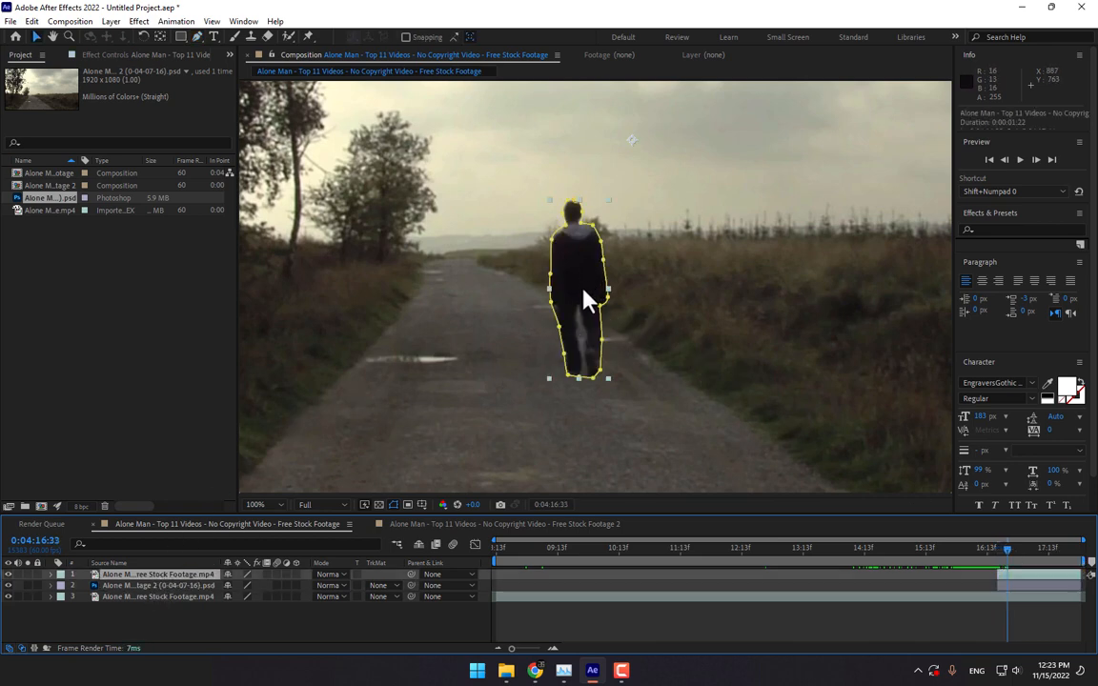
pyautogui.moveTo(586, 300); pyautogui.dragTo(576, 100)
pyautogui.hotkey('ctrl', 'z')
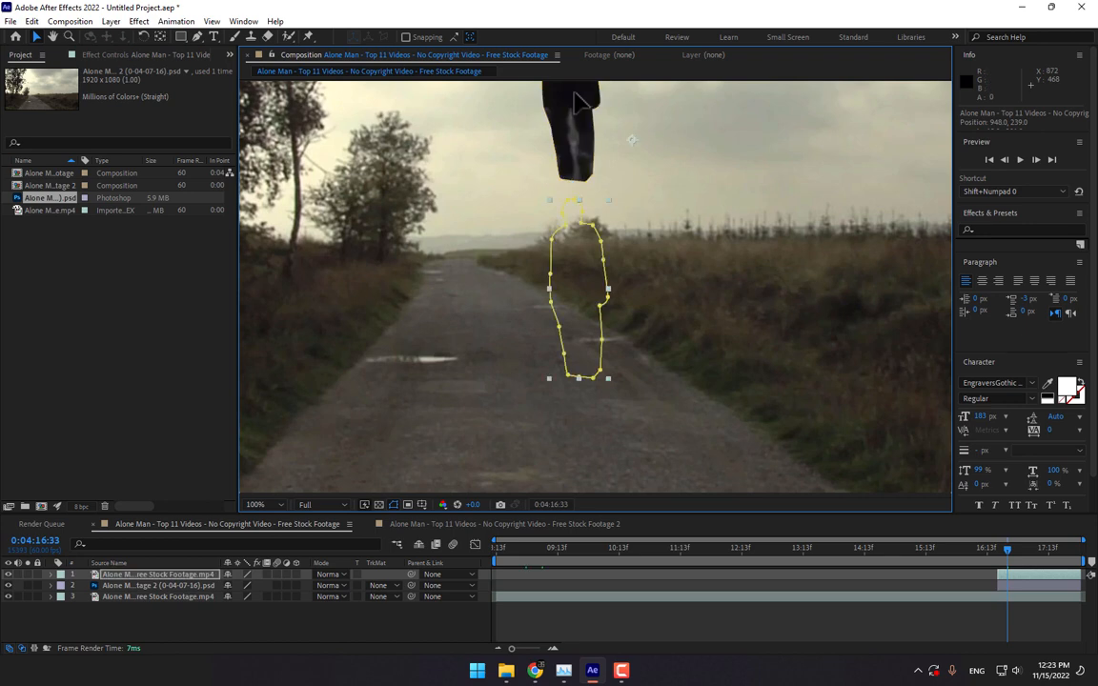
# - Cancel a first Pre-compose attempt and step frames to check the man's cut at 0:04:16:23
pyautogui.rightClick(134, 588)
pyautogui.click(212, 488)
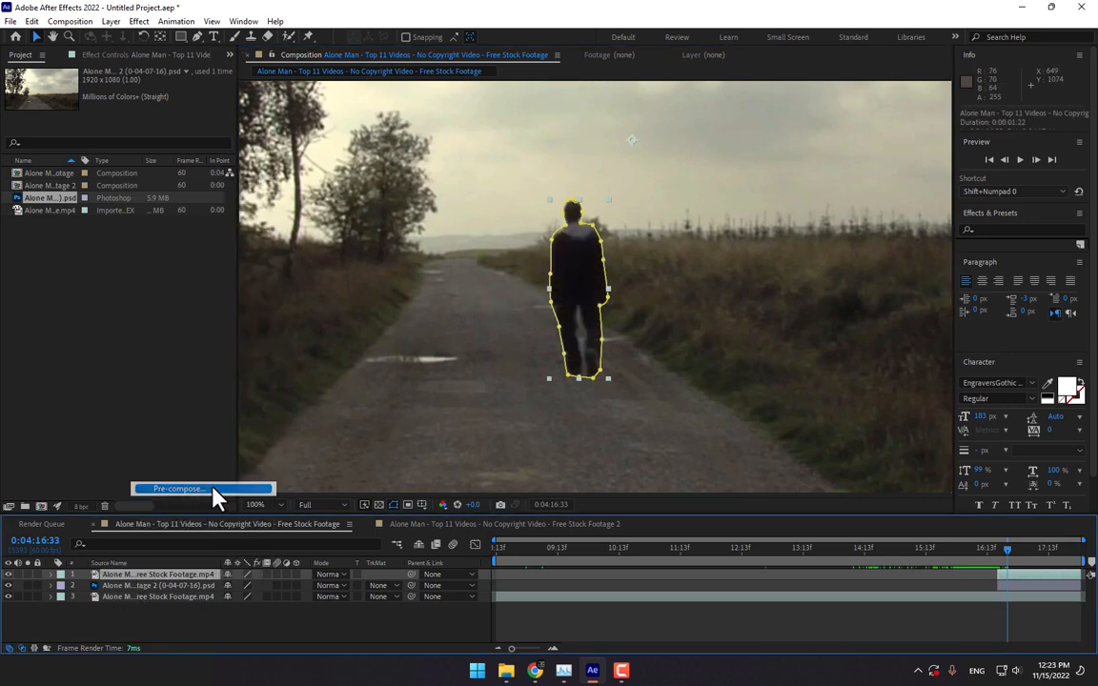
pyautogui.click(728, 398)
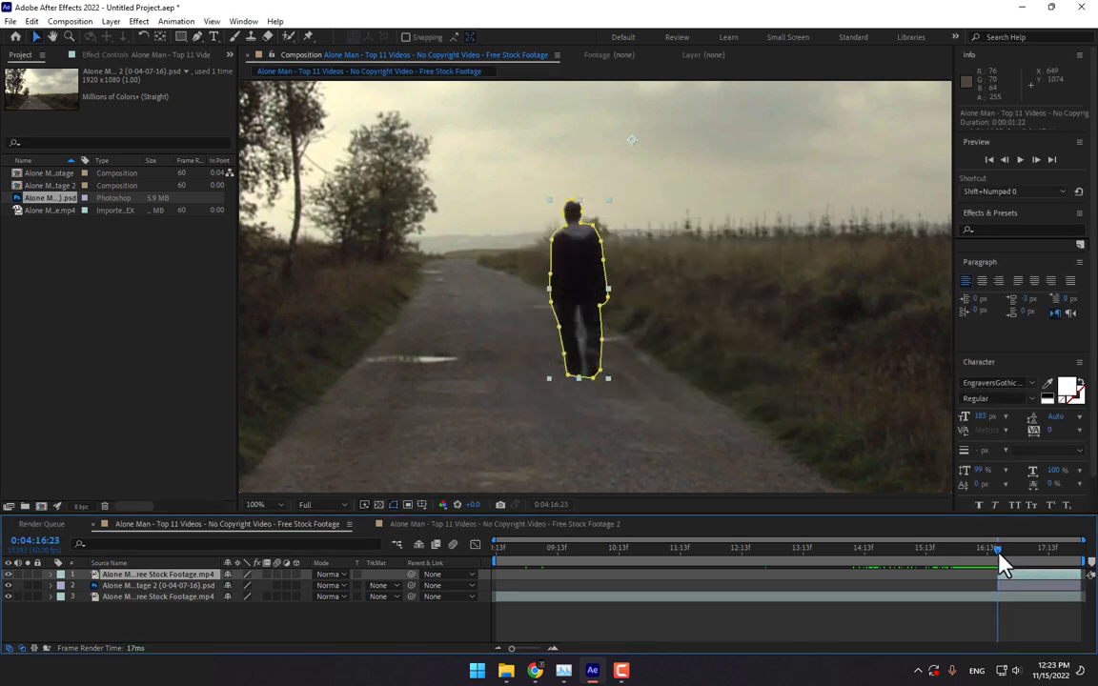
pyautogui.press('pageup')
pyautogui.press('pagedown')
pyautogui.press('pageup')
pyautogui.press('pagedown')
# - Pre-compose the man layer into Comp 1 with all attributes moved inside
pyautogui.rightClick(116, 577)
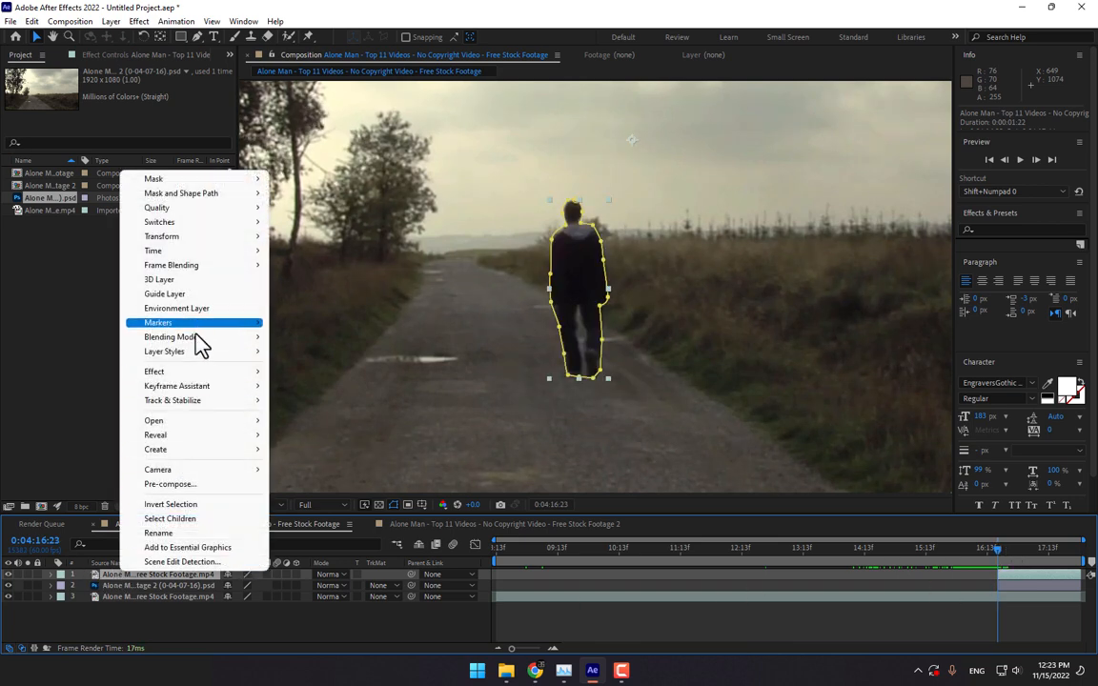
pyautogui.click(197, 483)
pyautogui.click(648, 324)
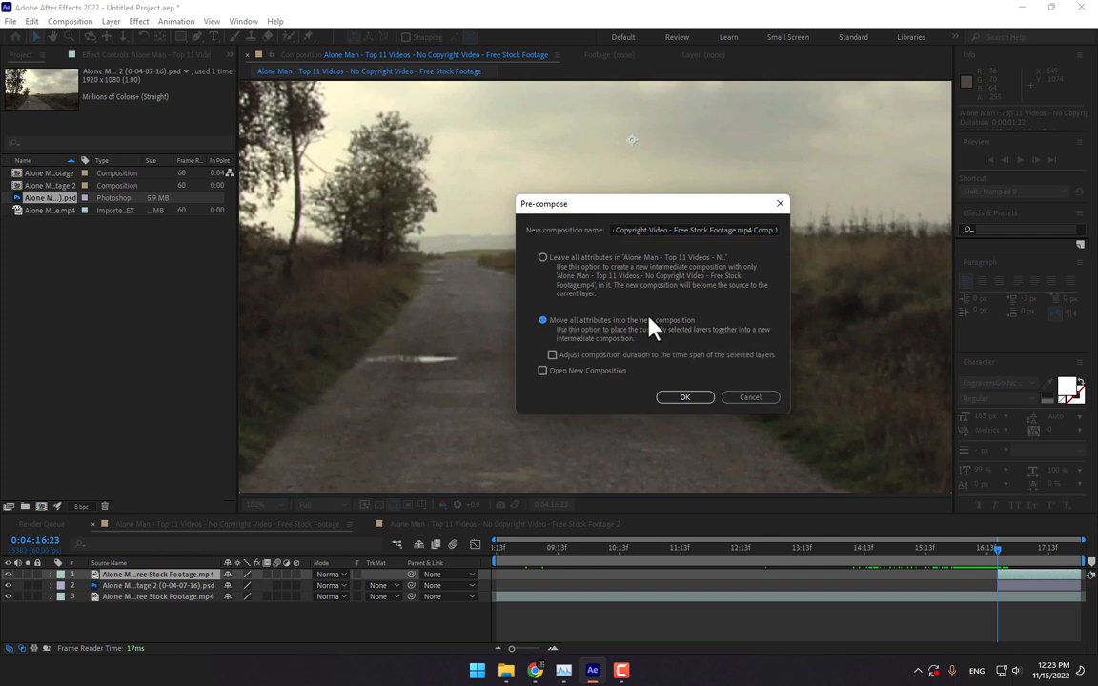
pyautogui.click(686, 397)
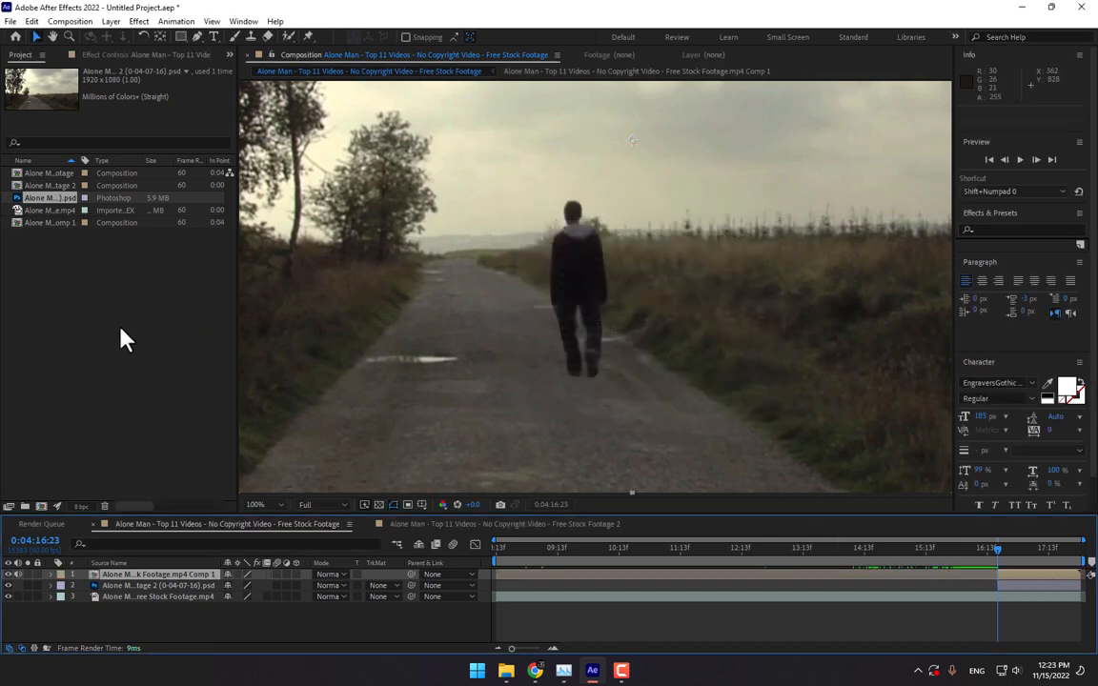
# - Reopen the import dialog and browse to the Plugins folder on the Software Plugins (D:) drive
pyautogui.doubleClick(137, 345)
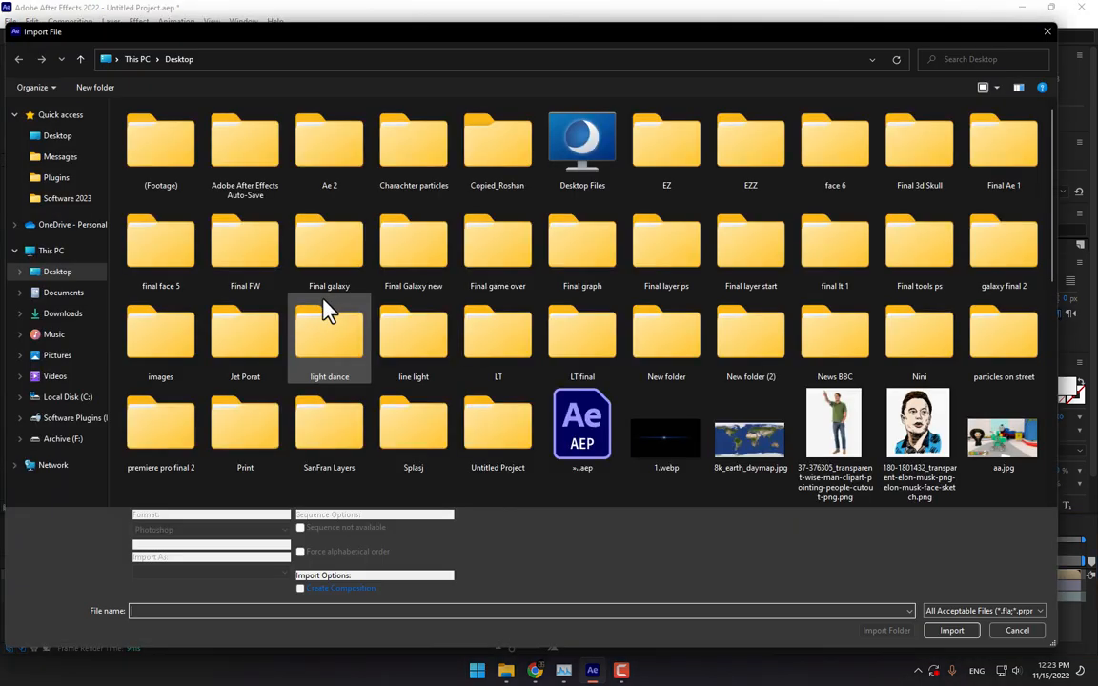
pyautogui.click(55, 252)
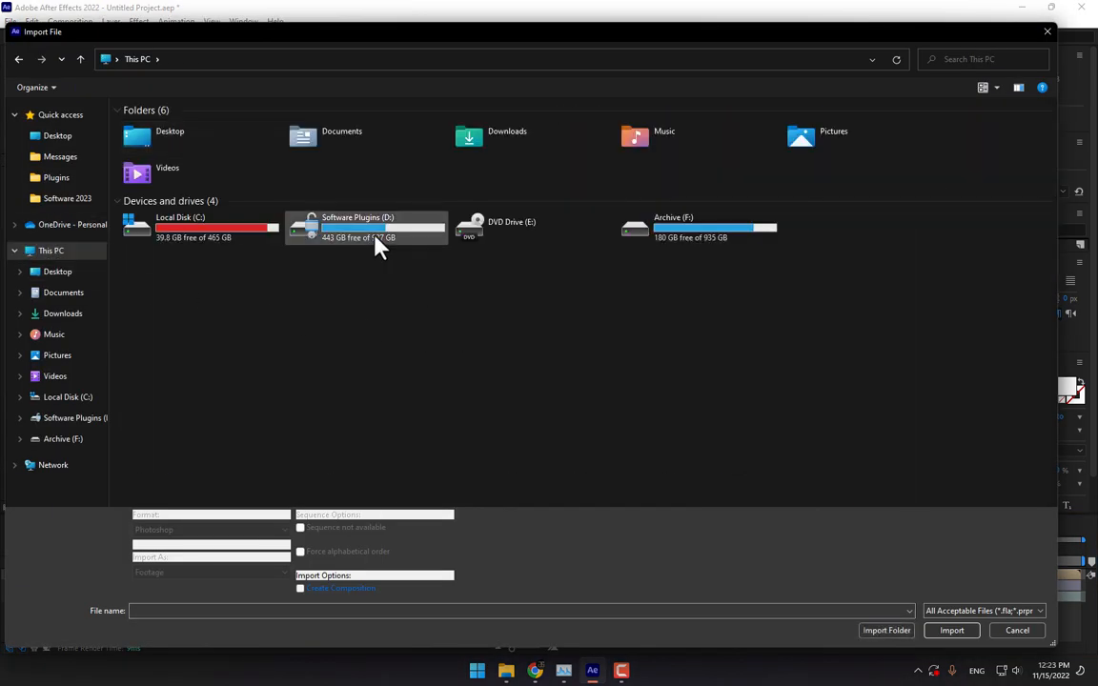
pyautogui.doubleClick(376, 246)
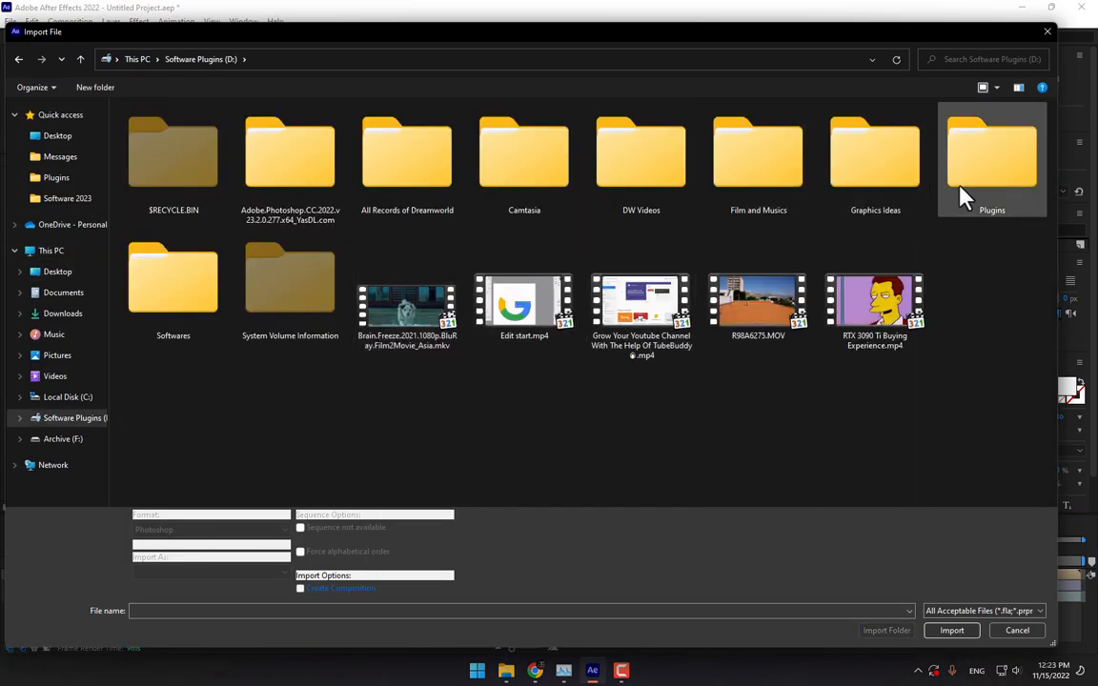
pyautogui.doubleClick(992, 181)
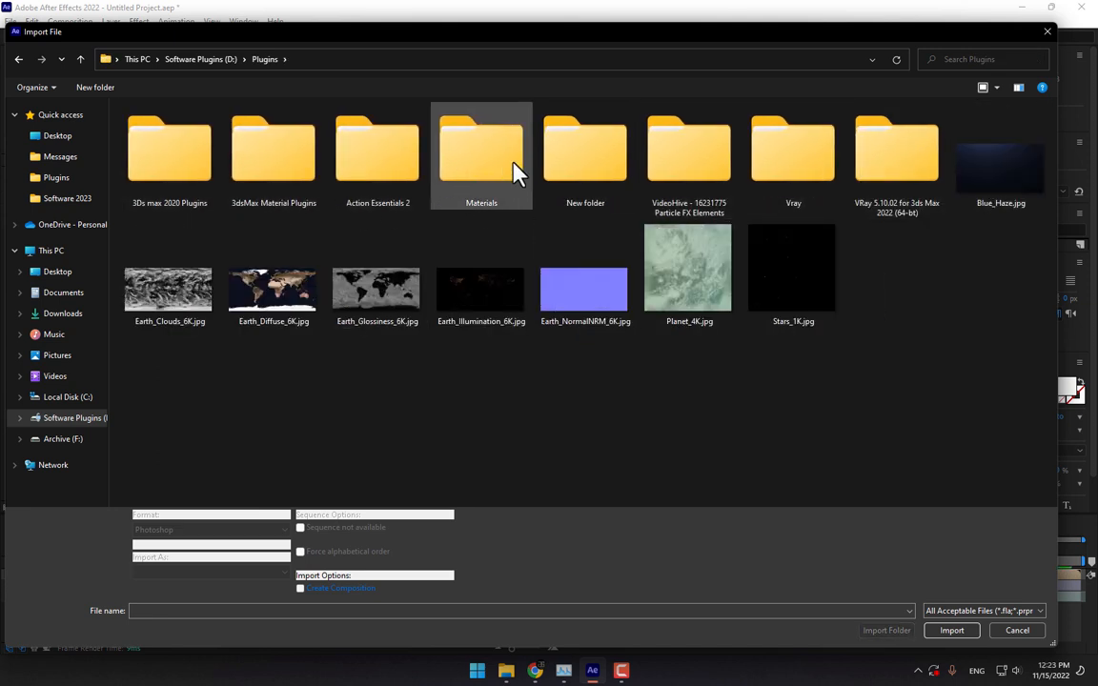
pyautogui.click(195, 60)
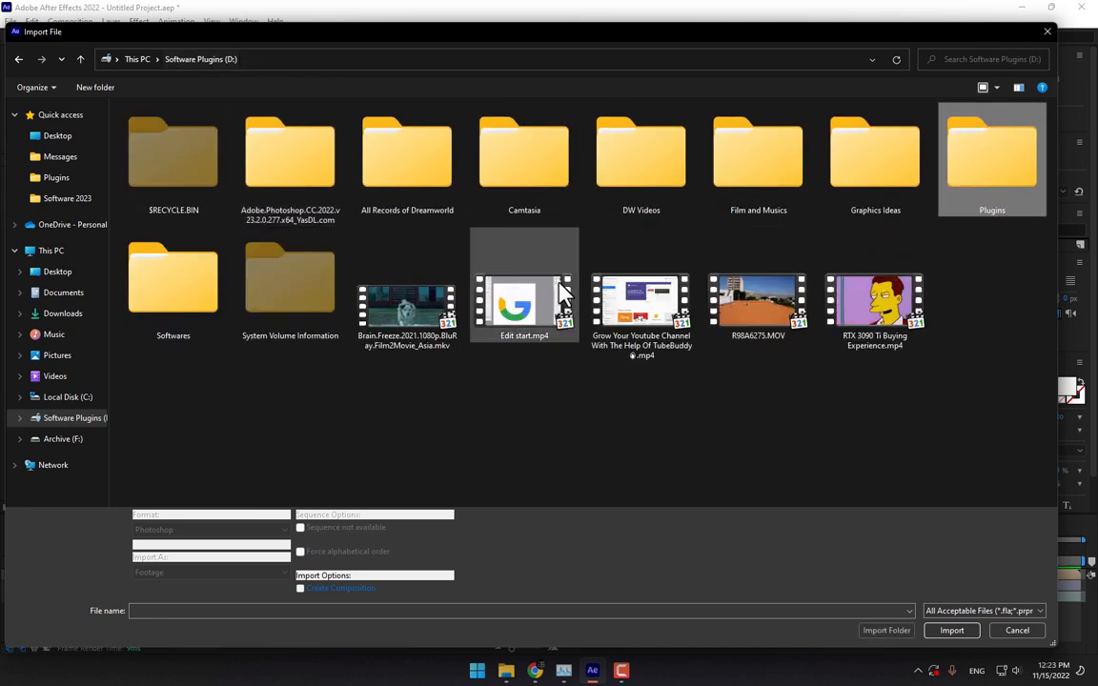
pyautogui.click(136, 59)
pyautogui.doubleClick(367, 233)
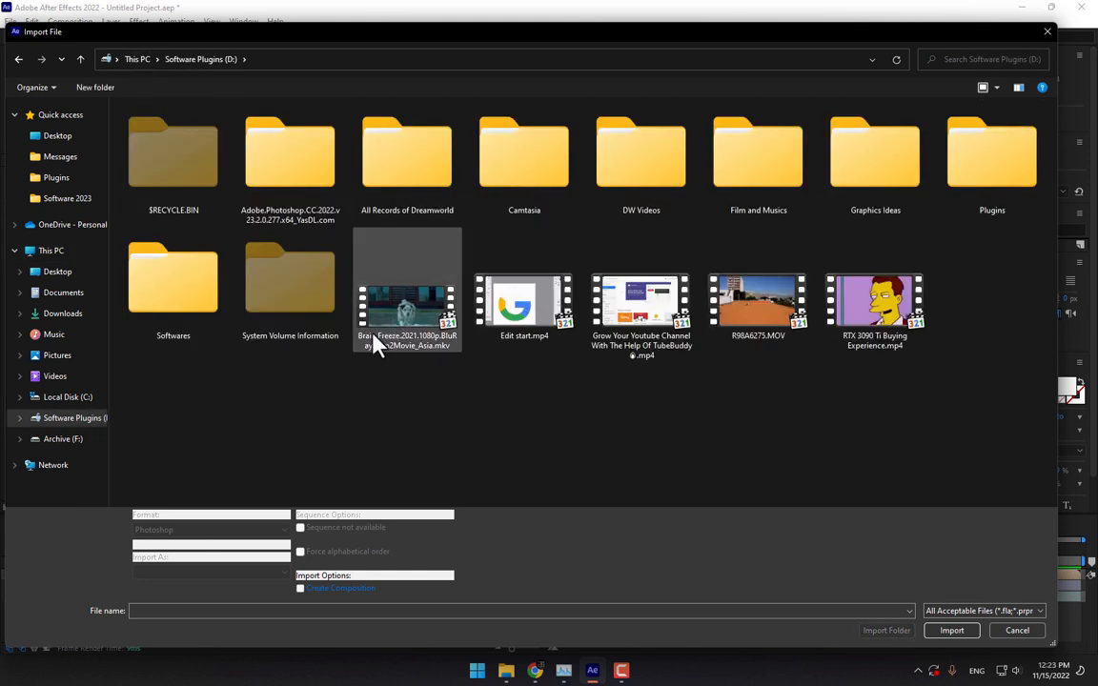
pyautogui.doubleClick(985, 173)
# - Go through New folder and Super Heros into the SUPERHEROES Pack, checking its Lightning and Electric Attack folders
pyautogui.doubleClick(591, 170)
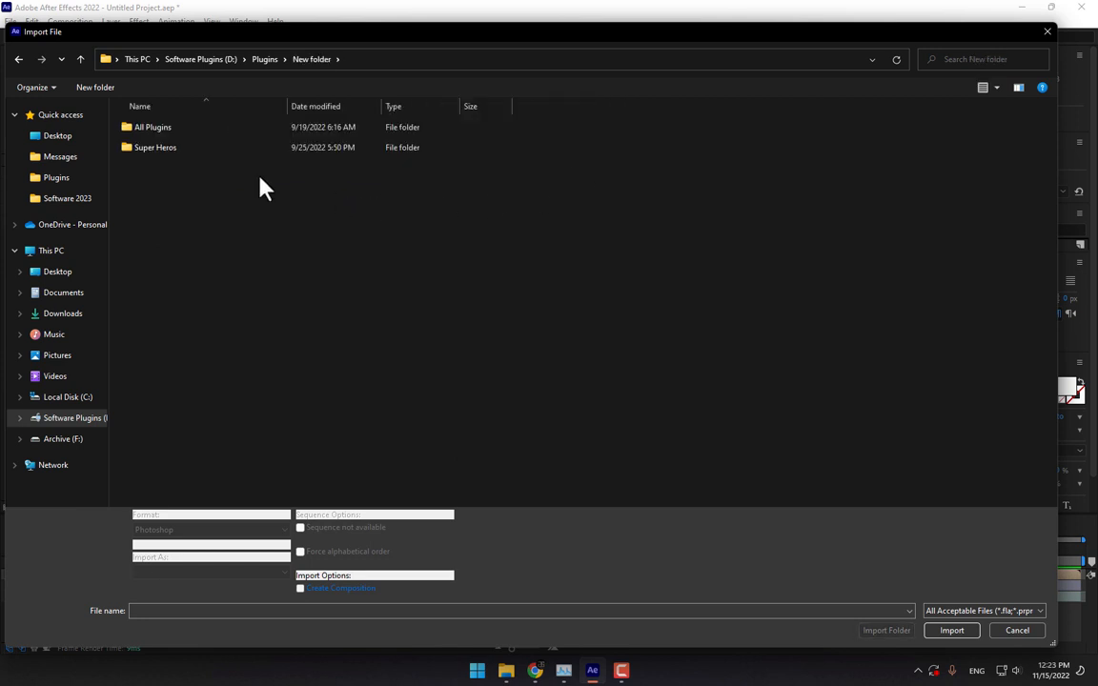
pyautogui.doubleClick(151, 147)
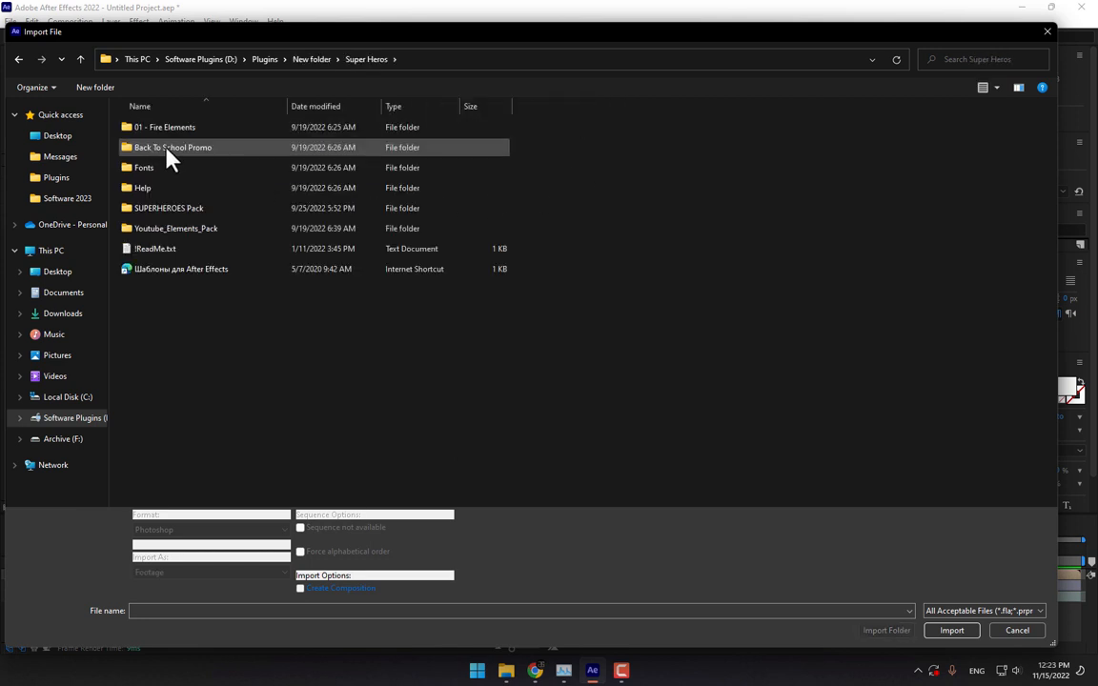
pyautogui.click(167, 214)
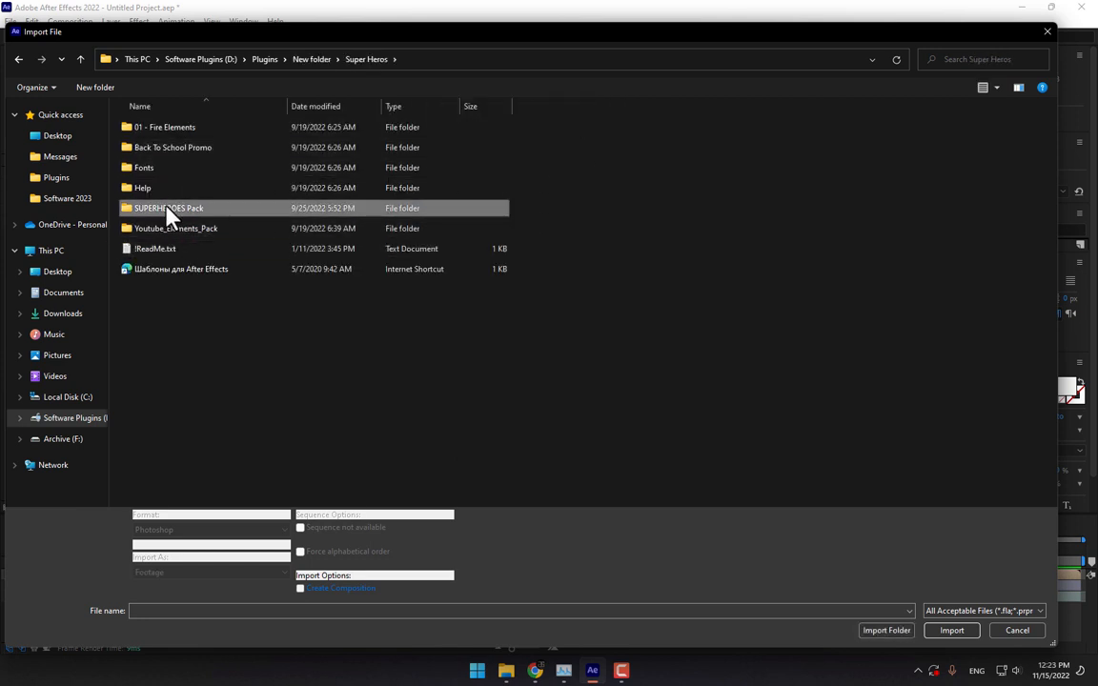
pyautogui.doubleClick(167, 210)
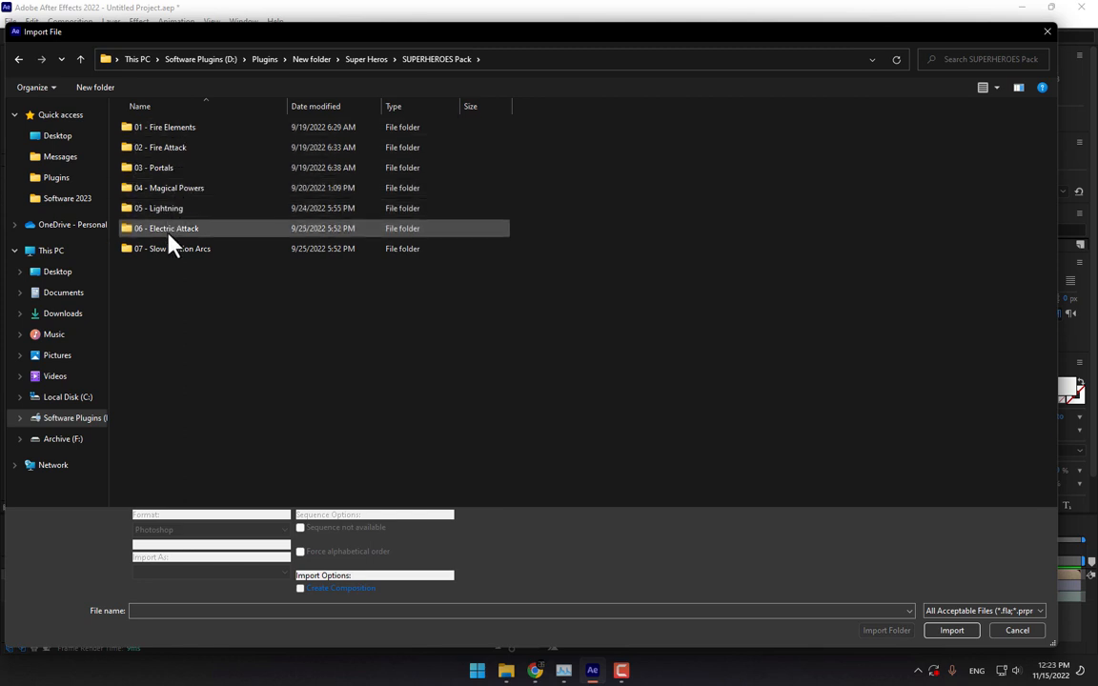
pyautogui.doubleClick(166, 209)
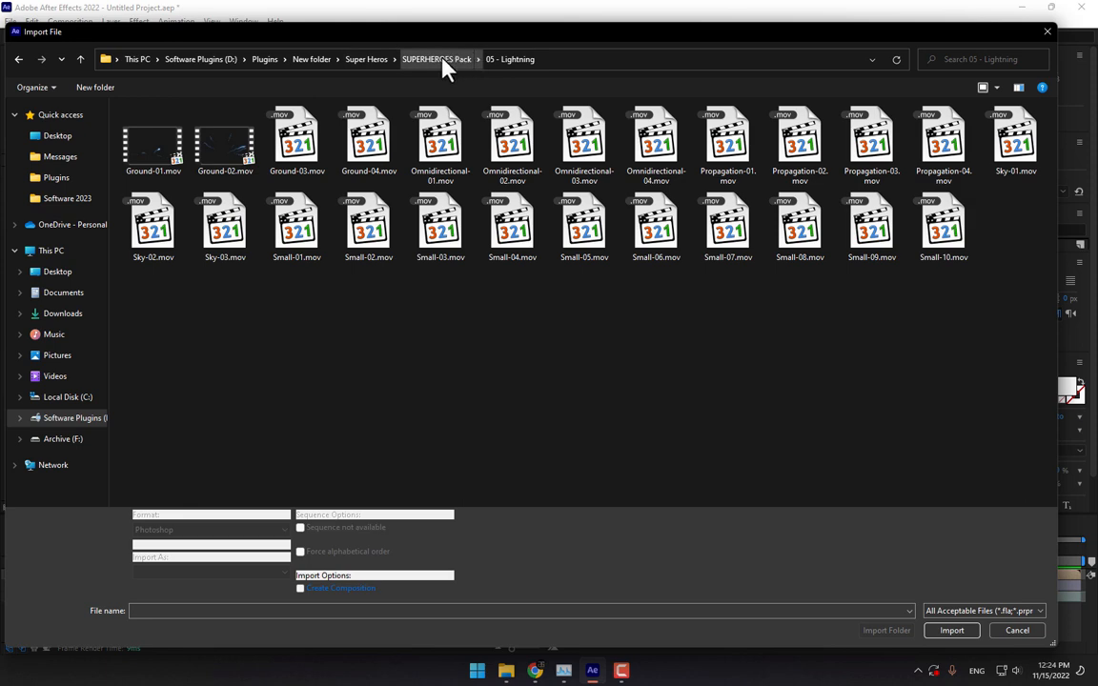
pyautogui.click(441, 61)
pyautogui.doubleClick(200, 229)
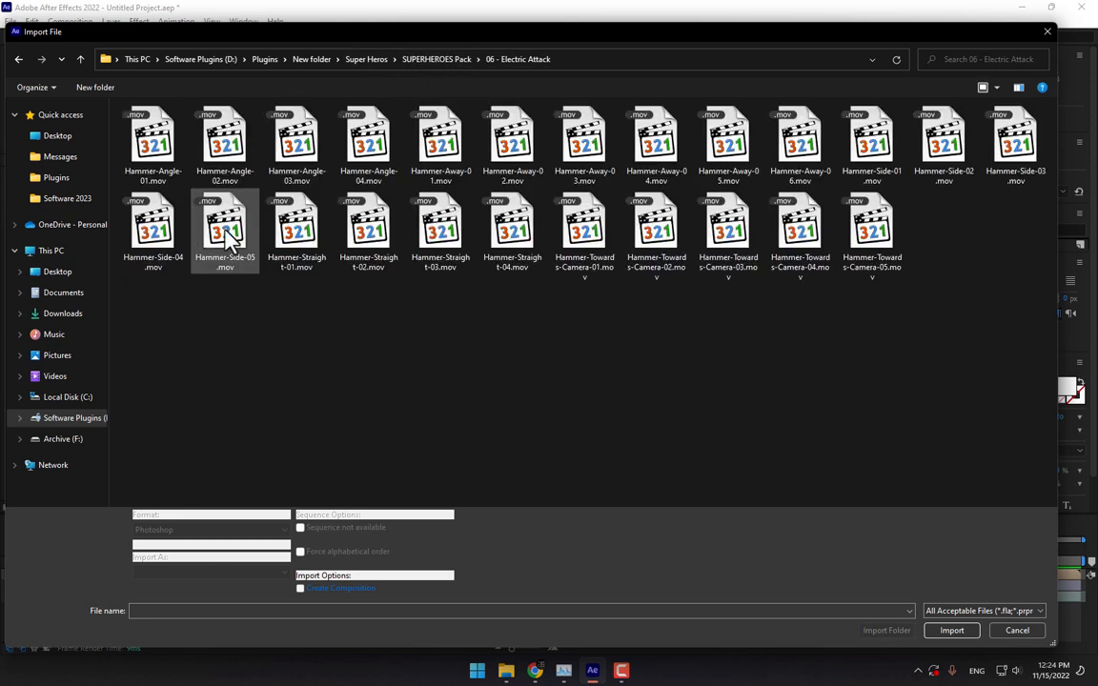
pyautogui.click(436, 59)
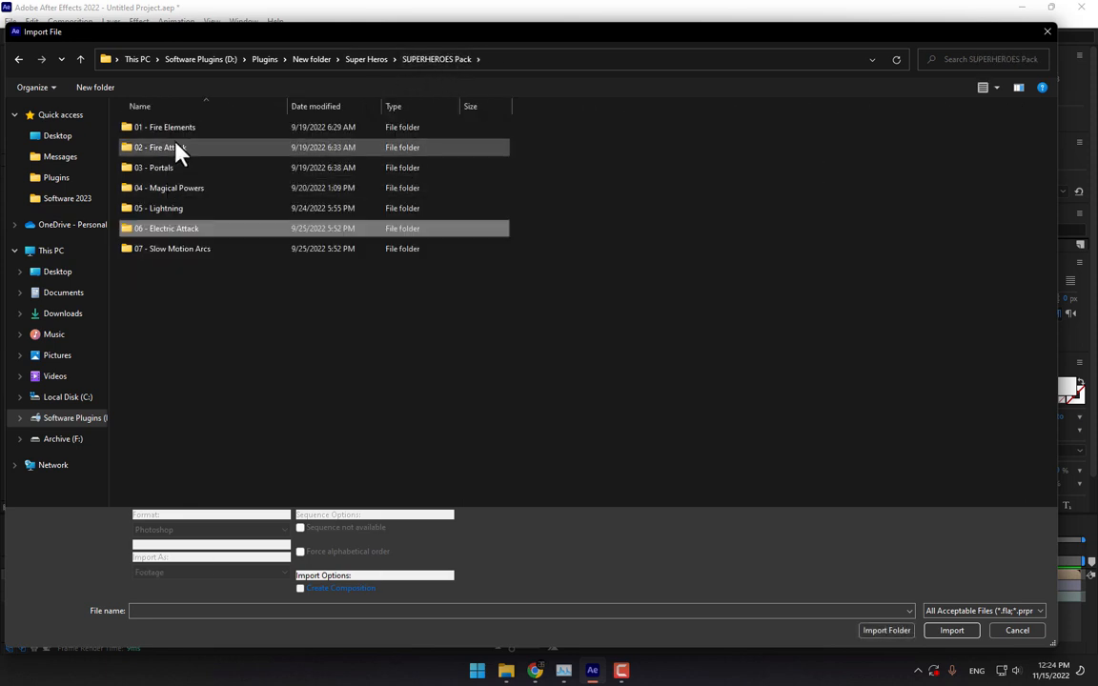
# - Open the 03 - Portals folder and bring up the file options for the Bifrost_Distant clip
pyautogui.doubleClick(172, 172)
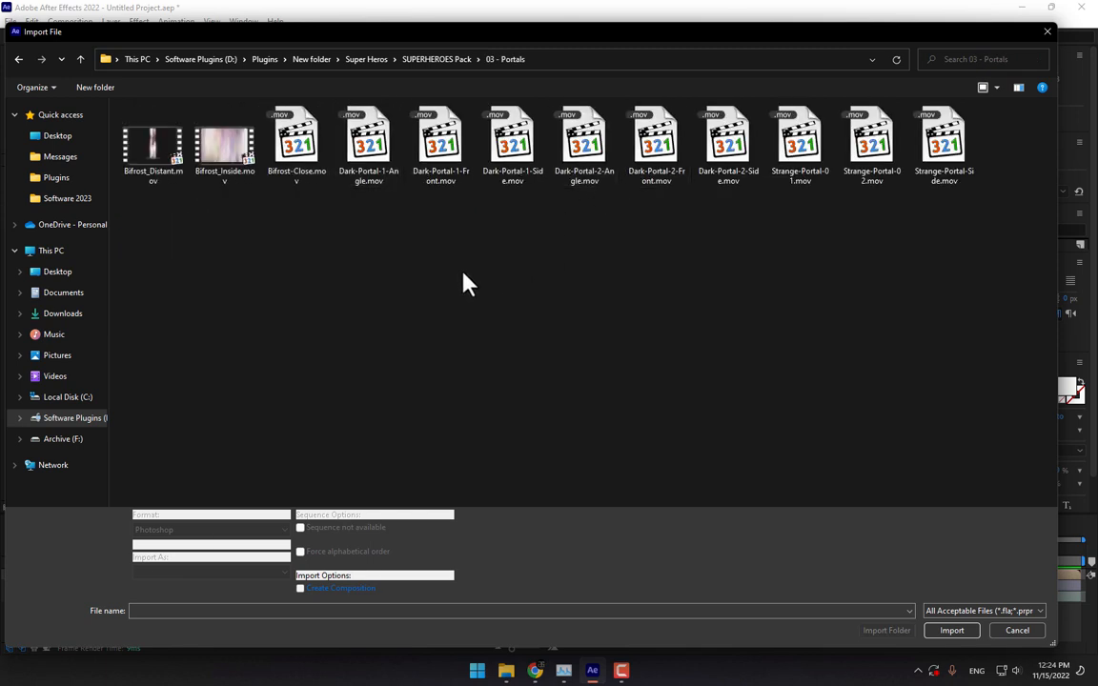
pyautogui.click(153, 153)
pyautogui.rightClick(153, 153)
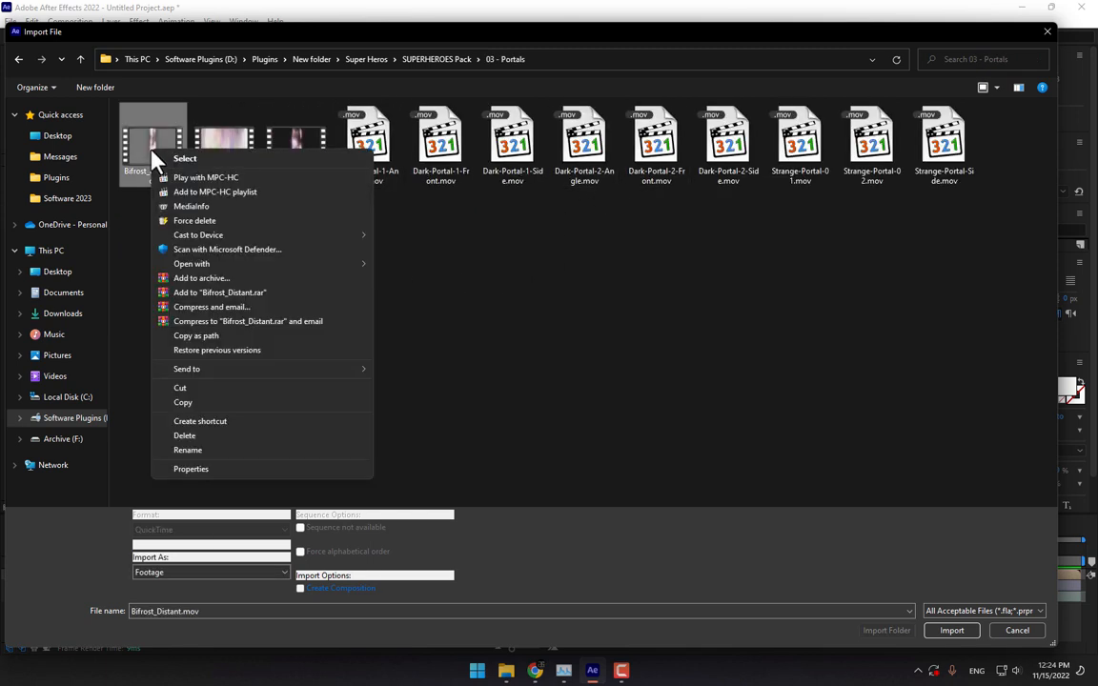
pyautogui.click(580, 294)
# - Play Bifrost-Close.mov in MPC-HC, pause it around 3 seconds, and close the player
pyautogui.rightClick(299, 155)
pyautogui.click(303, 177)
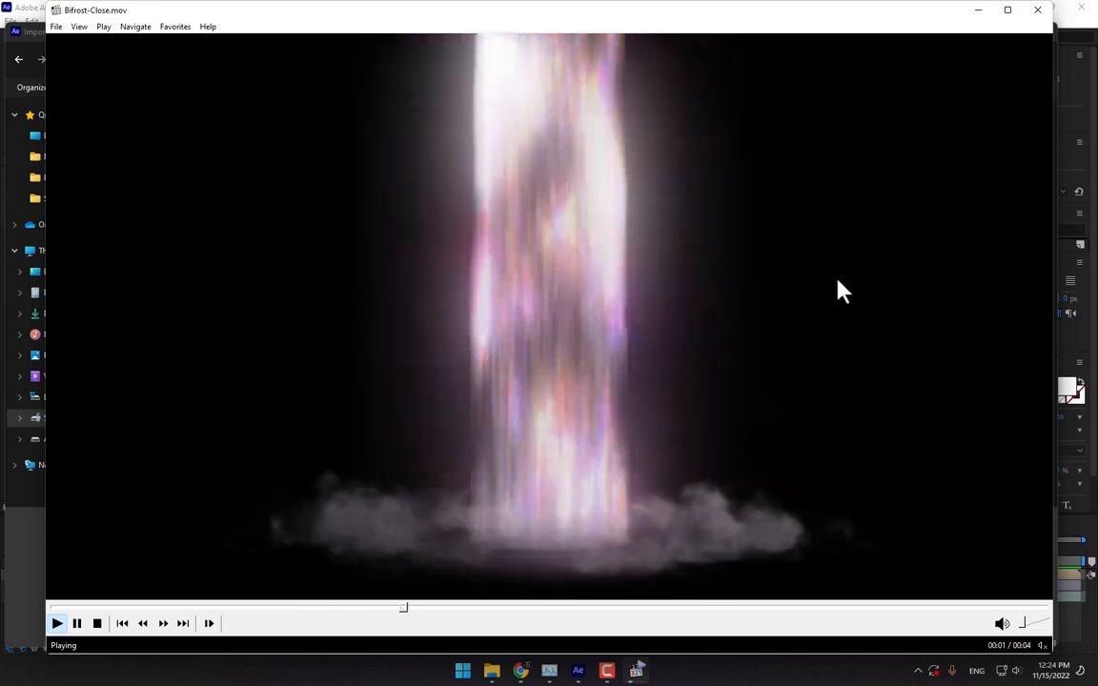
pyautogui.click(846, 277)
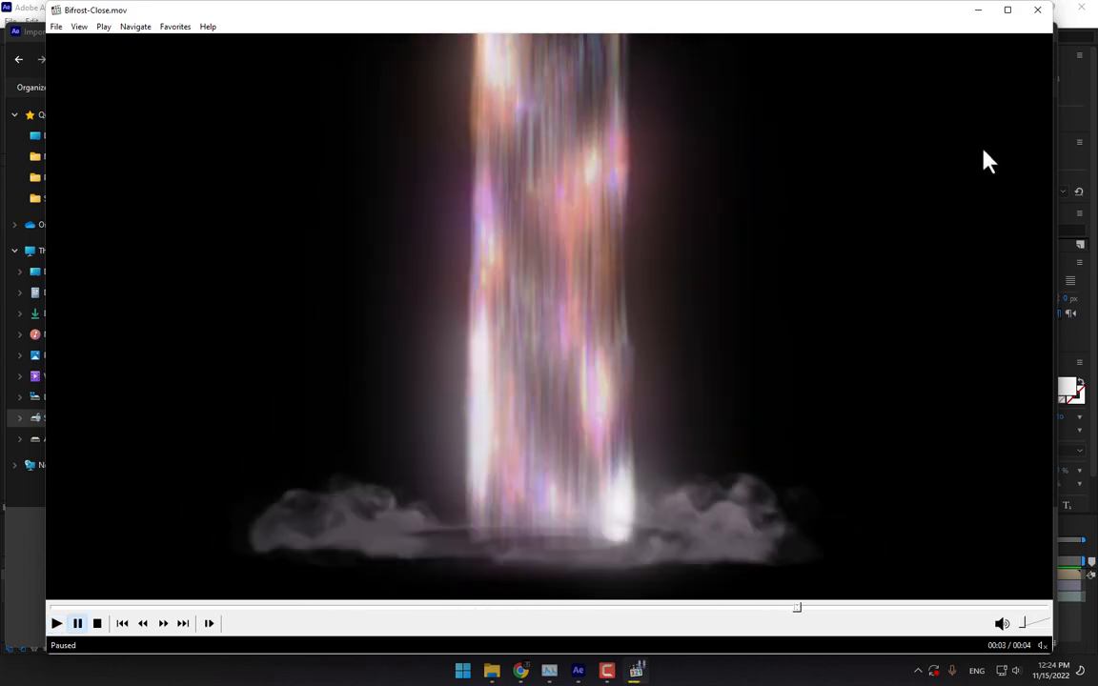
pyautogui.click(1041, 16)
# - Import Bifrost-Close.mov and add it as the top layer, starting at the current time
pyautogui.doubleClick(295, 139)
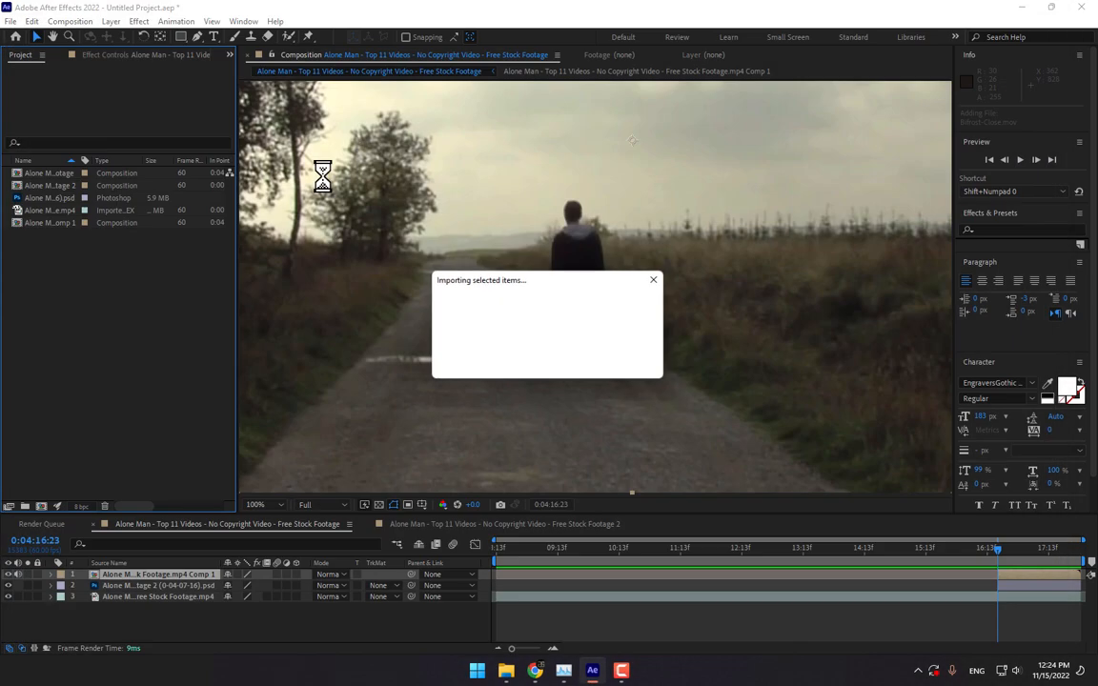
pyautogui.moveTo(63, 240); pyautogui.dragTo(600, 286)
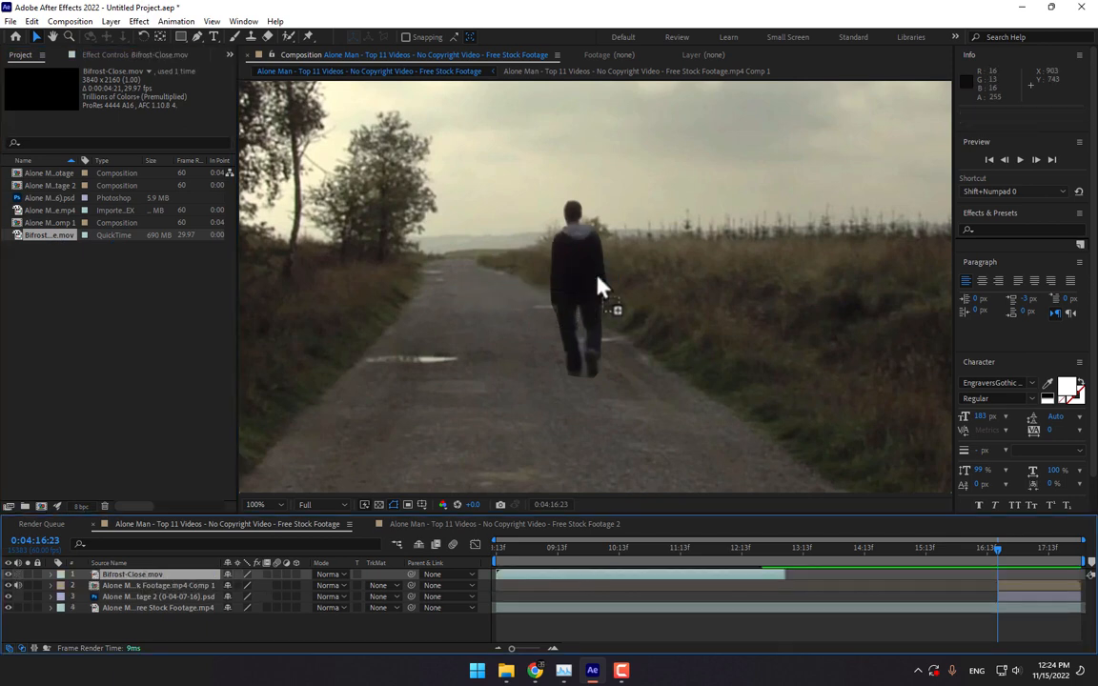
pyautogui.moveTo(522, 586); pyautogui.dragTo(1015, 605)
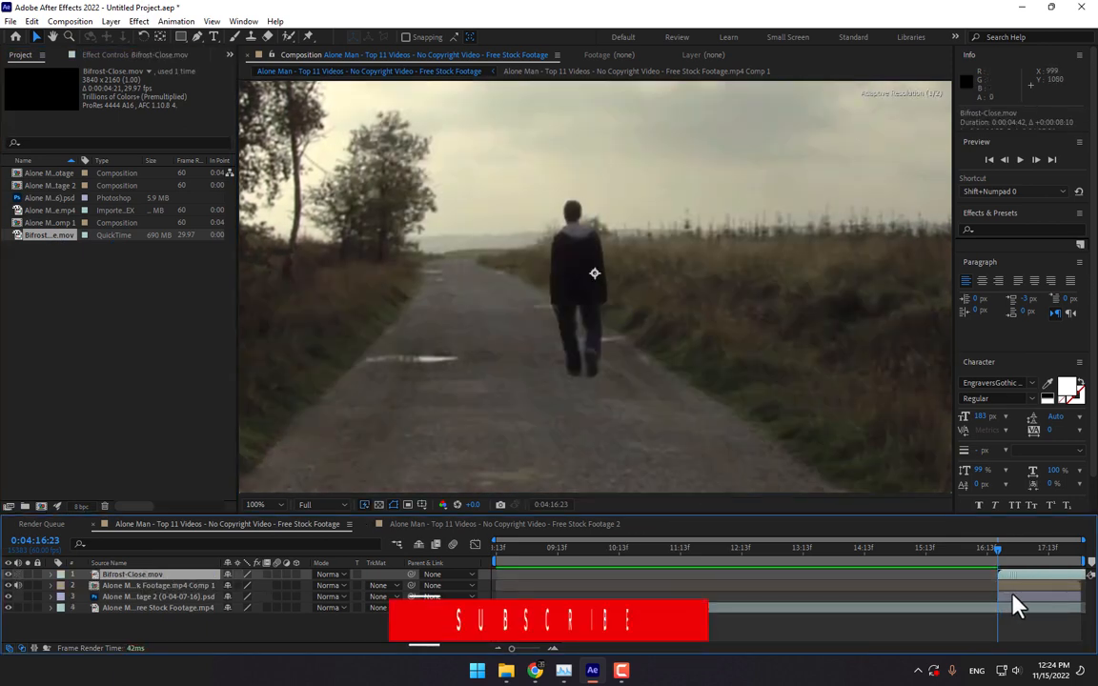
pyautogui.press(',')
pyautogui.press(',')
pyautogui.press(',')
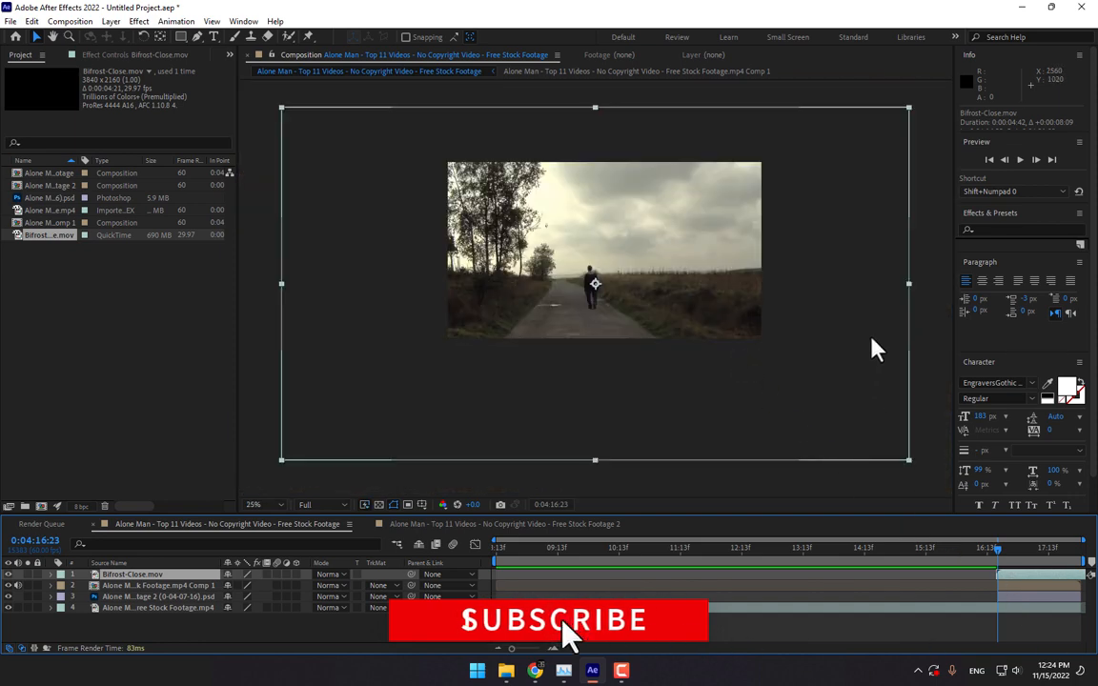
# - Scale the portal layer down and position it over the man on the road
pyautogui.moveTo(905, 461); pyautogui.dragTo(733, 363)
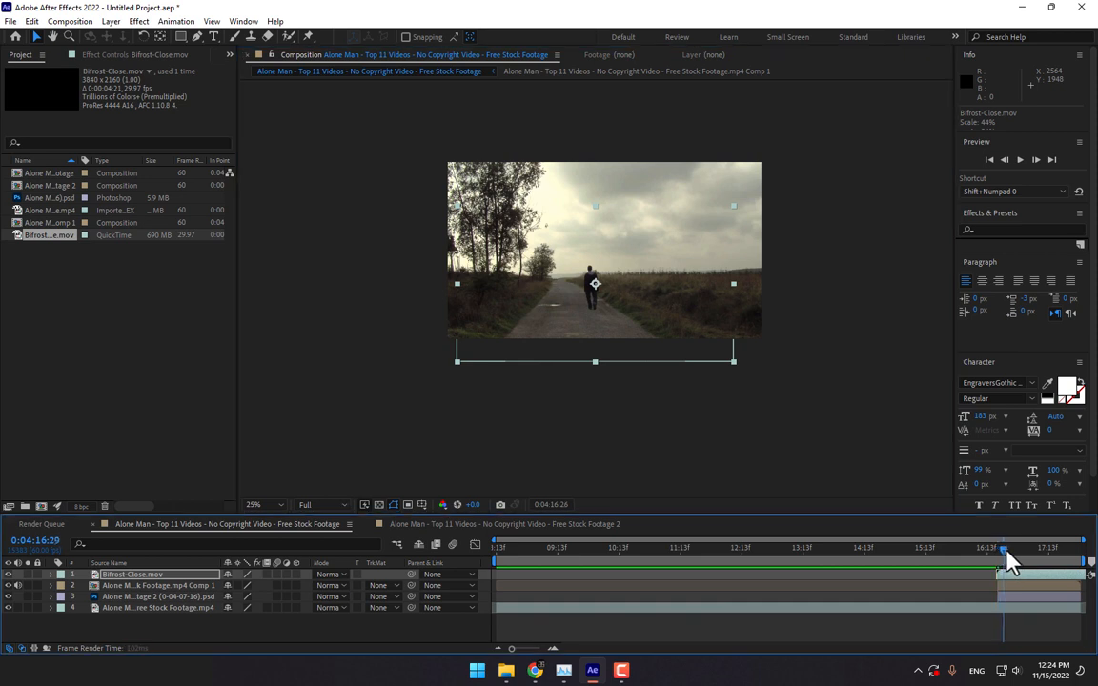
pyautogui.moveTo(1006, 555); pyautogui.dragTo(1028, 547)
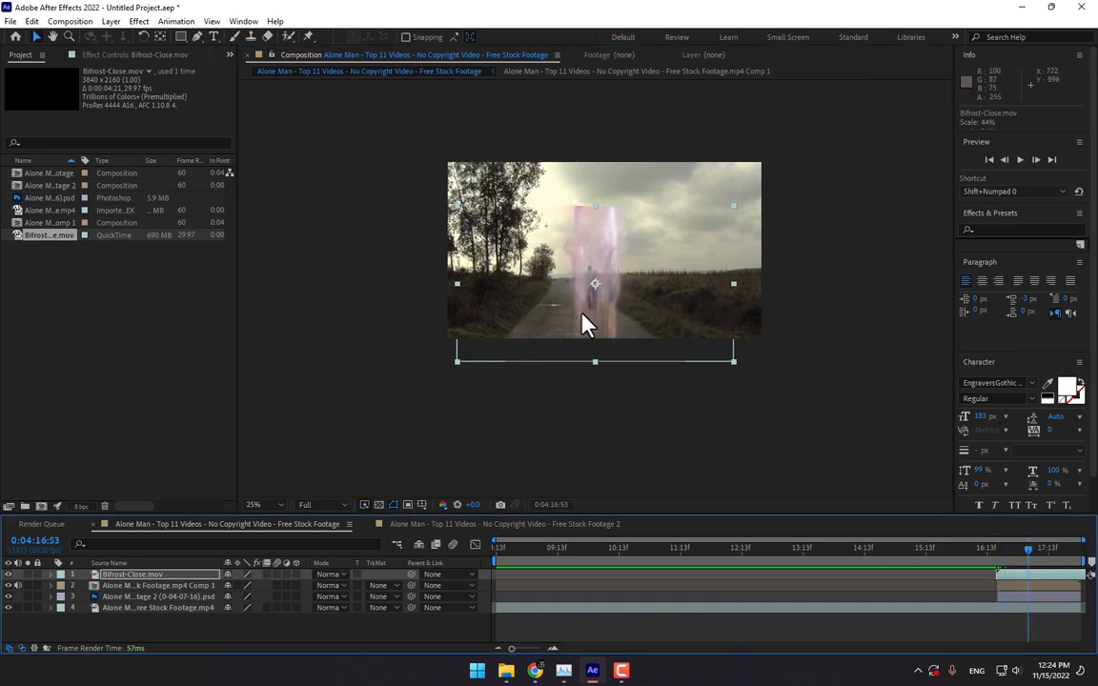
pyautogui.moveTo(586, 322); pyautogui.dragTo(593, 275)
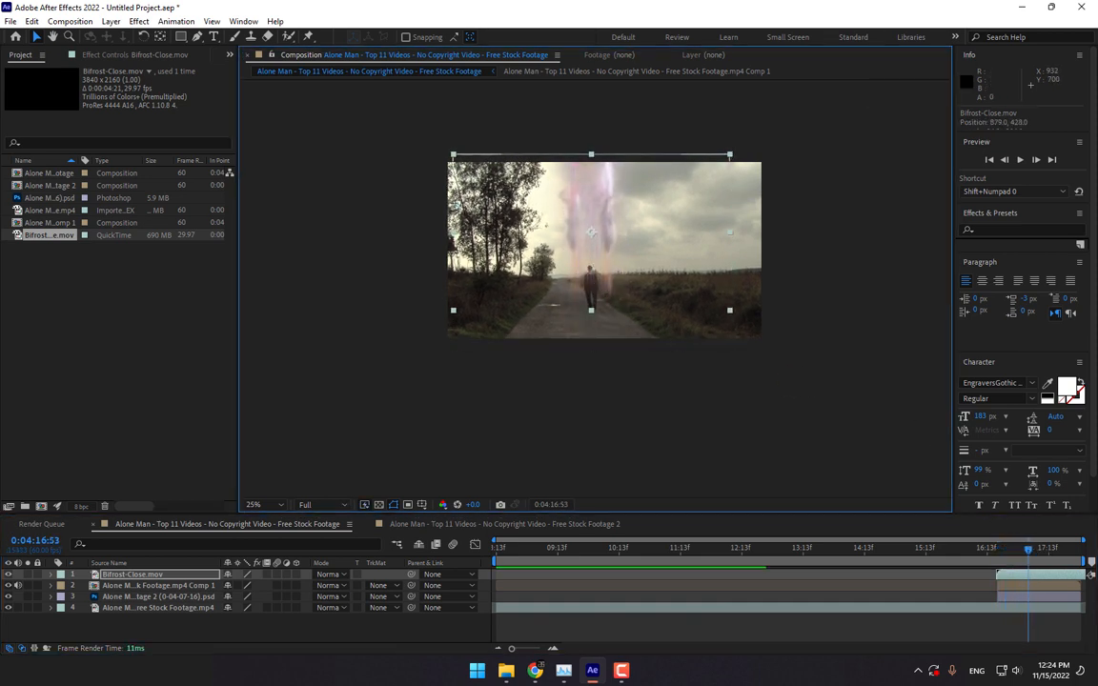
pyautogui.moveTo(1024, 572); pyautogui.dragTo(1048, 563)
pyautogui.moveTo(670, 257); pyautogui.dragTo(658, 269)
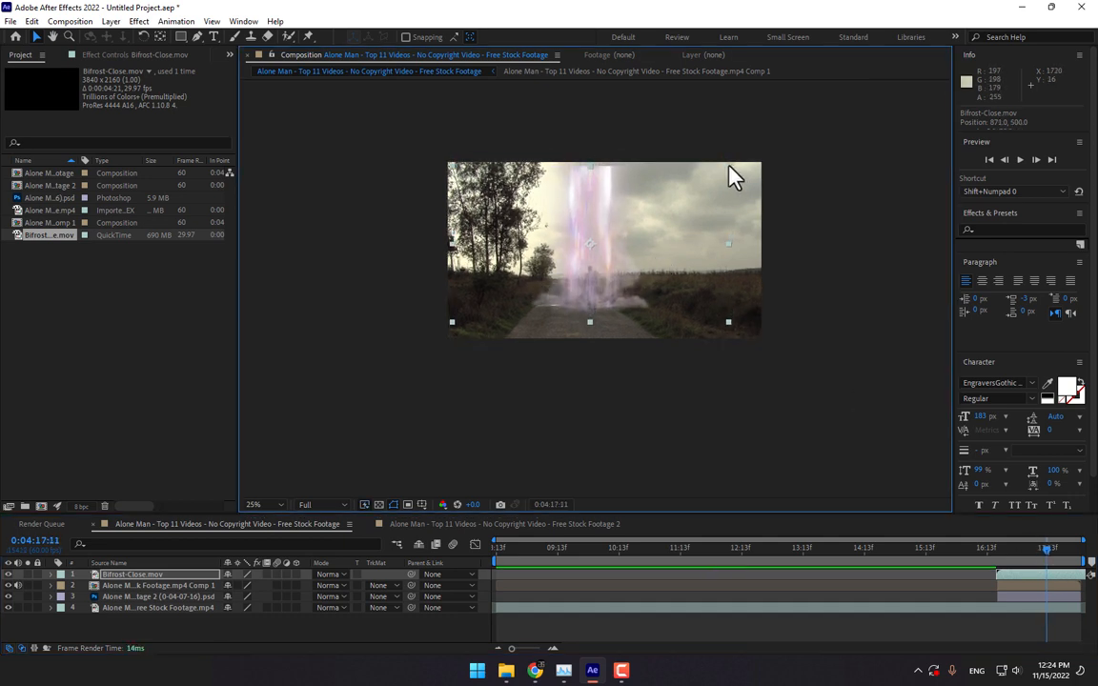
pyautogui.moveTo(729, 166); pyautogui.dragTo(728, 159)
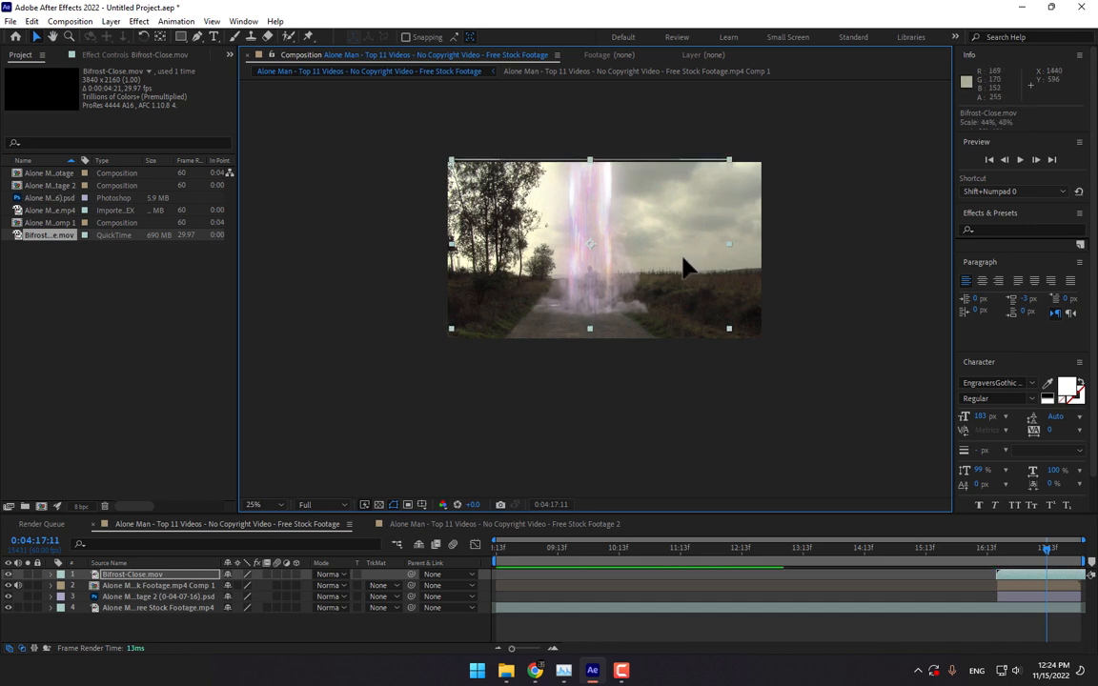
pyautogui.hotkey('shift', 'Up')
pyautogui.hotkey('shift', 'Up')
pyautogui.moveTo(991, 550); pyautogui.dragTo(957, 561)
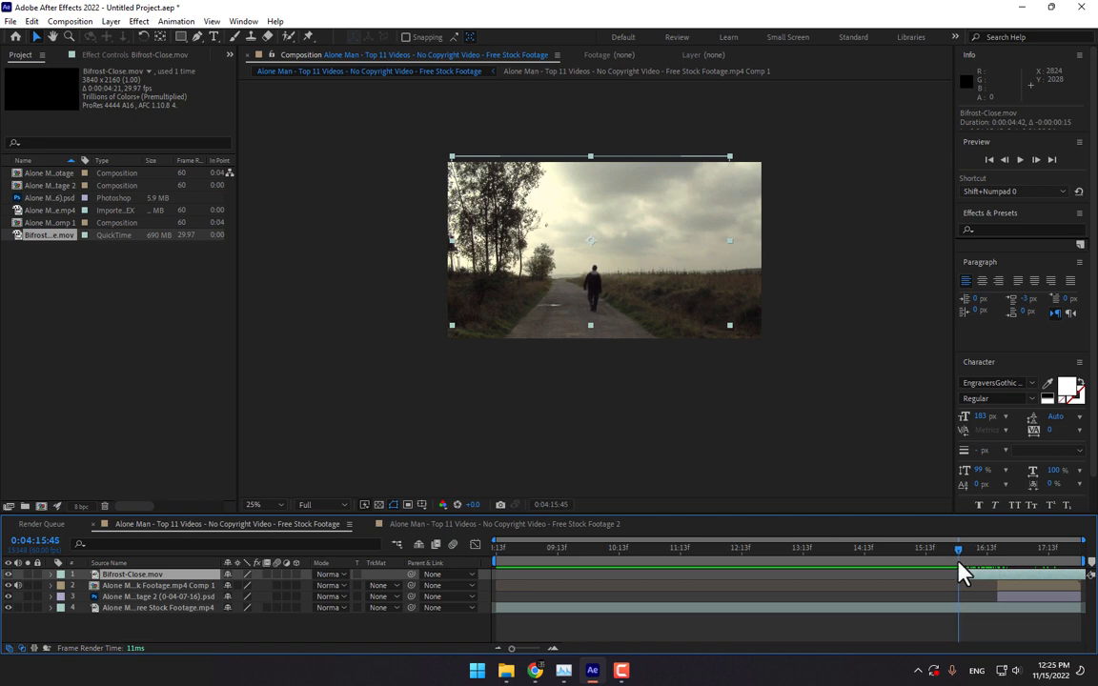
# - Preview Bifrost_Distant.mov in MPC-HC, then import it into the project
pyautogui.doubleClick(116, 345)
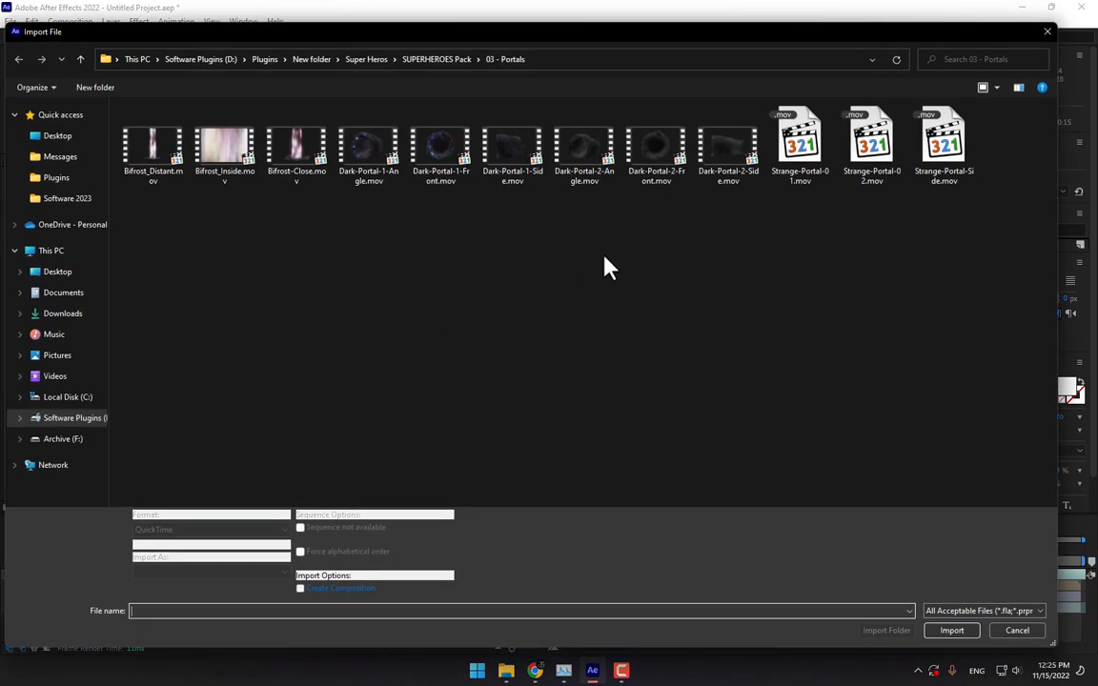
pyautogui.rightClick(128, 150)
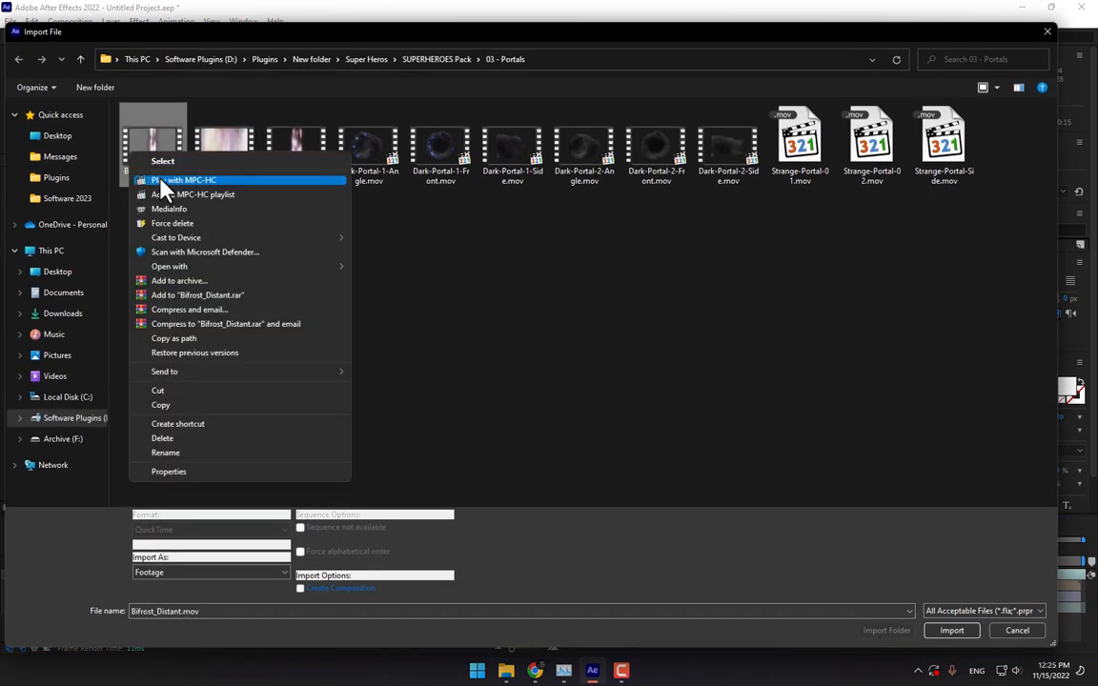
pyautogui.click(150, 178)
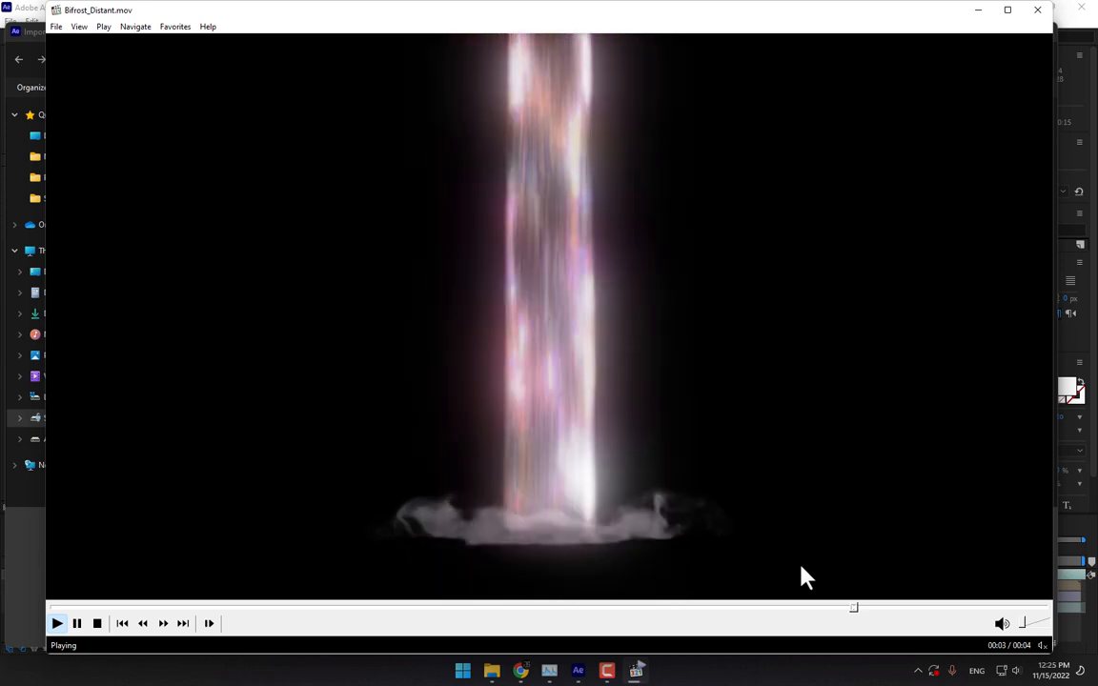
pyautogui.click(1037, 10)
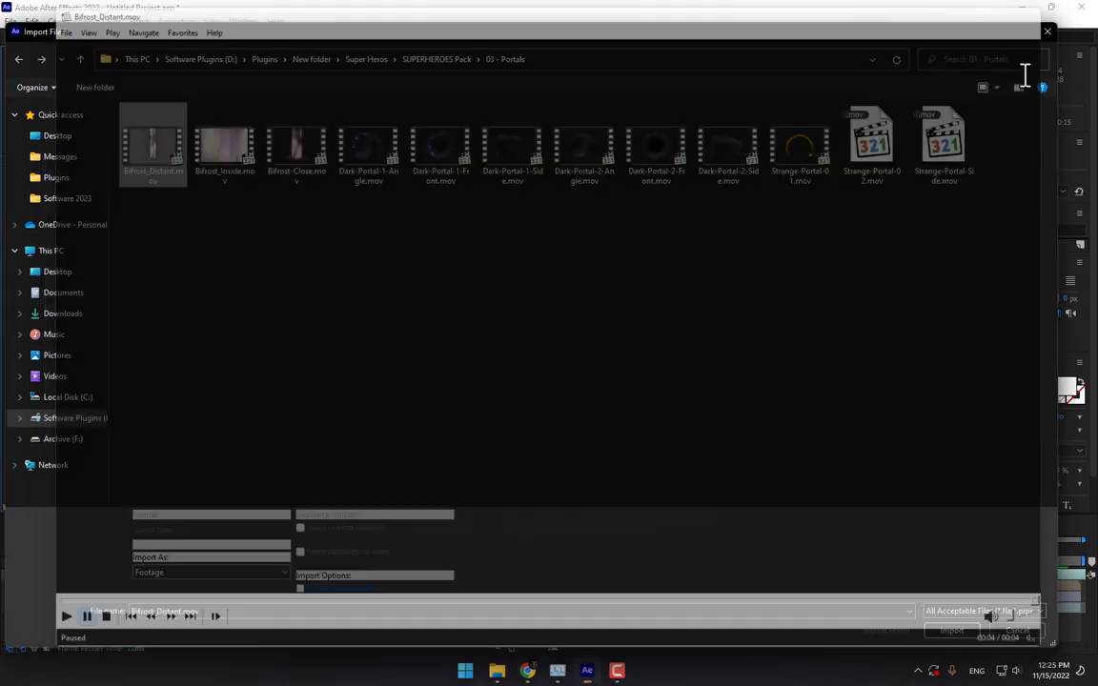
pyautogui.doubleClick(153, 145)
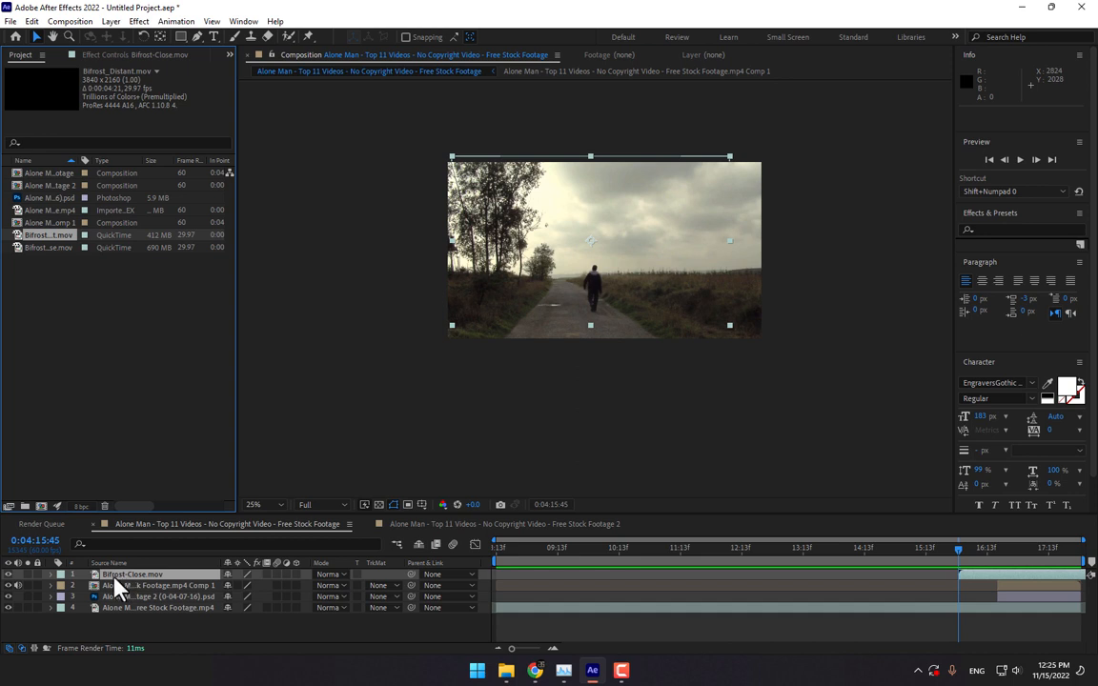
# - Replace the portal layer's footage with Bifrost_Distant.mov and zoom in to frame the beam
pyautogui.click(114, 576)
pyautogui.moveTo(39, 236); pyautogui.dragTo(138, 580)
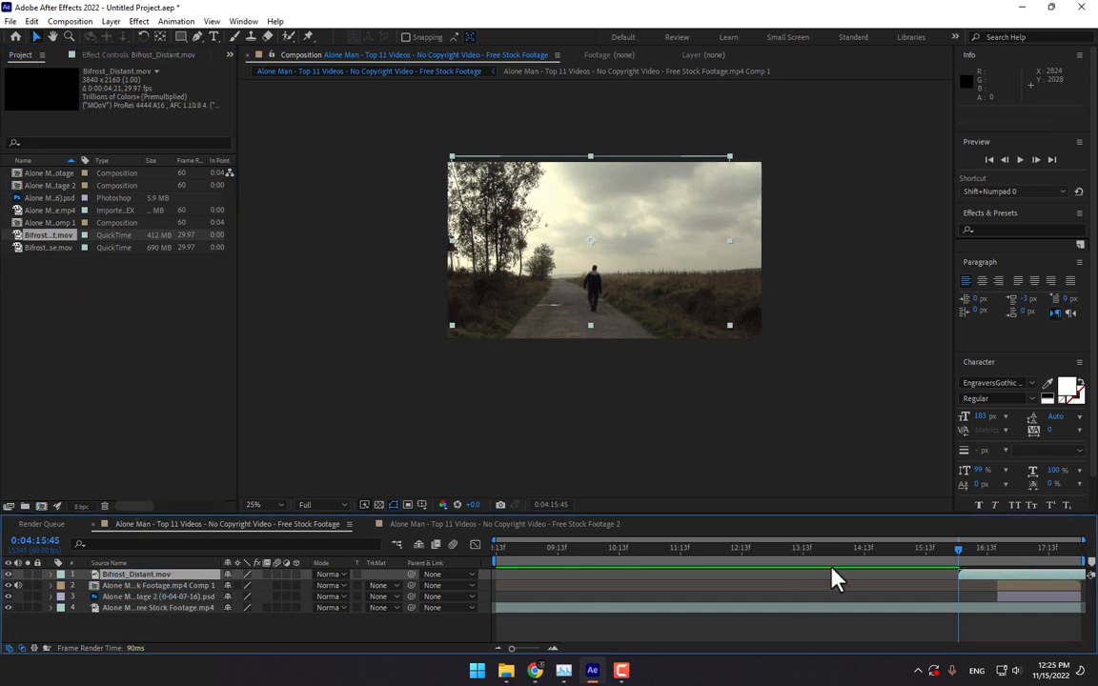
pyautogui.moveTo(957, 553); pyautogui.dragTo(1025, 559)
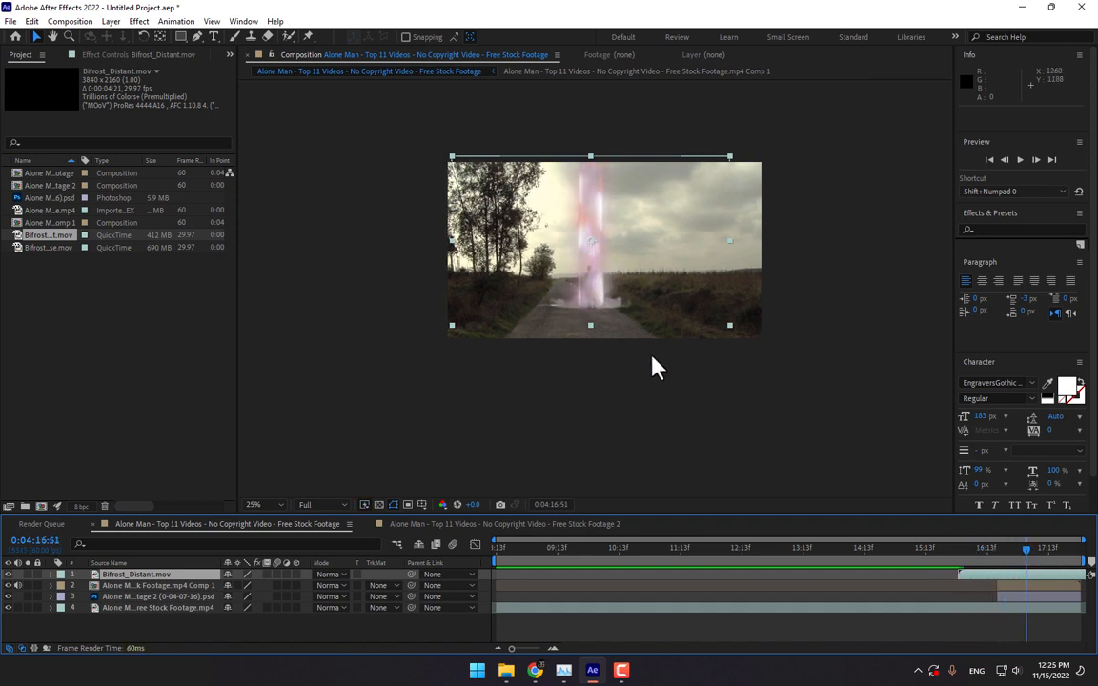
pyautogui.scroll(1, 652, 368)
pyautogui.moveTo(673, 354); pyautogui.dragTo(675, 389)
# - Move the beam slightly down onto the road, undoing the extra nudge afterward
pyautogui.moveTo(615, 369); pyautogui.dragTo(618, 376)
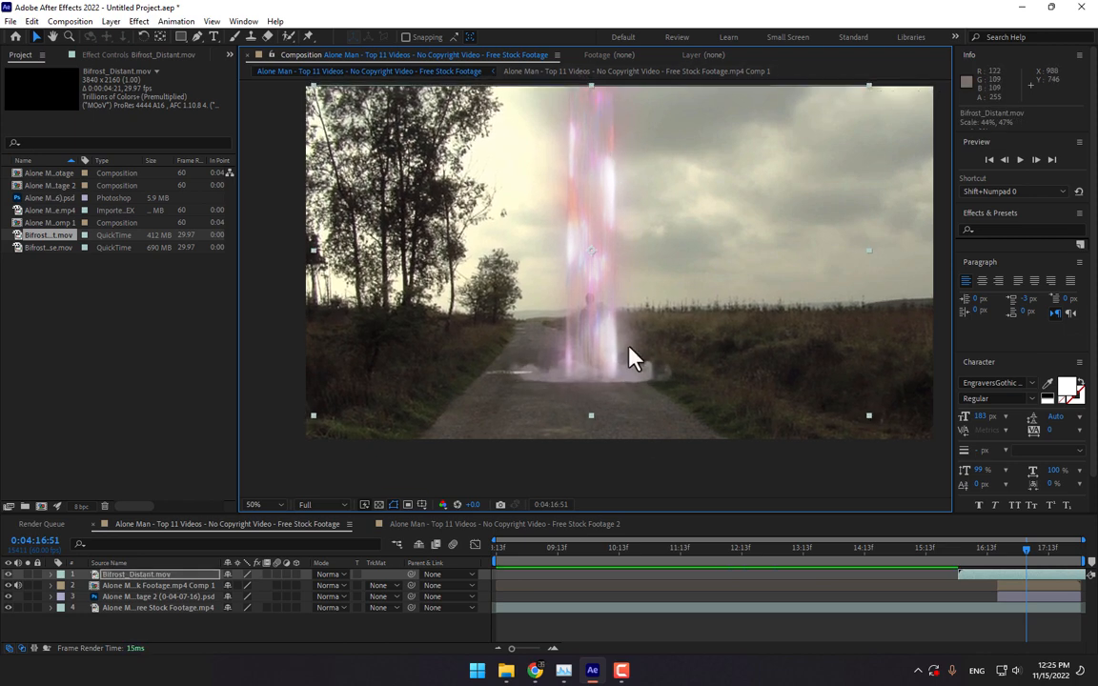
pyautogui.press(',')
pyautogui.moveTo(948, 563); pyautogui.dragTo(981, 558)
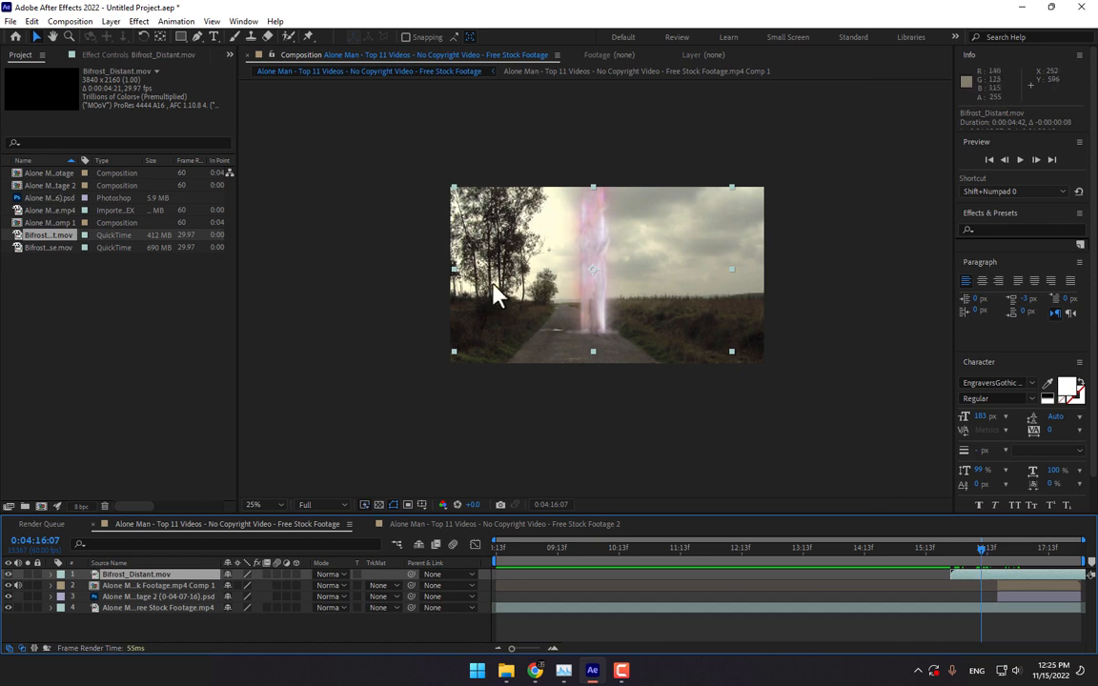
pyautogui.moveTo(578, 308); pyautogui.dragTo(579, 311)
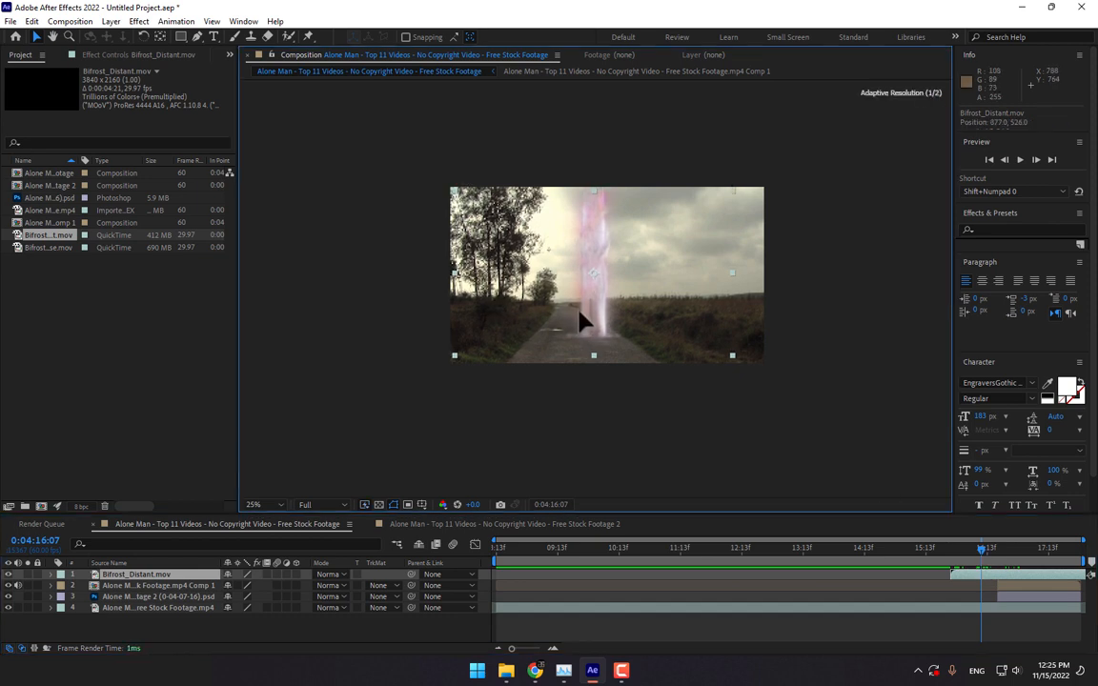
pyautogui.press('Return')
pyautogui.hotkey('ctrl', 'z')
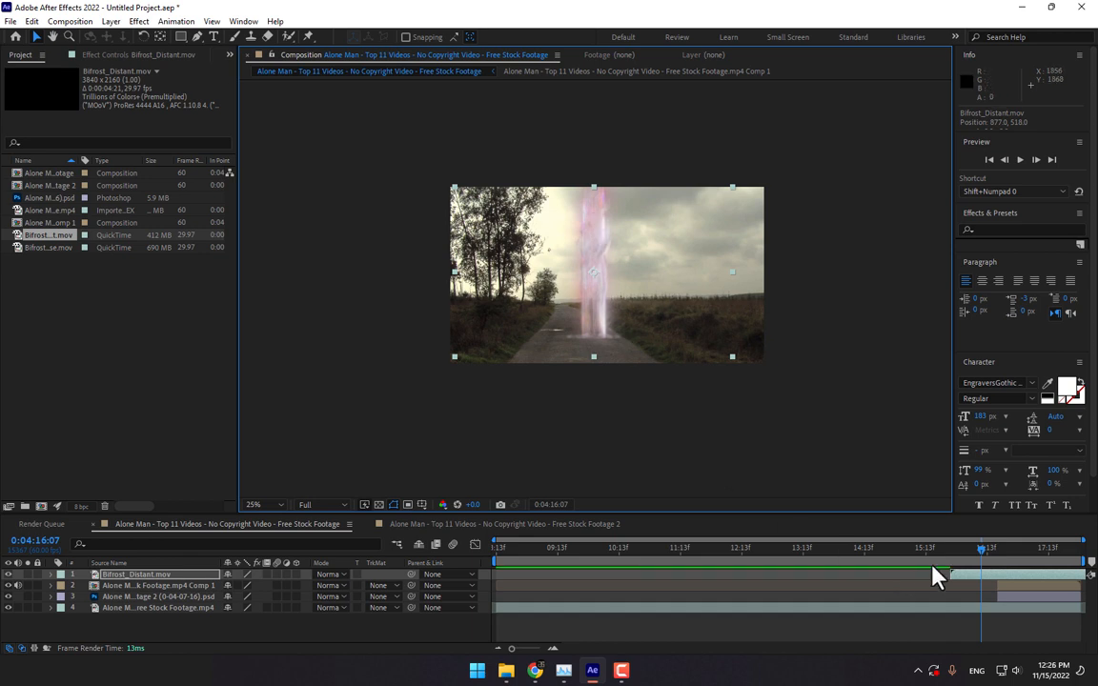
pyautogui.moveTo(986, 562); pyautogui.dragTo(974, 563)
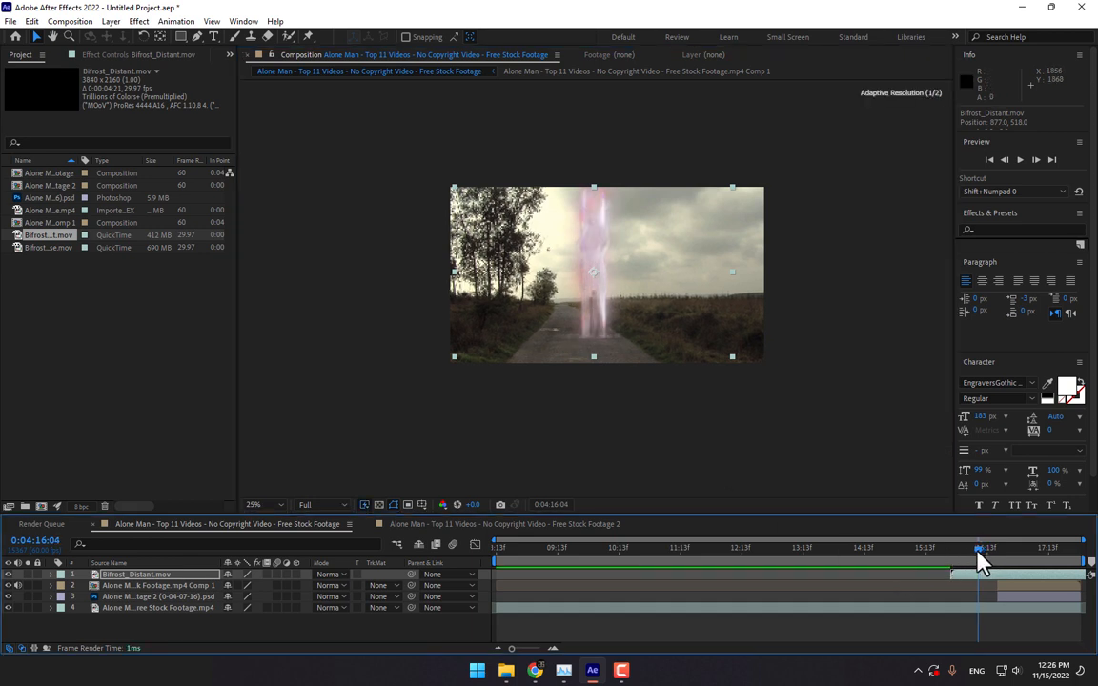
# - Add a Position keyframe at 960,540 on the walking-man layer and raise him slightly later
pyautogui.click(162, 587)
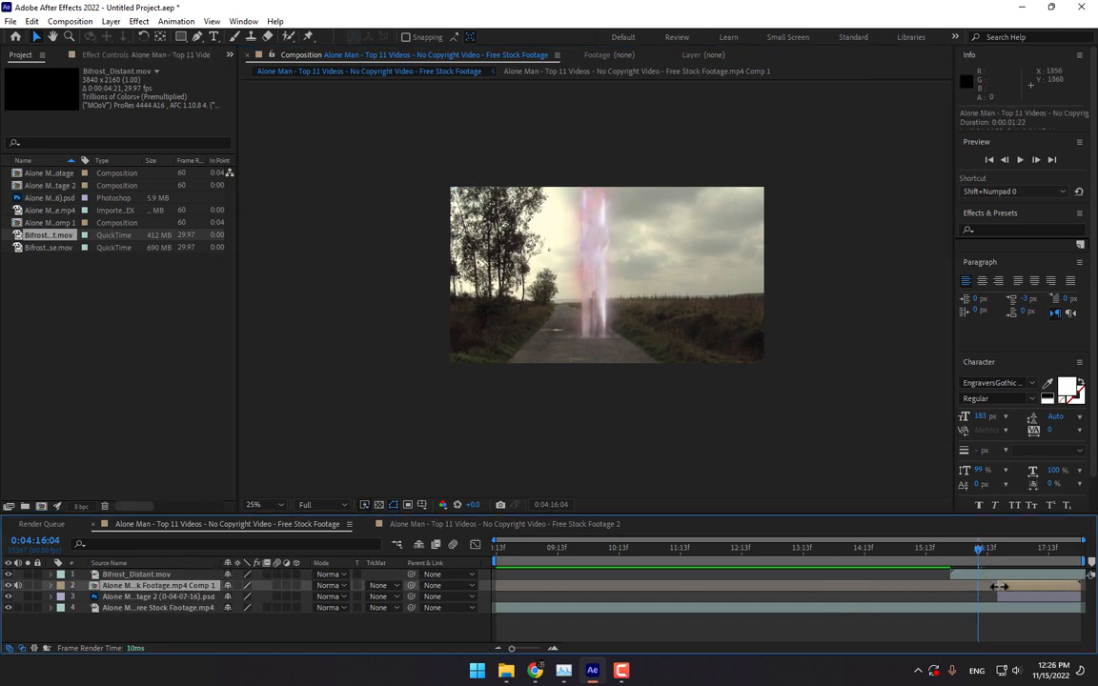
pyautogui.moveTo(981, 562); pyautogui.dragTo(989, 585)
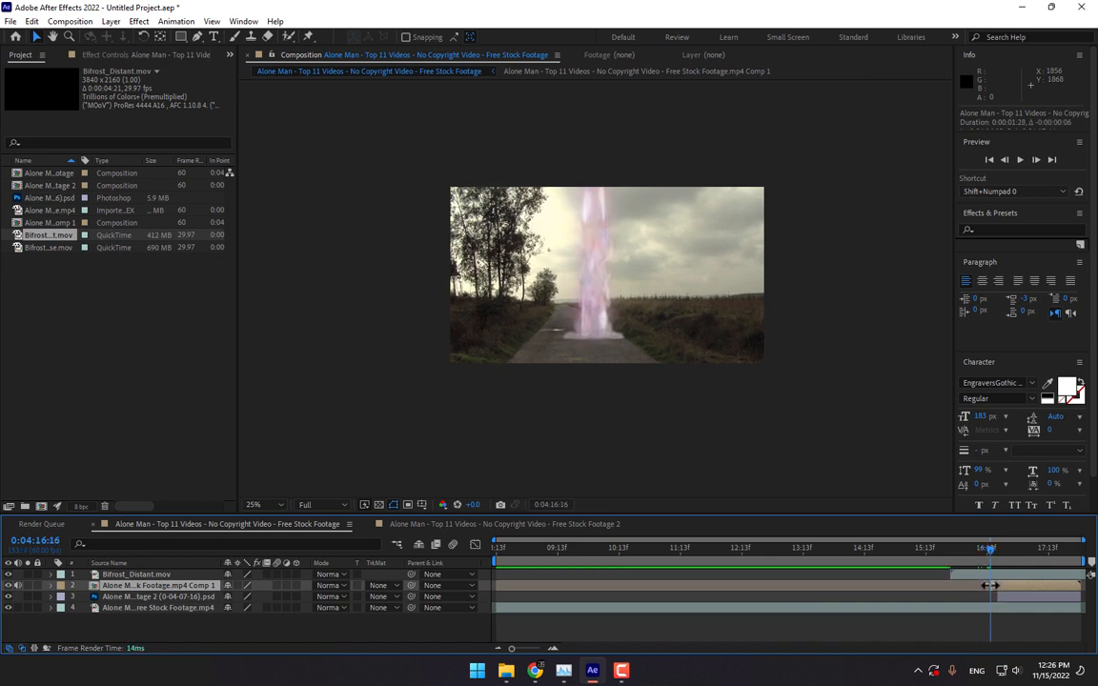
pyautogui.press('p')
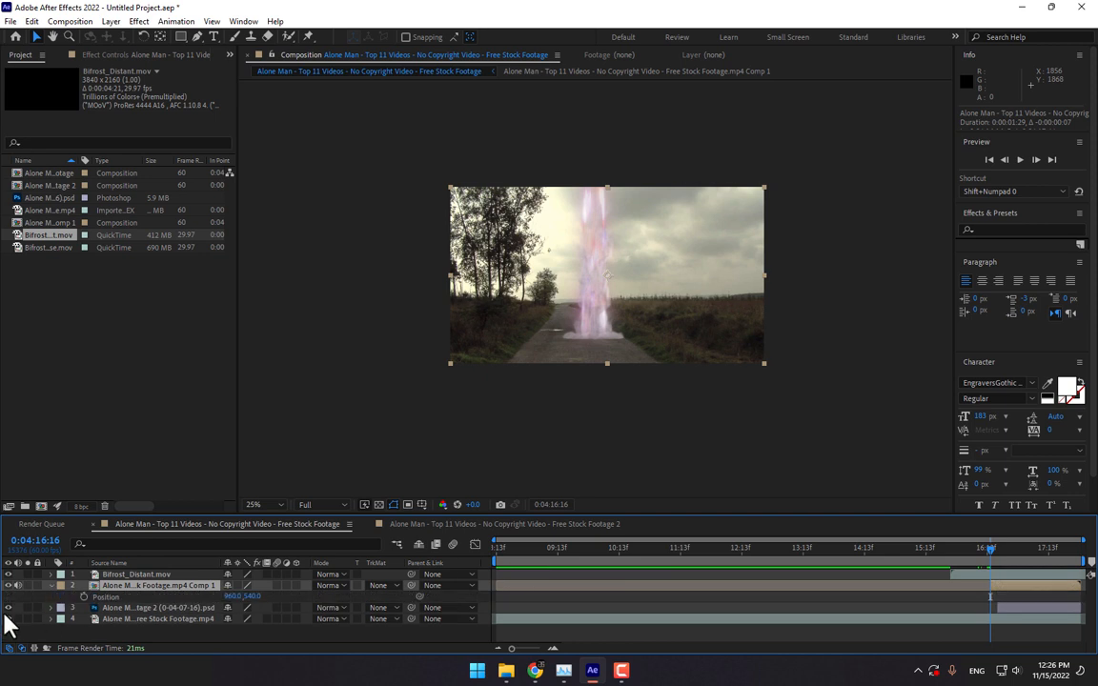
pyautogui.click(83, 596)
pyautogui.click(1005, 550)
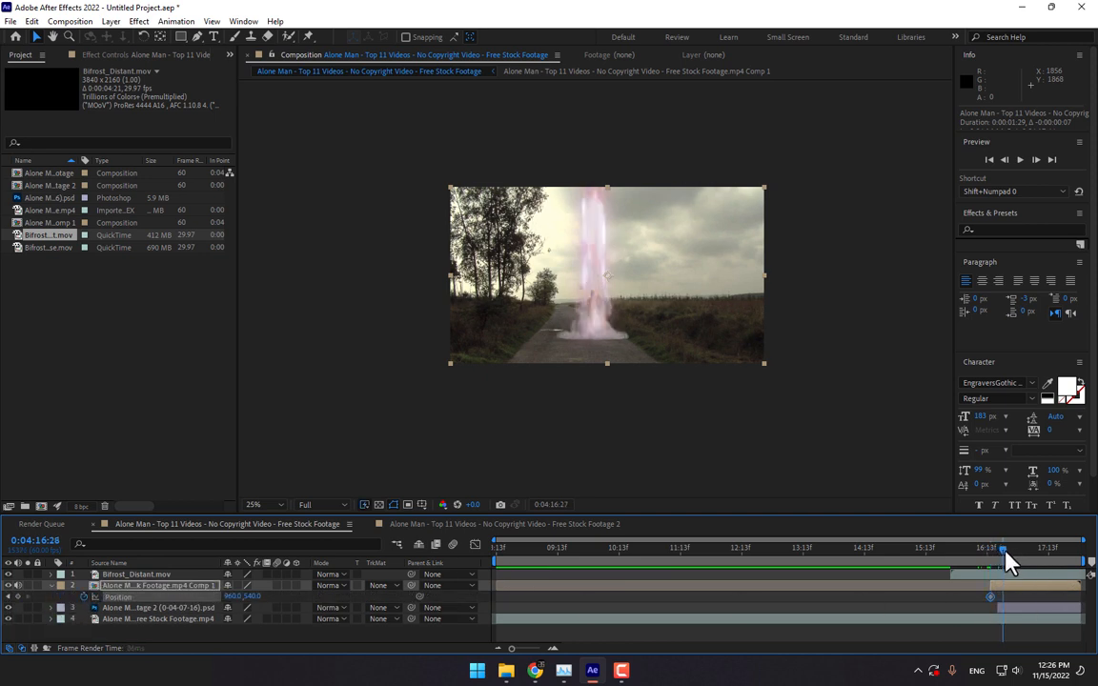
pyautogui.moveTo(659, 341); pyautogui.dragTo(667, 269)
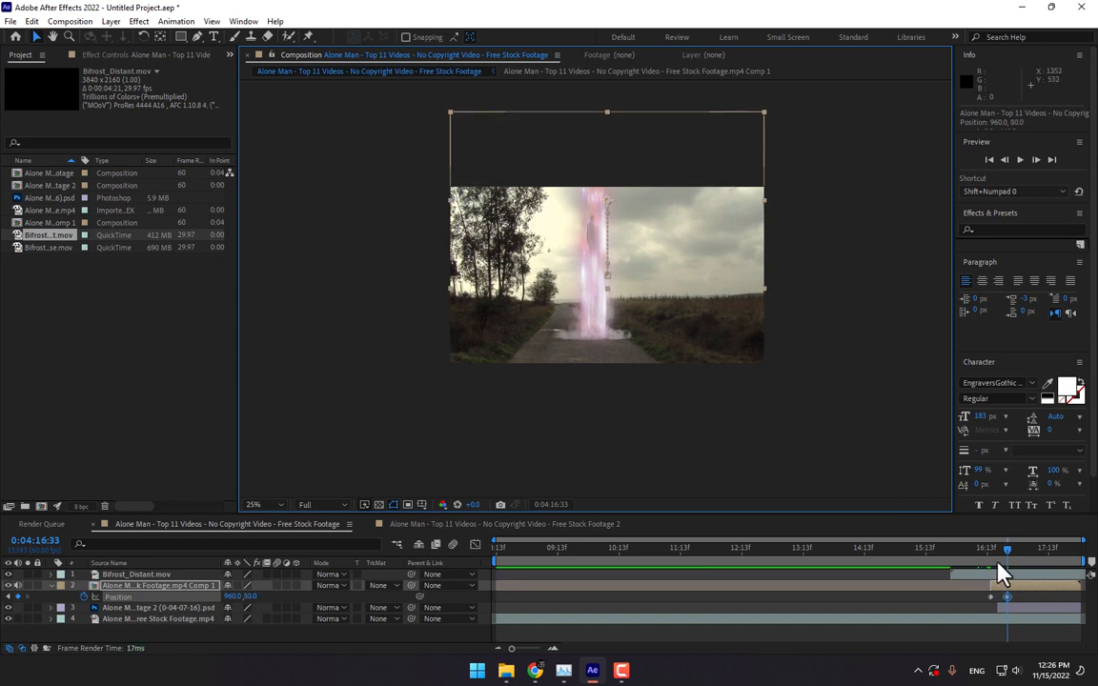
# - At a later time, lift the walking-man layer above the top of the frame to negative Y
pyautogui.moveTo(1007, 554); pyautogui.dragTo(1027, 553)
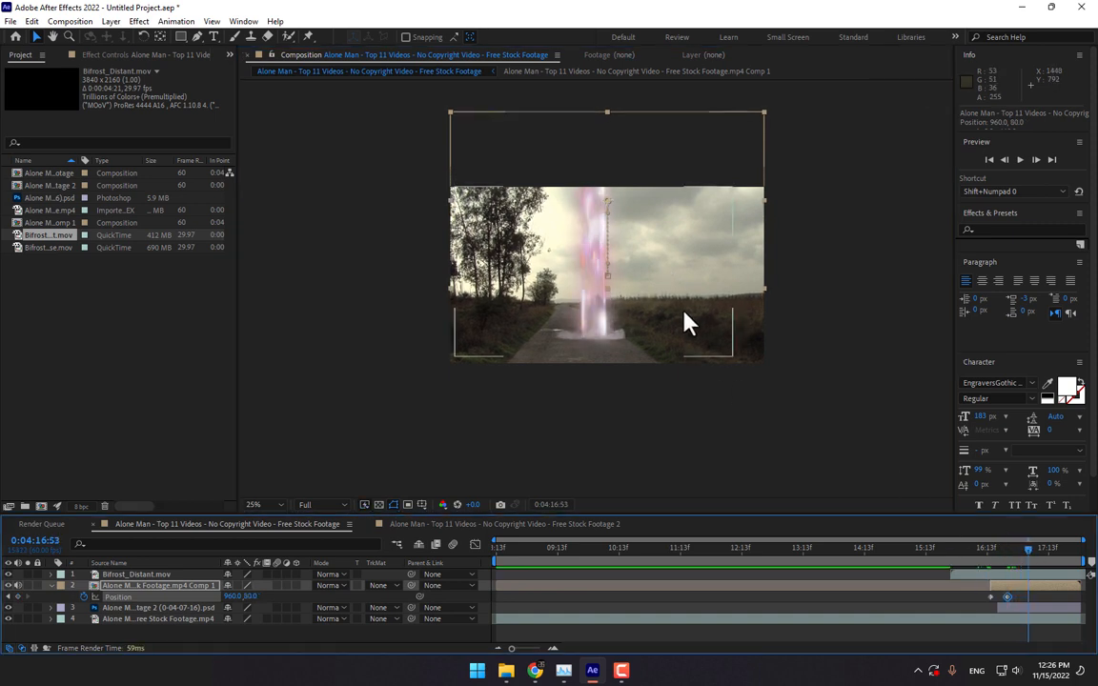
pyautogui.moveTo(683, 293); pyautogui.dragTo(683, 273)
pyautogui.hotkey('ctrl', 'z')
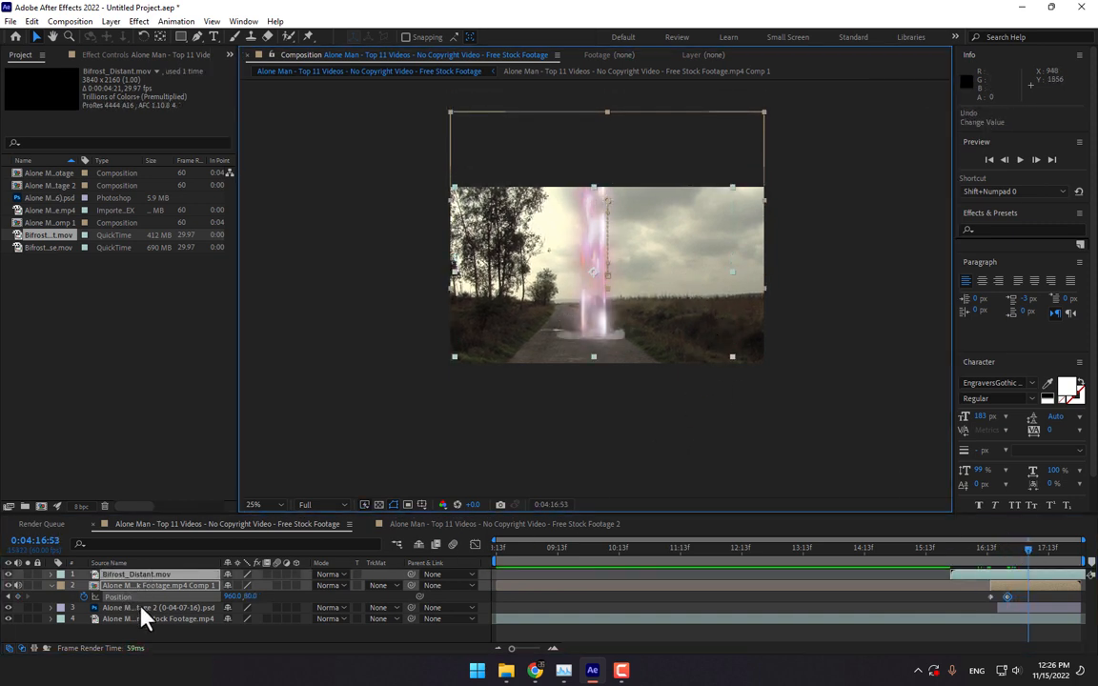
pyautogui.click(190, 586)
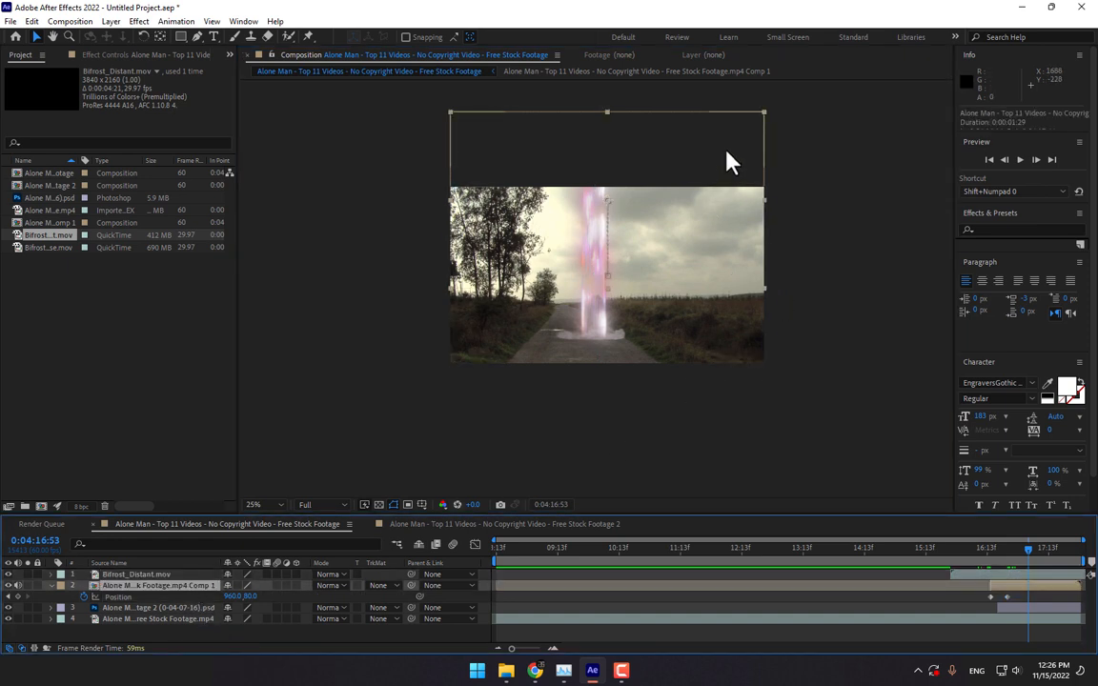
pyautogui.moveTo(726, 151); pyautogui.dragTo(728, 75)
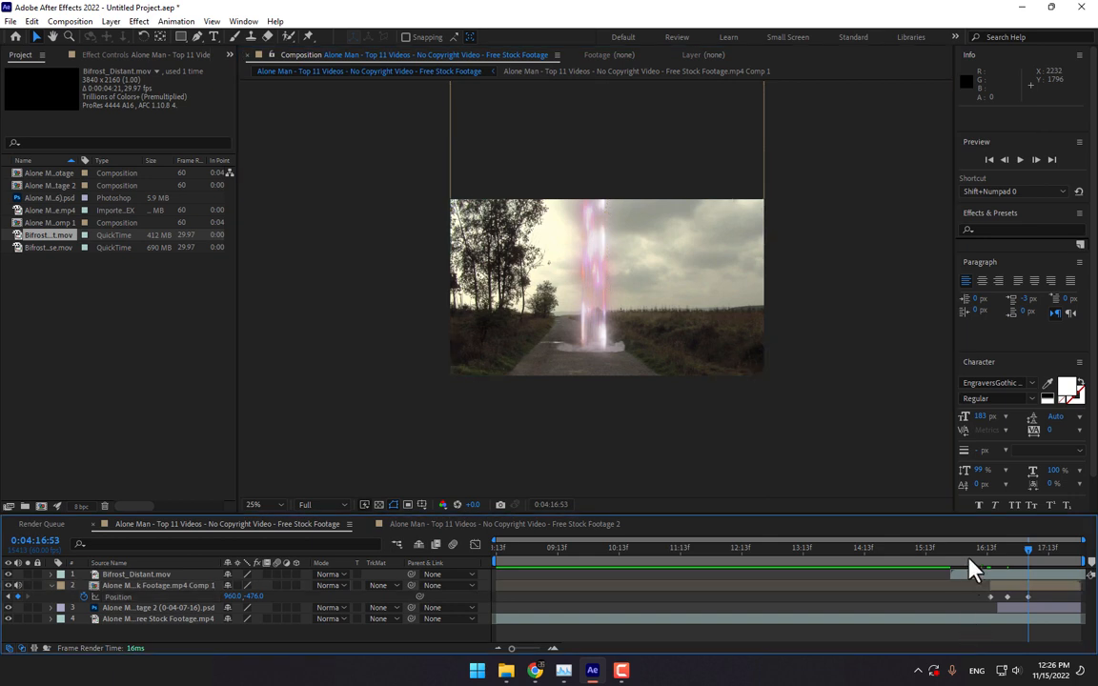
pyautogui.moveTo(968, 569); pyautogui.dragTo(1029, 567)
pyautogui.moveTo(1022, 552); pyautogui.dragTo(1025, 563)
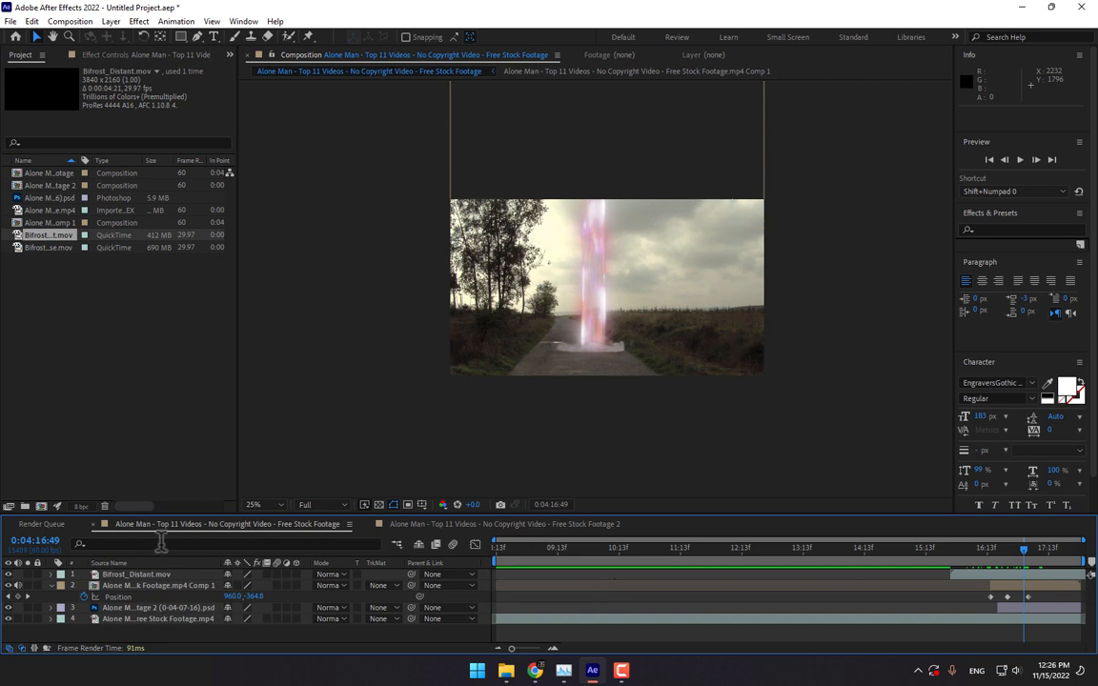
# - Apply the Linear Wipe effect to the Bifrost_Distant beam layer
pyautogui.click(129, 575)
pyautogui.click(1023, 229)
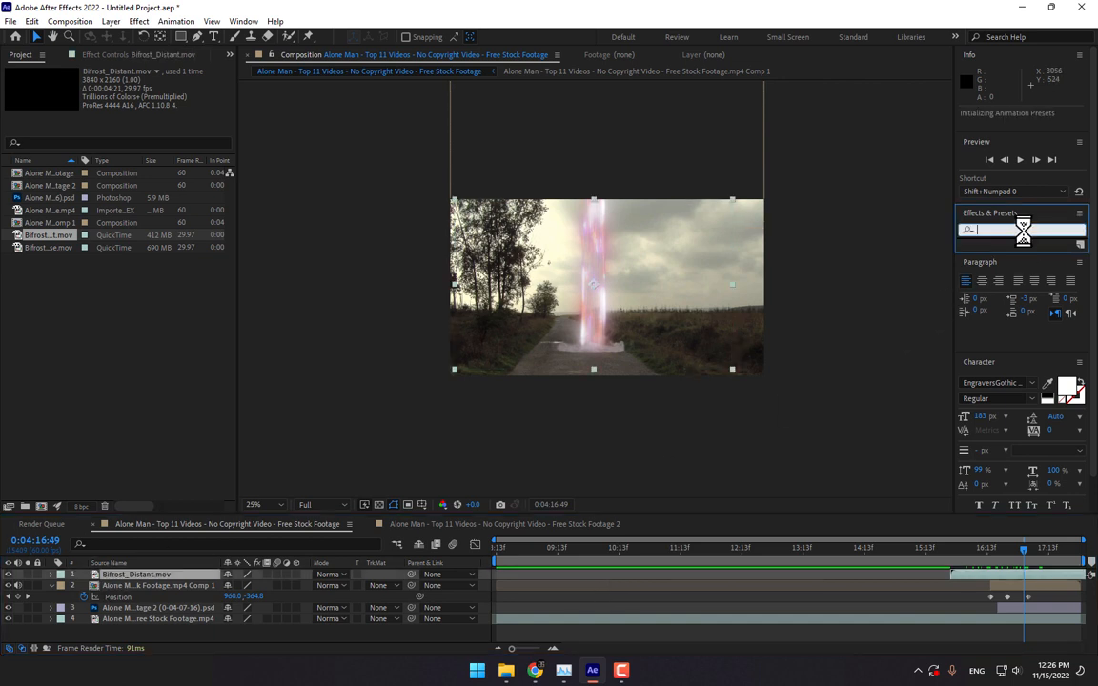
pyautogui.write('linear')
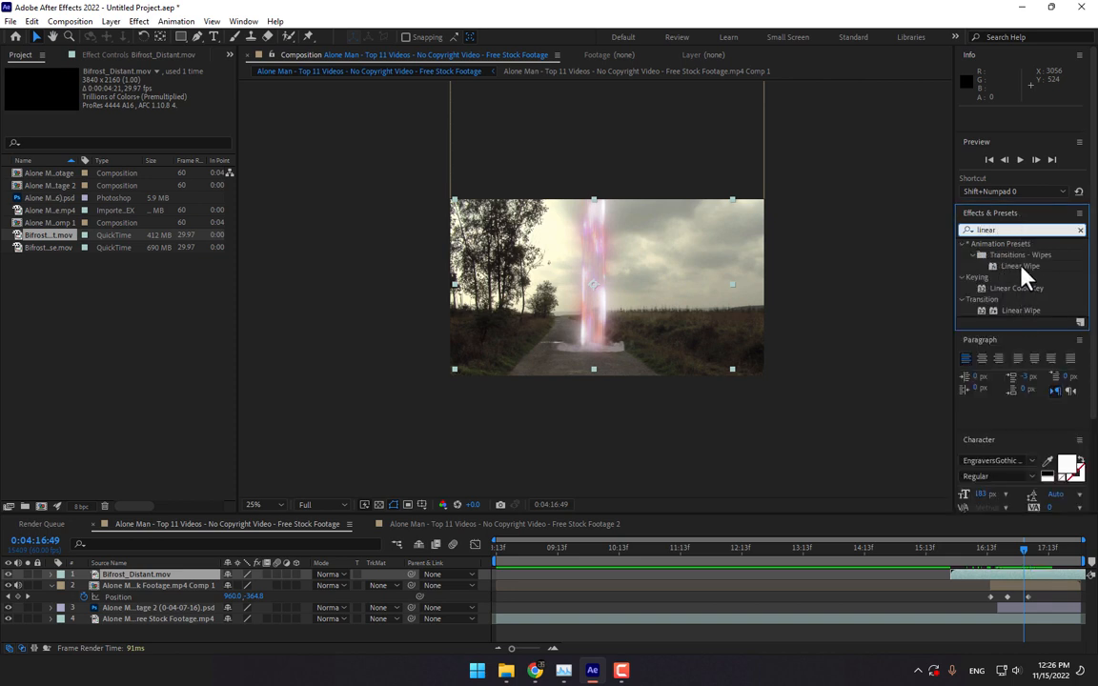
pyautogui.moveTo(1020, 310); pyautogui.dragTo(669, 323)
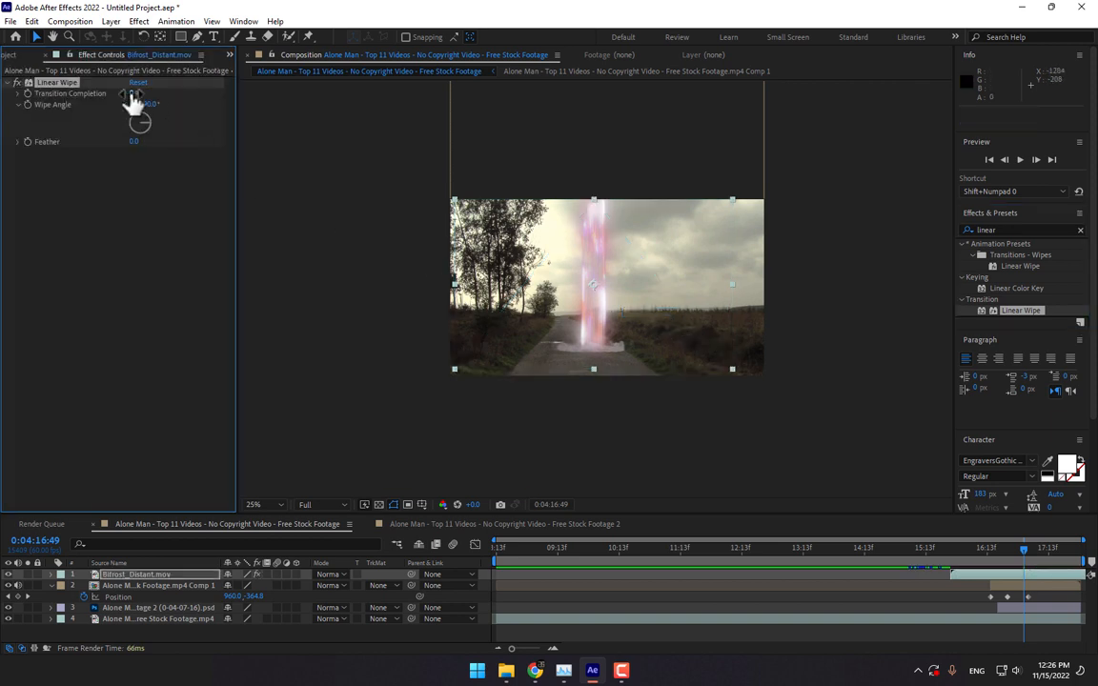
# - Try Linear Wipe angles of 180° and 0° and a partial 34% completion
pyautogui.moveTo(140, 105); pyautogui.dragTo(214, 105)
pyautogui.click(150, 104)
pyautogui.write('180')
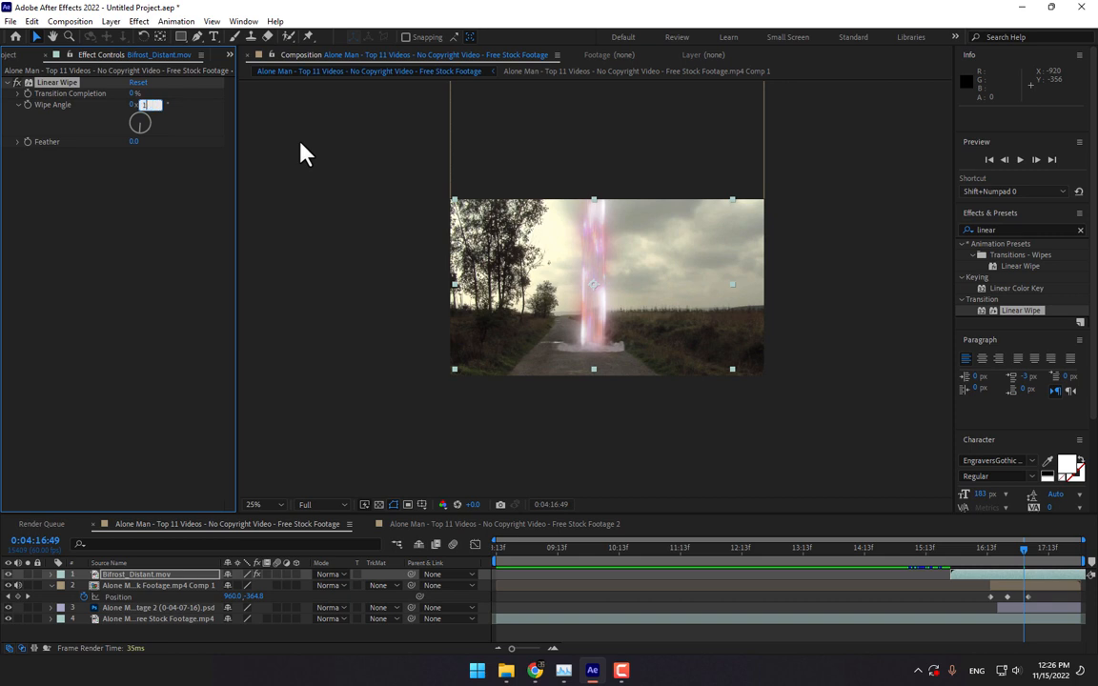
pyautogui.press('Return')
pyautogui.moveTo(139, 92); pyautogui.dragTo(155, 92)
pyautogui.click(153, 104)
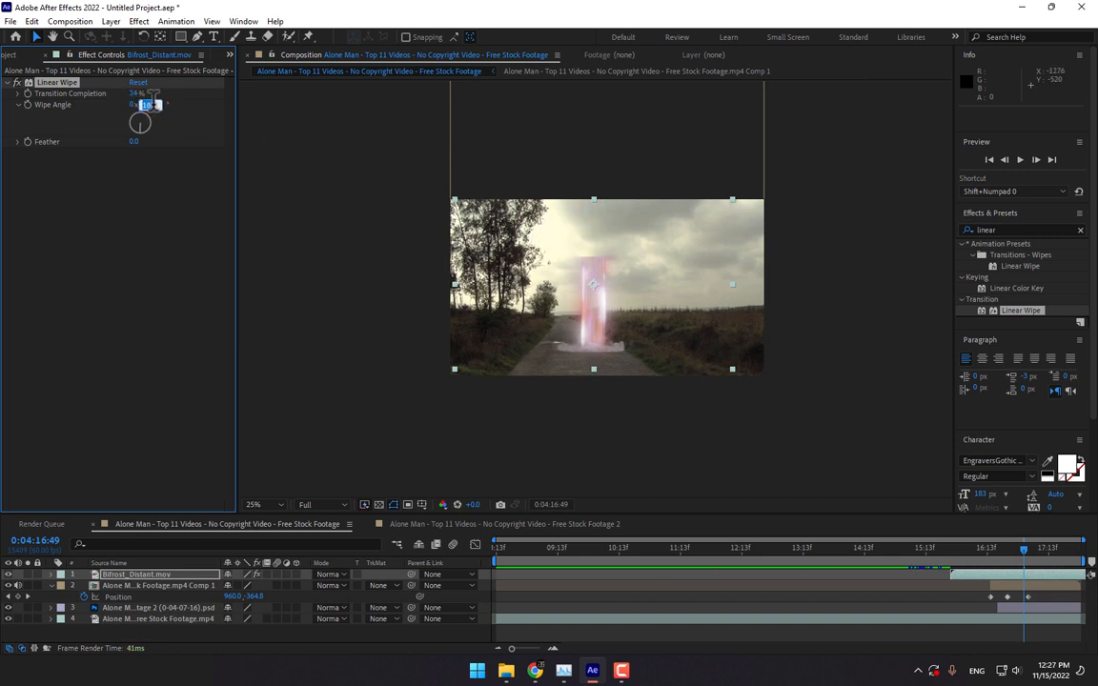
pyautogui.write('0')
pyautogui.press('Return')
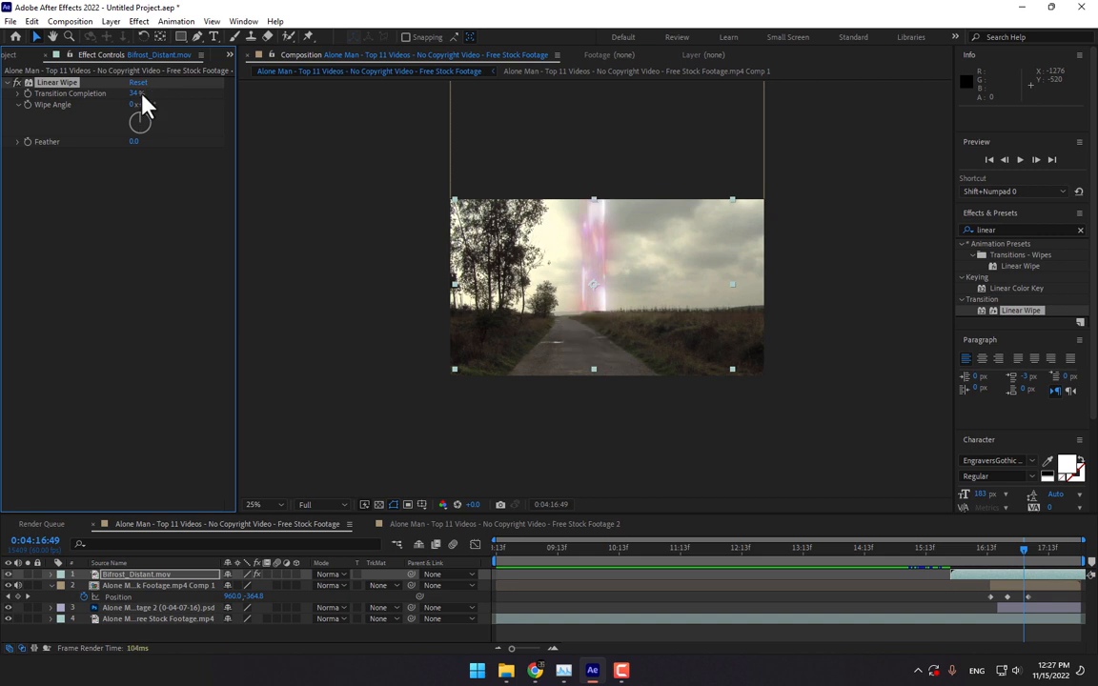
# - Set the wipe feather to 216 and adjust the completion and angle values
pyautogui.moveTo(133, 141); pyautogui.dragTo(276, 144)
pyautogui.moveTo(132, 93)
pyautogui.mouseDown()
pyautogui.moveTo(107, 97)
pyautogui.moveTo(117, 99)
pyautogui.mouseUp()
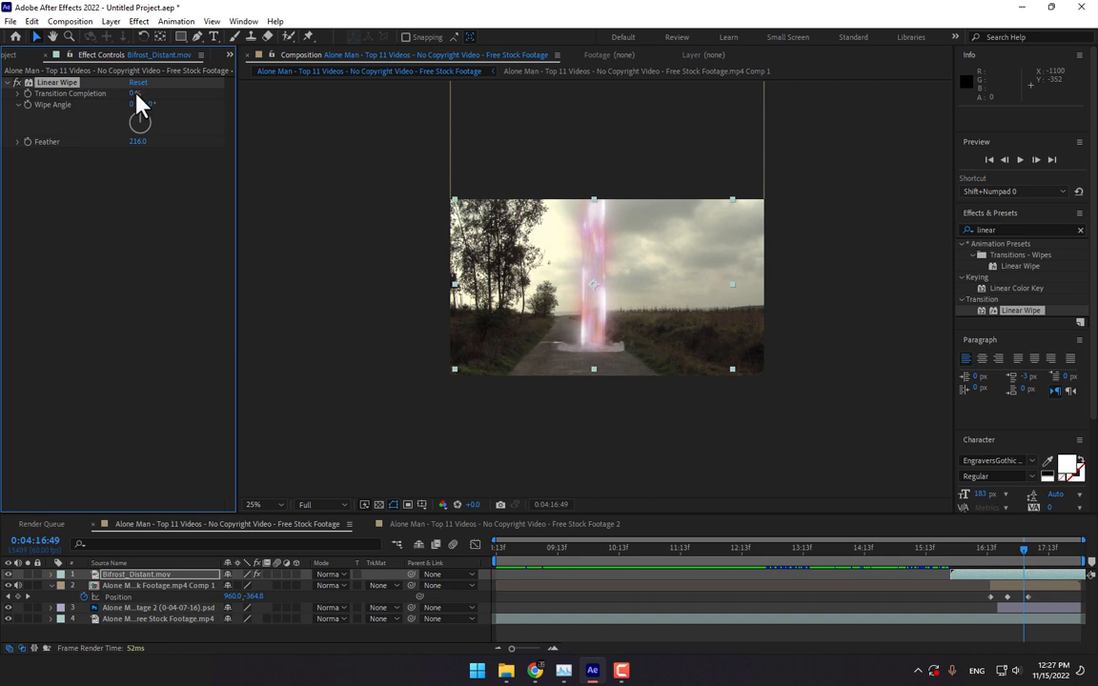
pyautogui.click(134, 94)
pyautogui.write('100')
pyautogui.press('Return')
pyautogui.moveTo(133, 94); pyautogui.dragTo(99, 100)
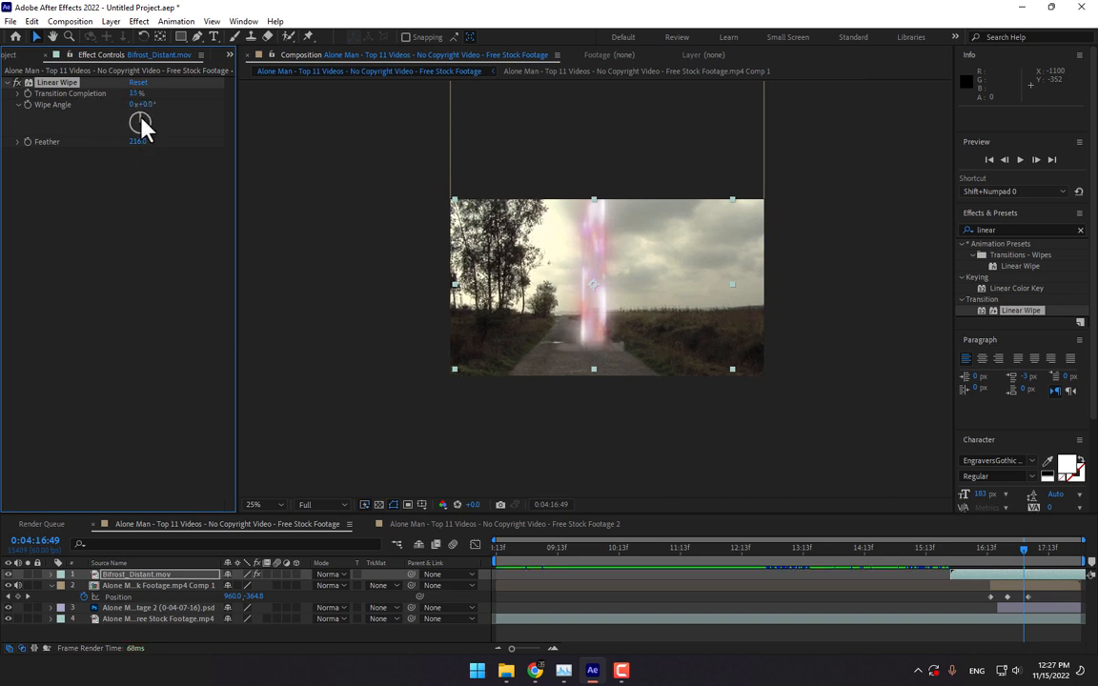
pyautogui.moveTo(141, 124); pyautogui.dragTo(141, 149)
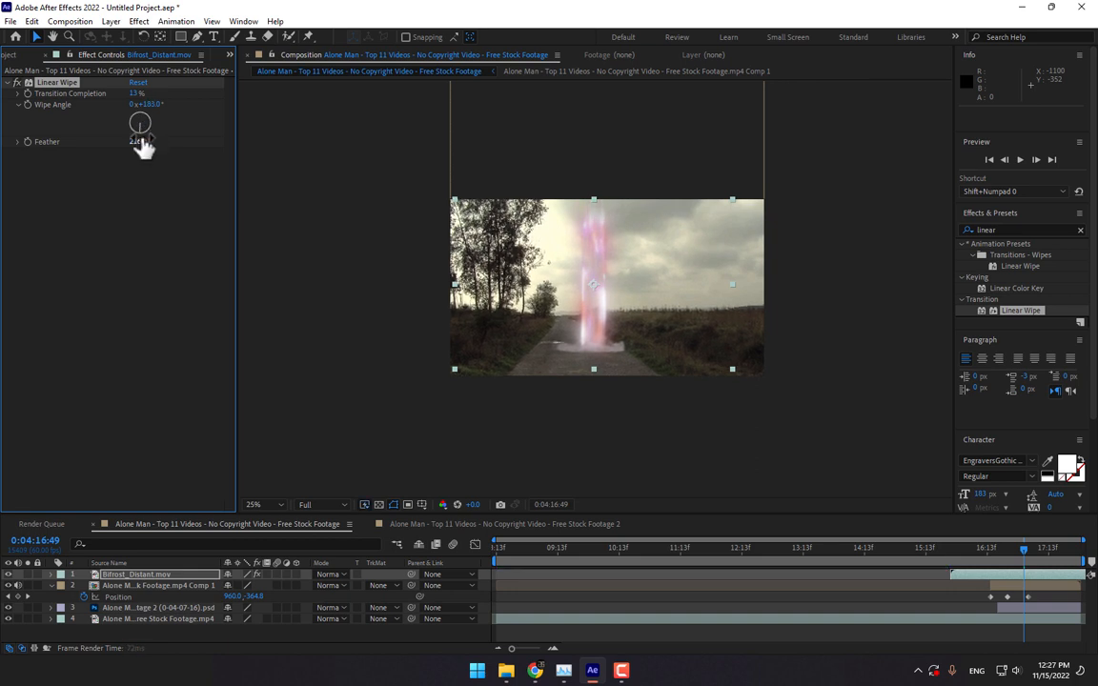
pyautogui.click(148, 104)
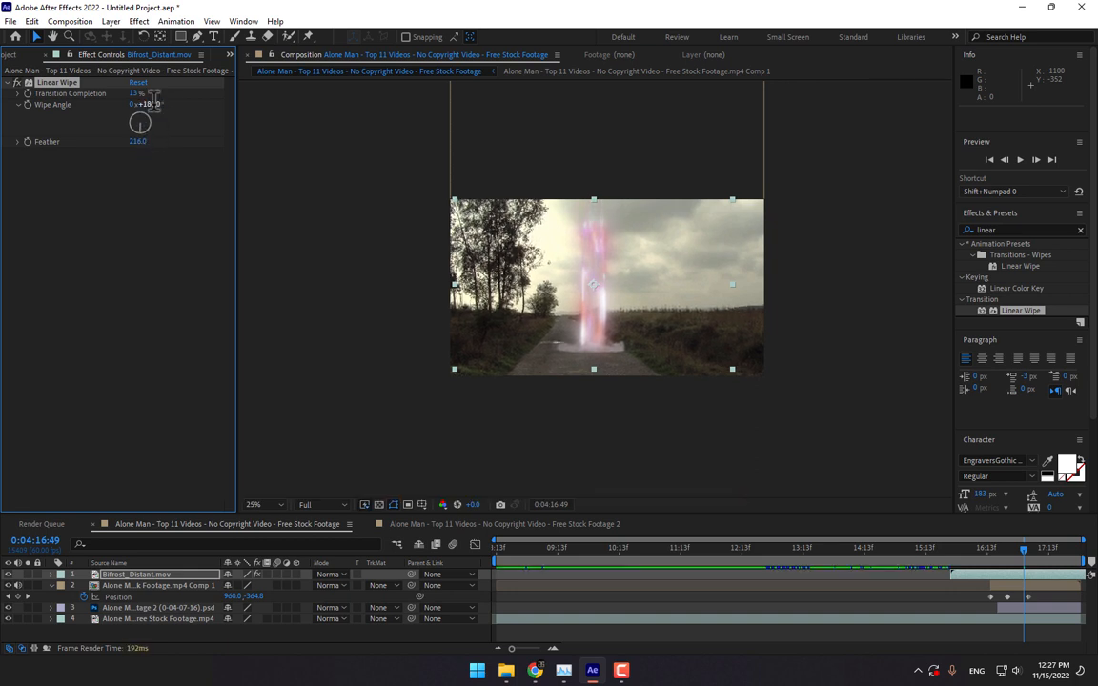
pyautogui.moveTo(134, 93)
pyautogui.mouseDown()
pyautogui.moveTo(181, 94)
pyautogui.moveTo(121, 95)
pyautogui.mouseUp()
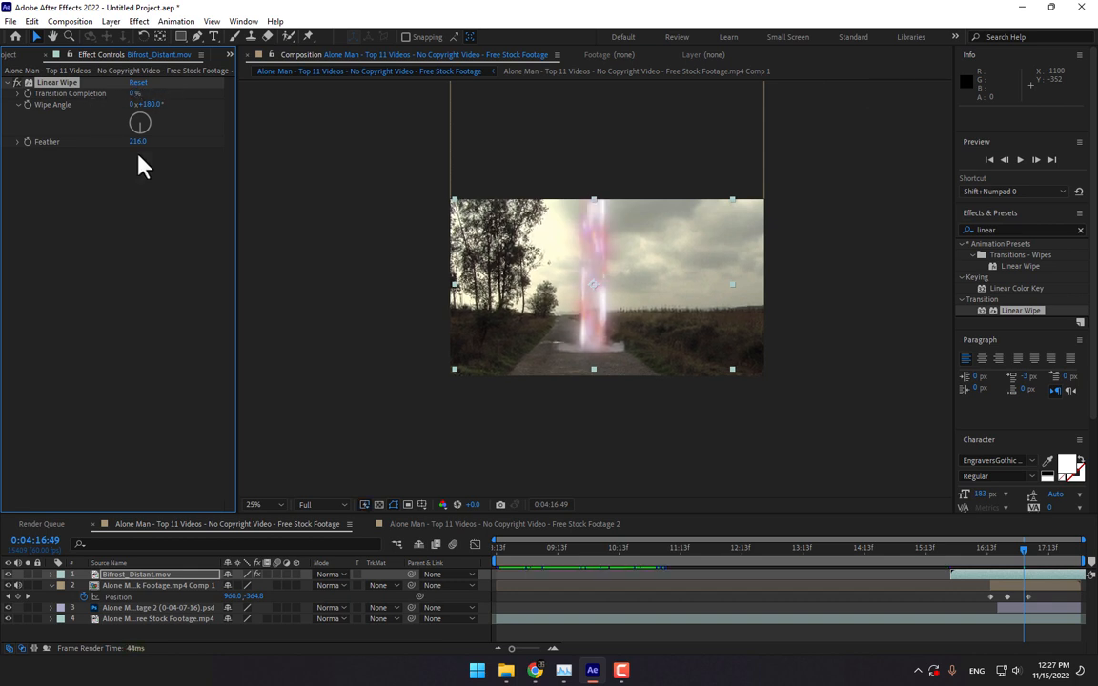
# - Keyframe Transition Completion, raise it to about 86% later, and check the result near the clip's end
pyautogui.click(1022, 552)
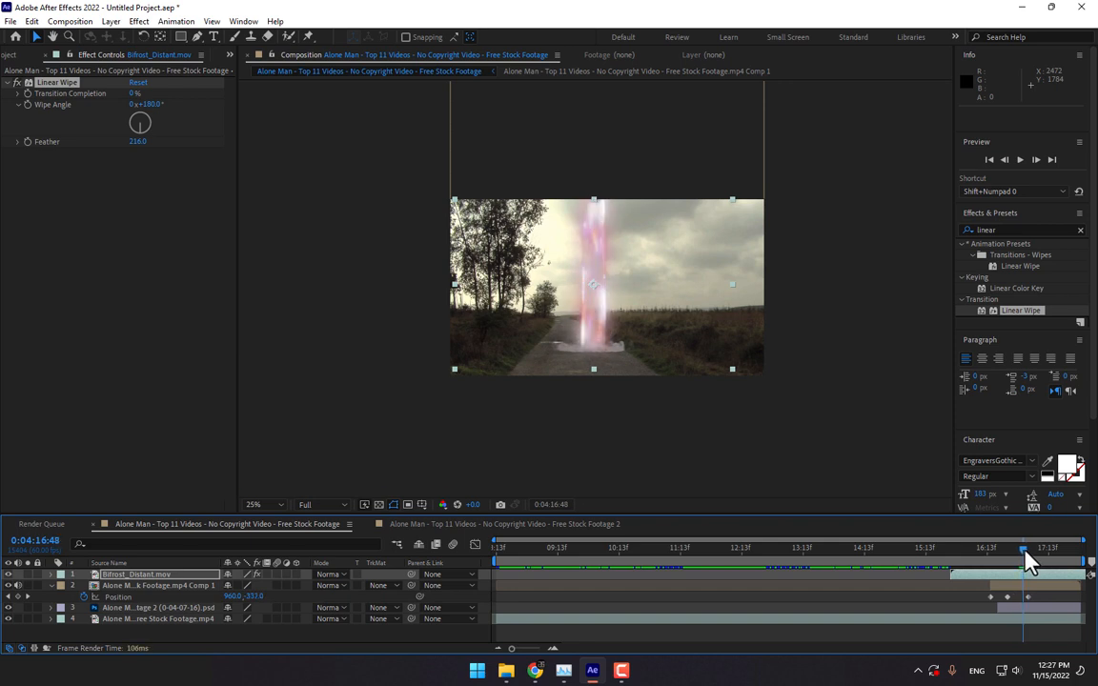
pyautogui.click(28, 93)
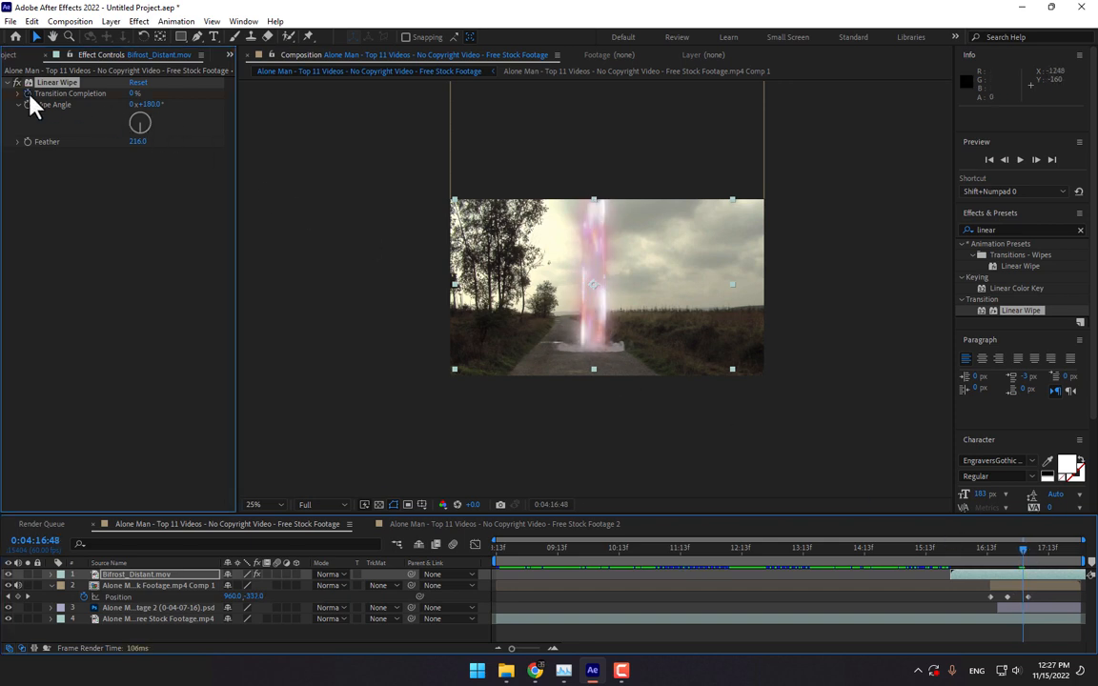
pyautogui.moveTo(1022, 551); pyautogui.dragTo(1039, 550)
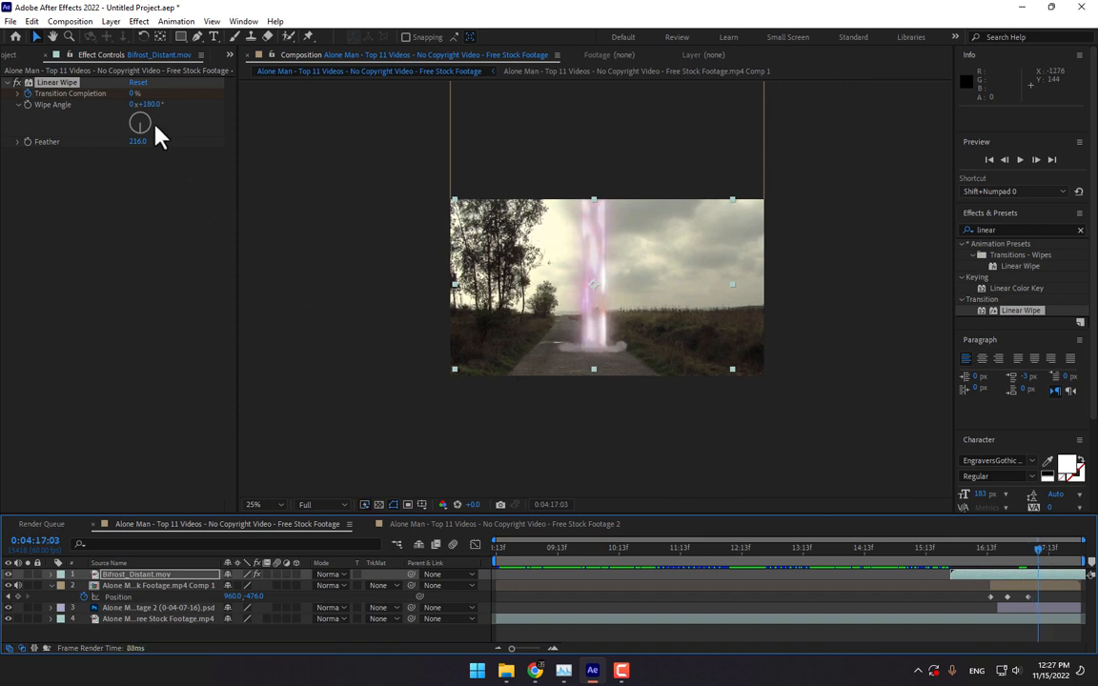
pyautogui.moveTo(138, 93); pyautogui.dragTo(188, 92)
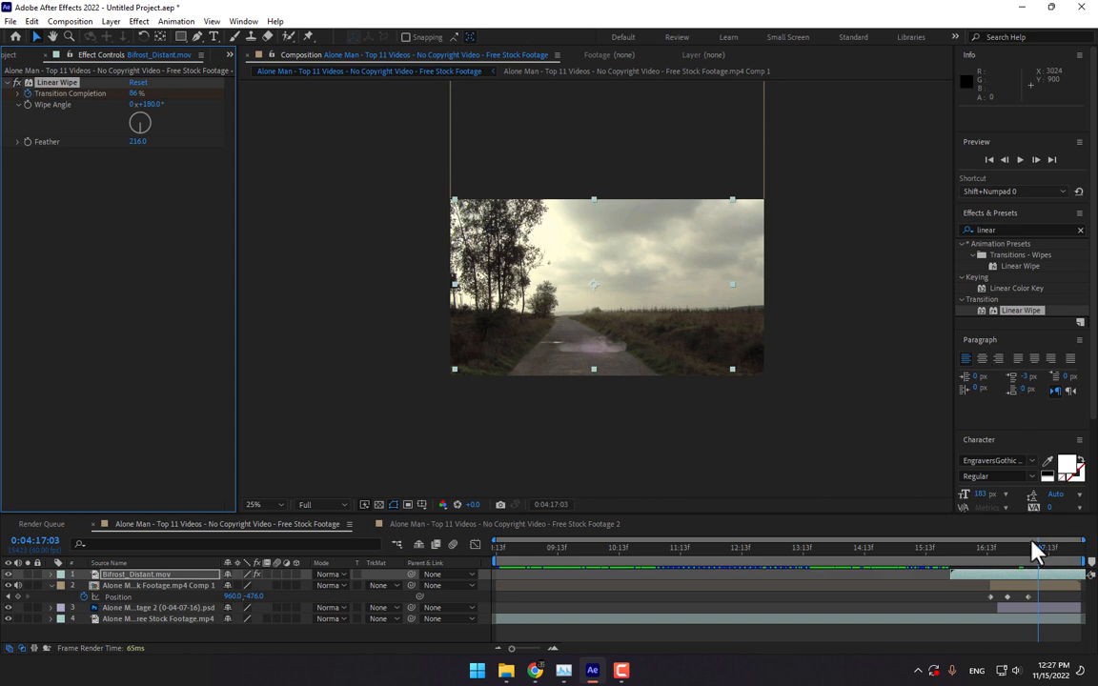
pyautogui.moveTo(1040, 548); pyautogui.dragTo(1055, 549)
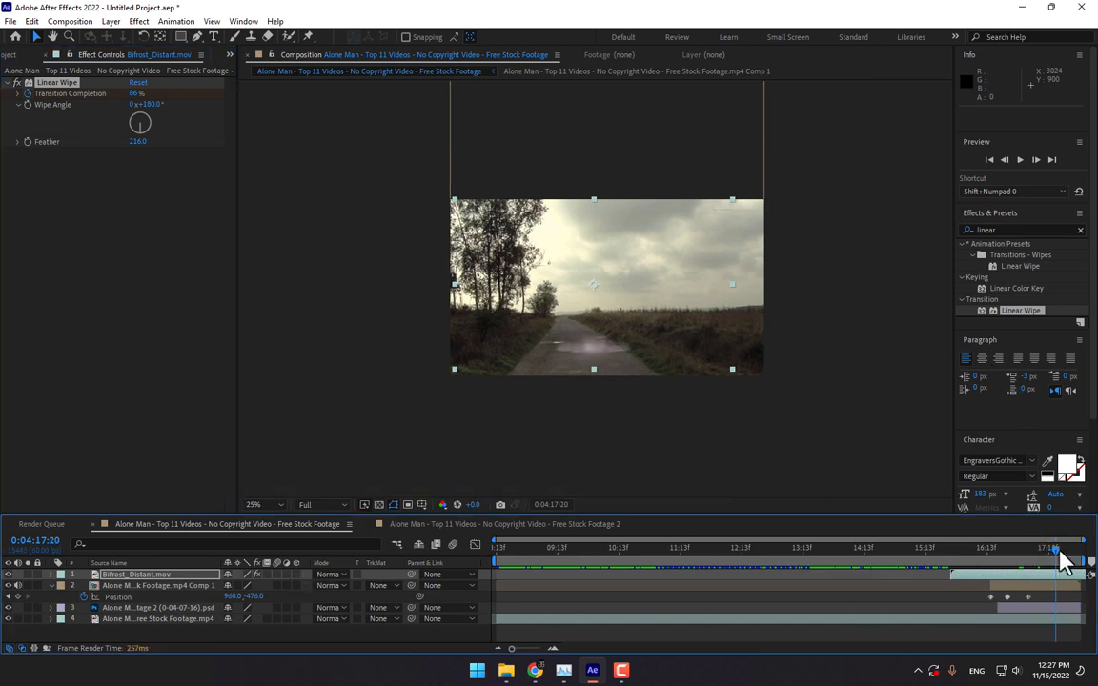
pyautogui.moveTo(1059, 557)
pyautogui.mouseDown()
pyautogui.moveTo(1029, 556)
pyautogui.moveTo(1044, 555)
pyautogui.mouseUp()
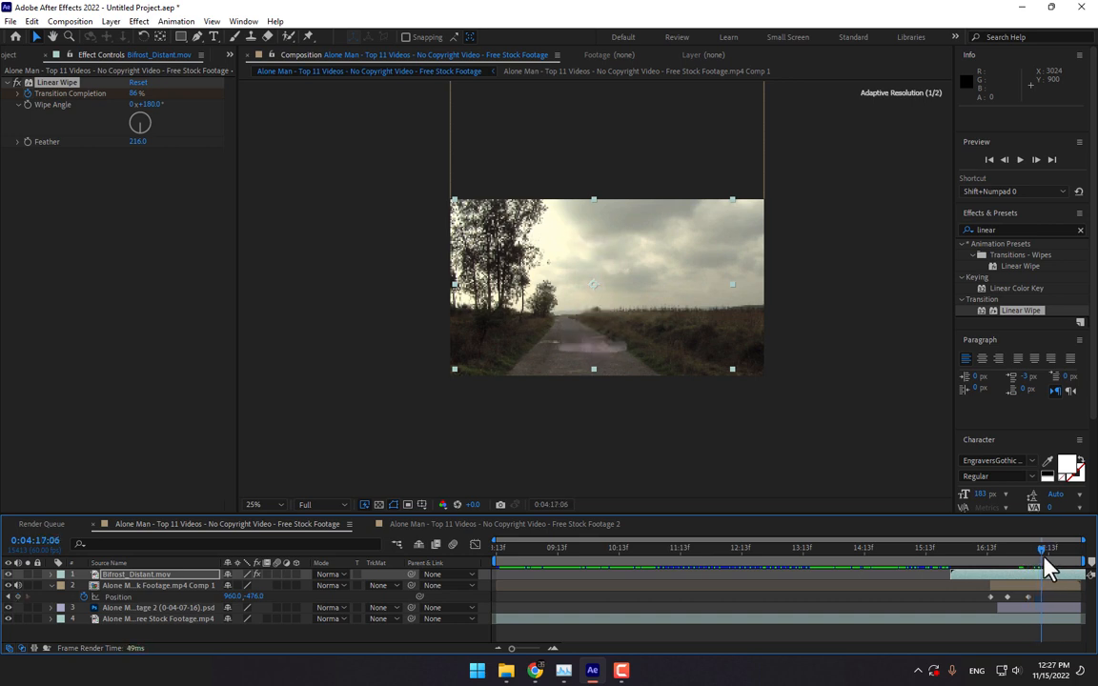
# - Keyframe the portal layer's opacity to fade from 100% to 0% at the end of its clip
pyautogui.hotkey('alt', 'shift', 't')
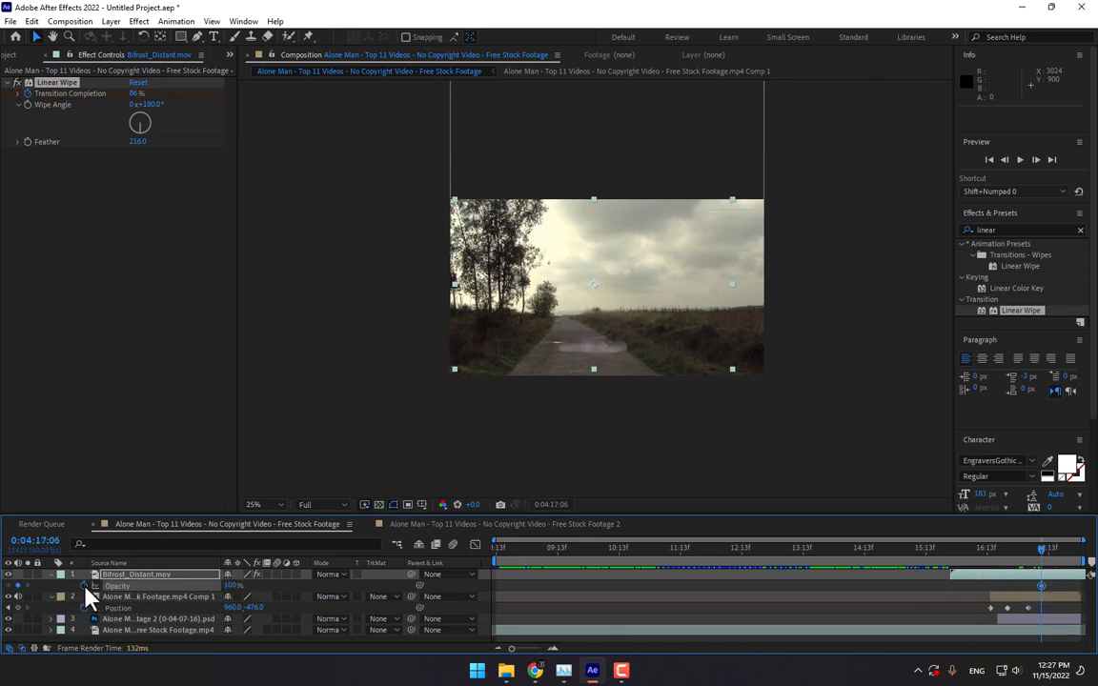
pyautogui.moveTo(1073, 564); pyautogui.dragTo(1058, 558)
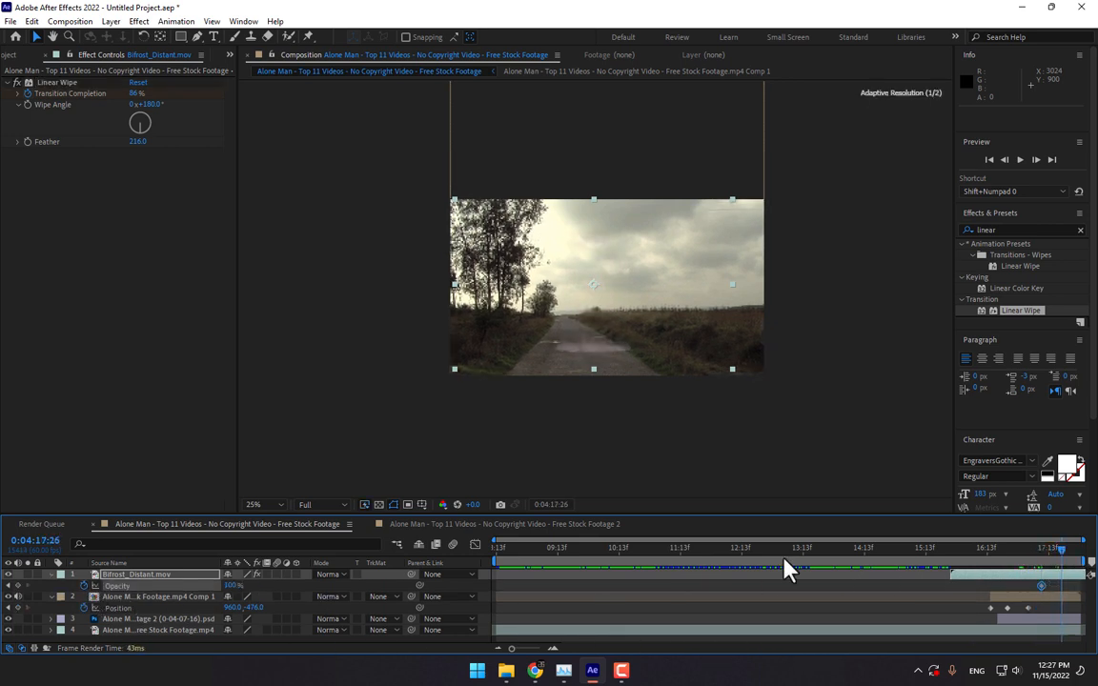
pyautogui.moveTo(231, 585); pyautogui.dragTo(138, 617)
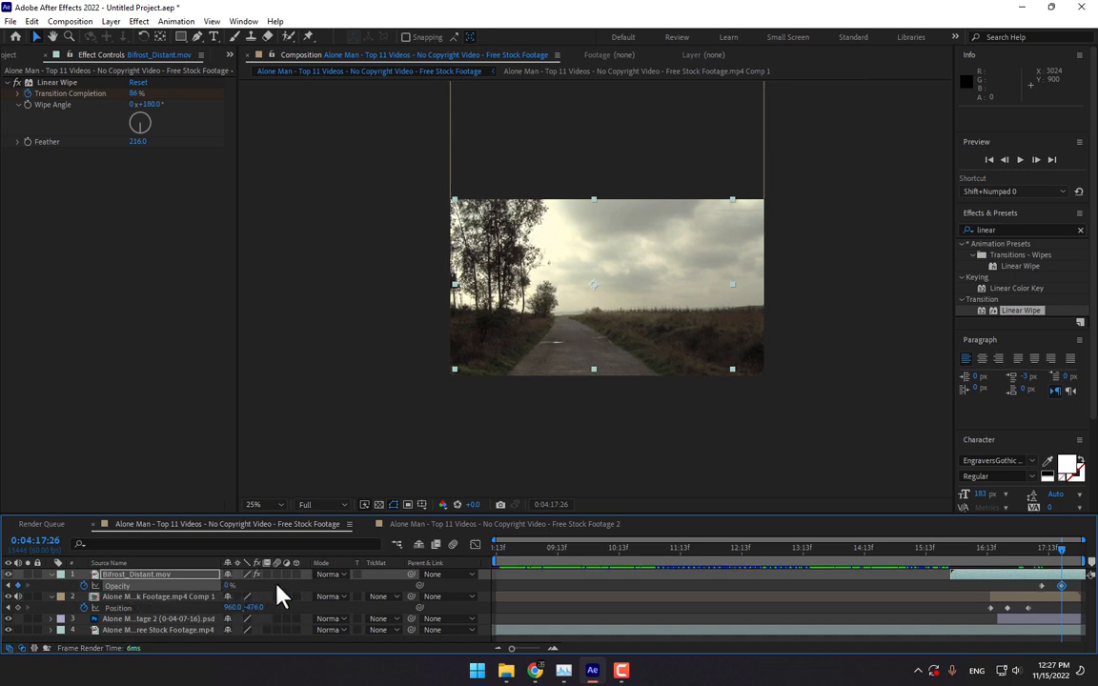
pyautogui.click(537, 577)
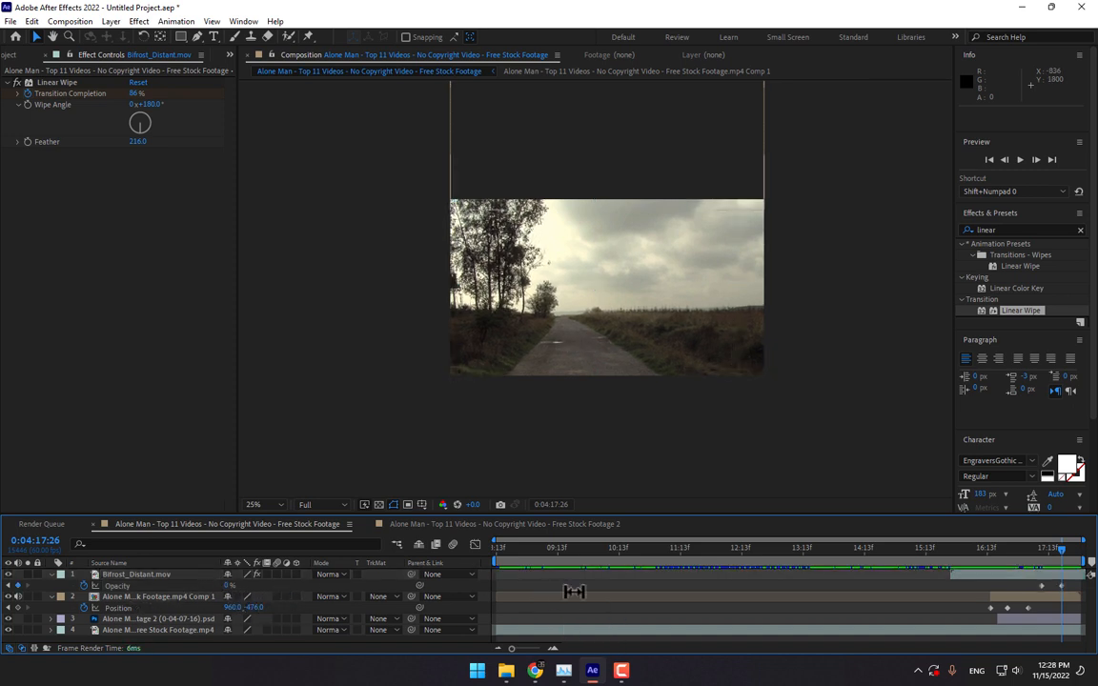
# - Set the viewer magnification to Fit and return to the composition's start
pyautogui.click(256, 505)
pyautogui.click(275, 289)
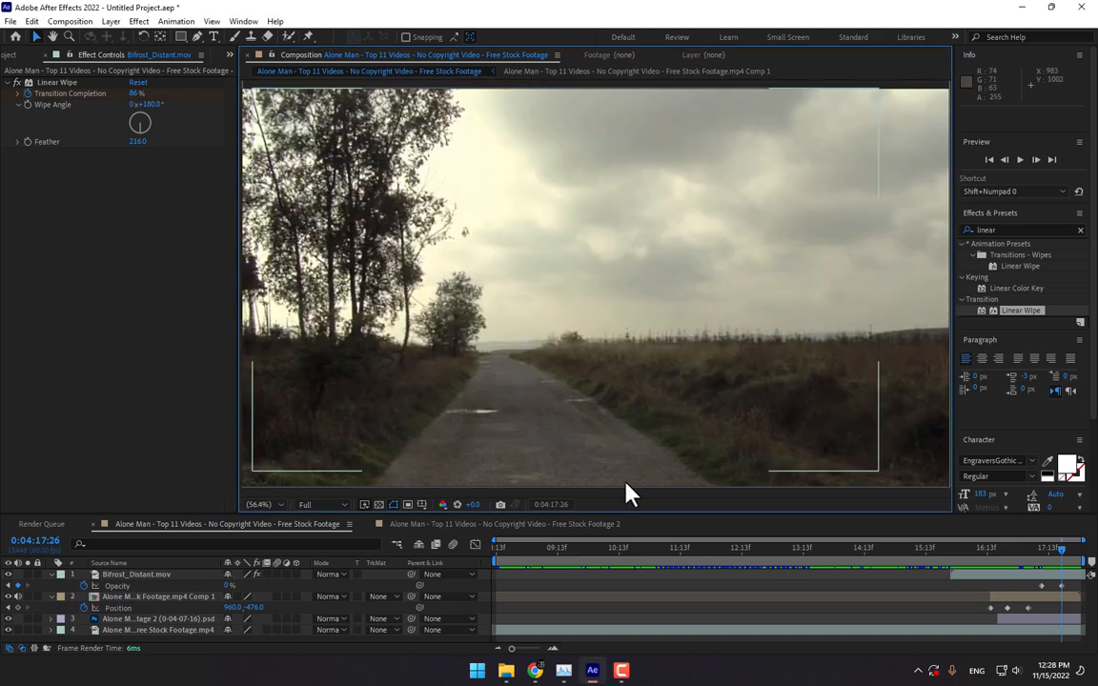
pyautogui.press('Home')
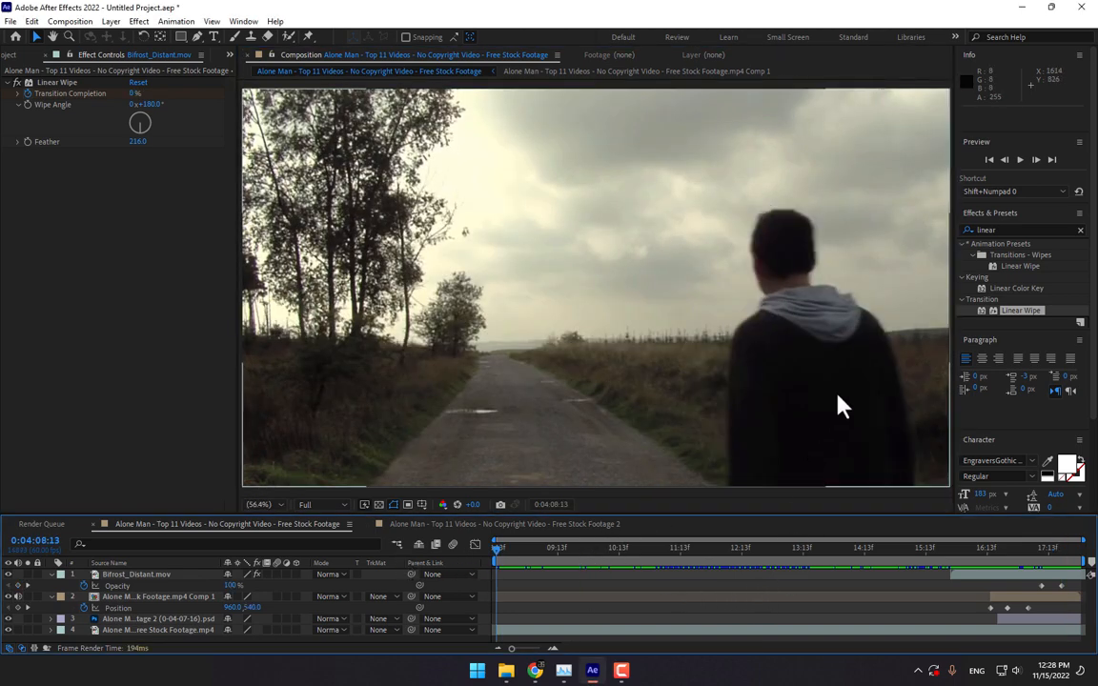
pyautogui.scroll(1, 836, 404)
pyautogui.scroll(-2, 835, 404)
pyautogui.click(1023, 159)
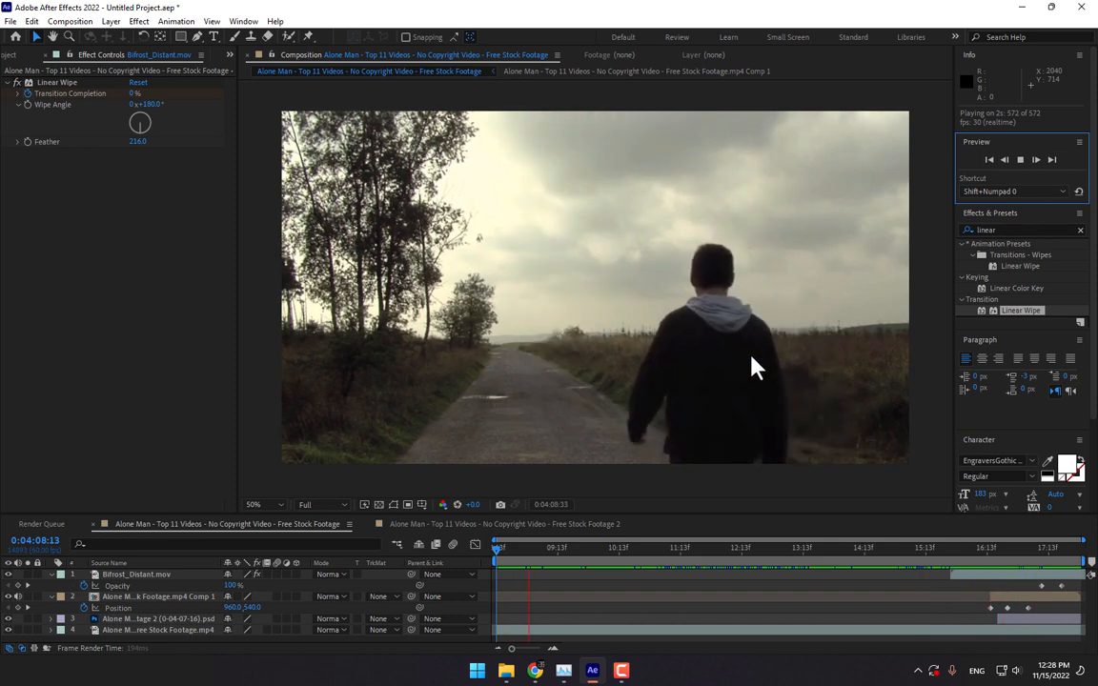
pyautogui.moveTo(703, 515); pyautogui.dragTo(703, 547)
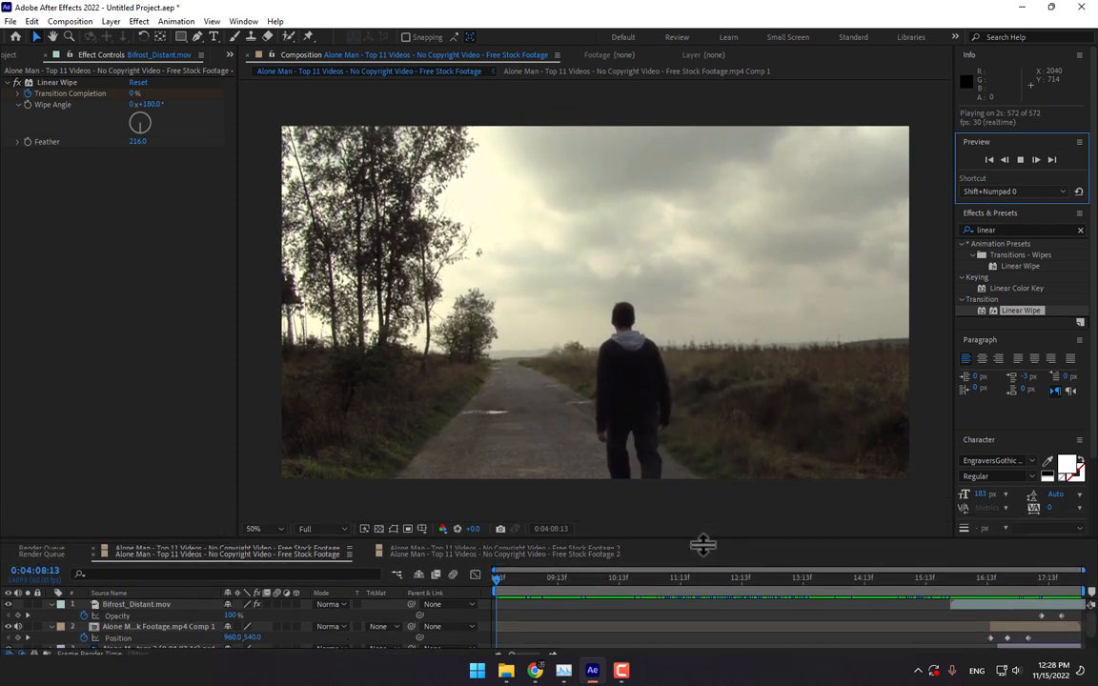
pyautogui.moveTo(534, 587); pyautogui.dragTo(498, 600)
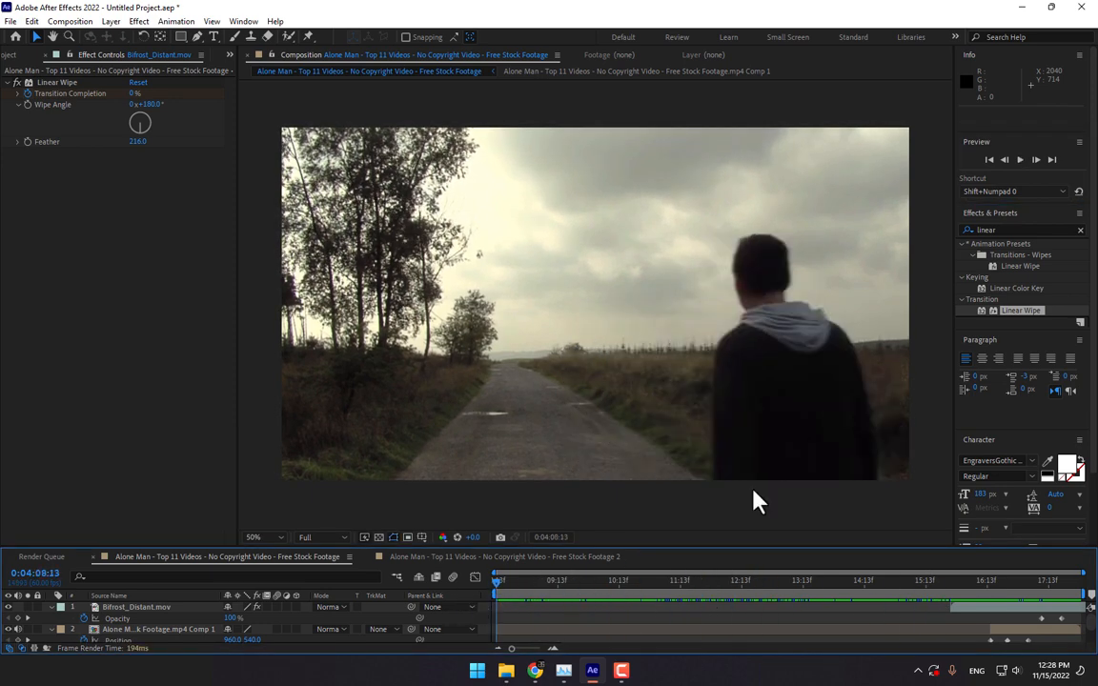
pyautogui.click(1019, 159)
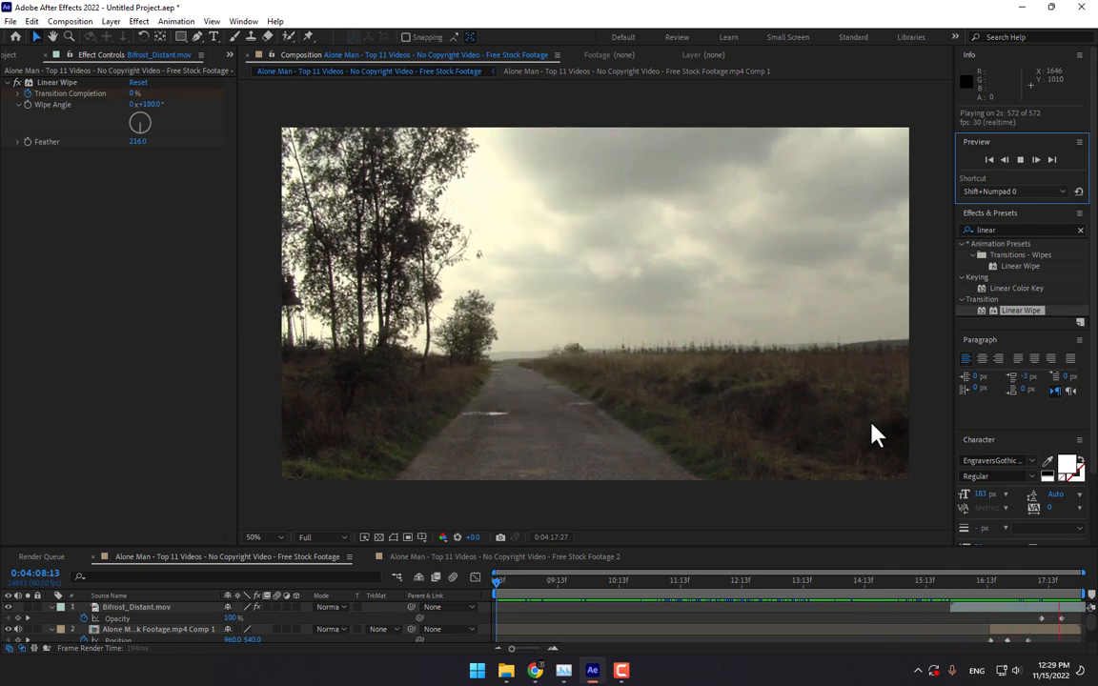
pyautogui.click(953, 582)
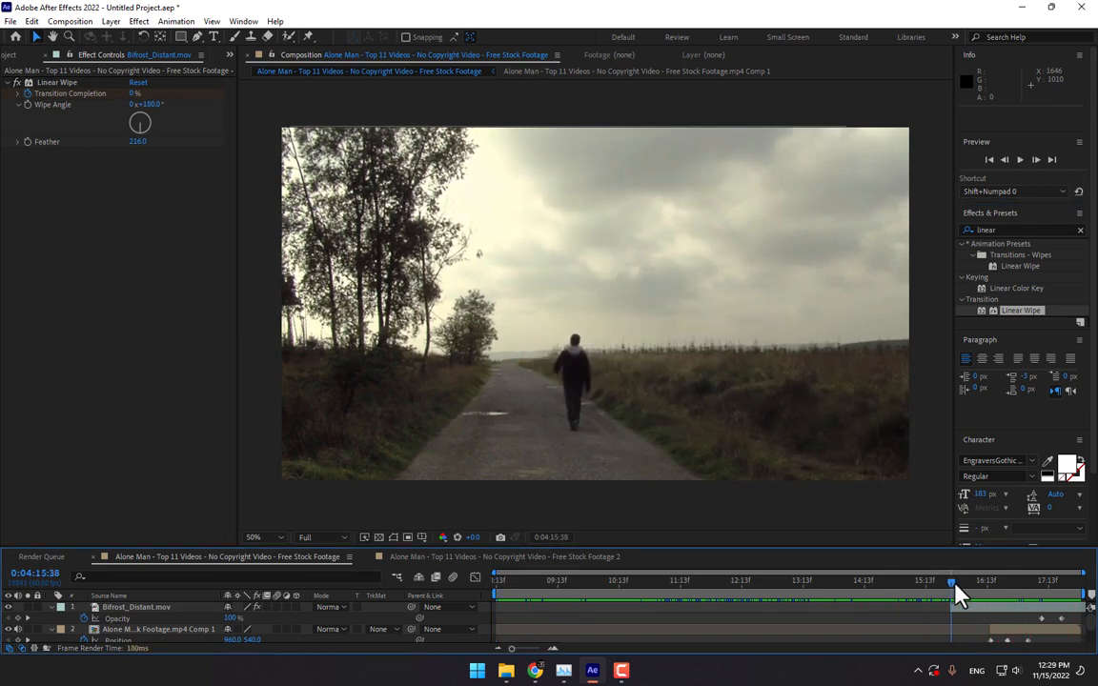
pyautogui.moveTo(955, 583); pyautogui.dragTo(1009, 590)
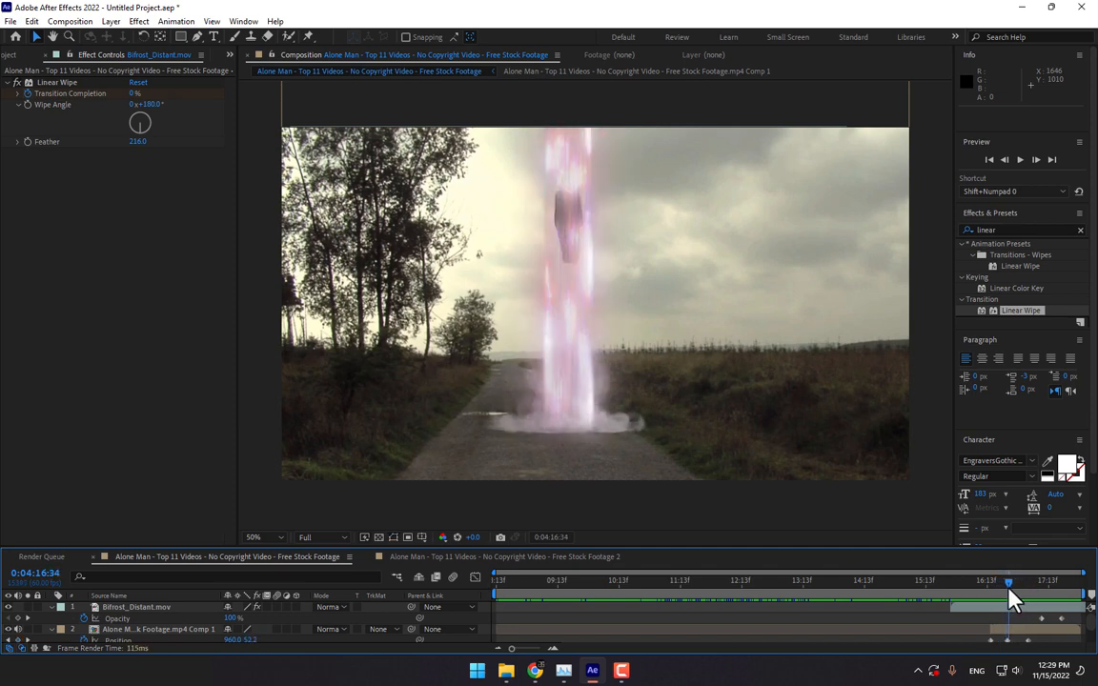
# - Enable motion blur on the walking-man layer and apply Effect > Time > Echo
pyautogui.click(276, 628)
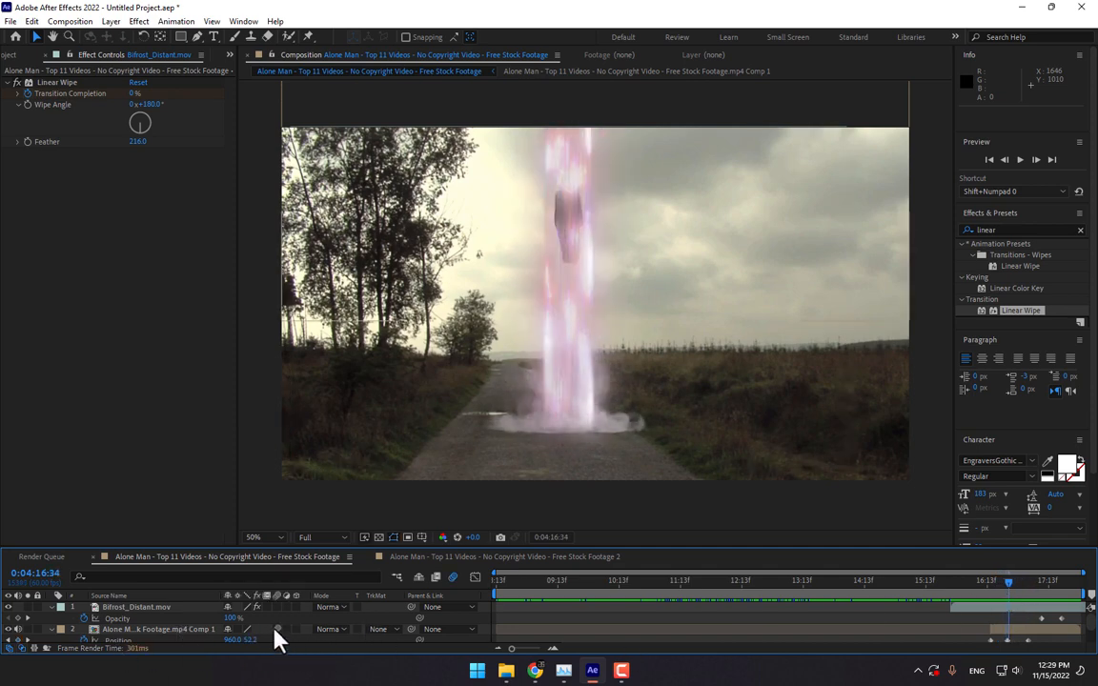
pyautogui.click(152, 630)
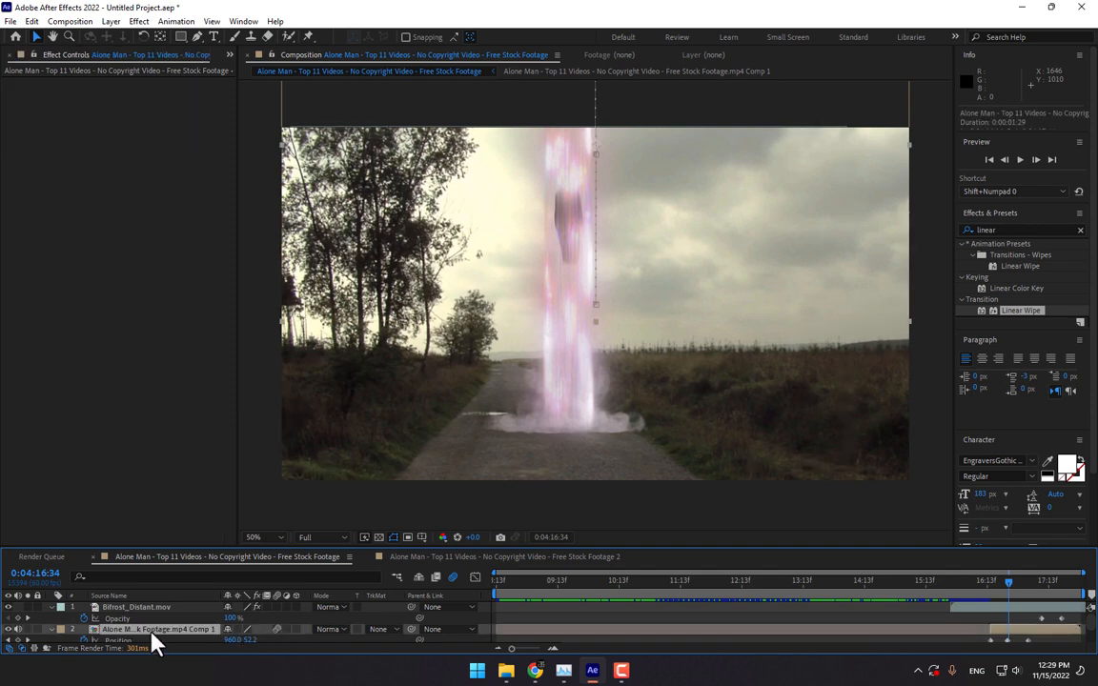
pyautogui.click(139, 21)
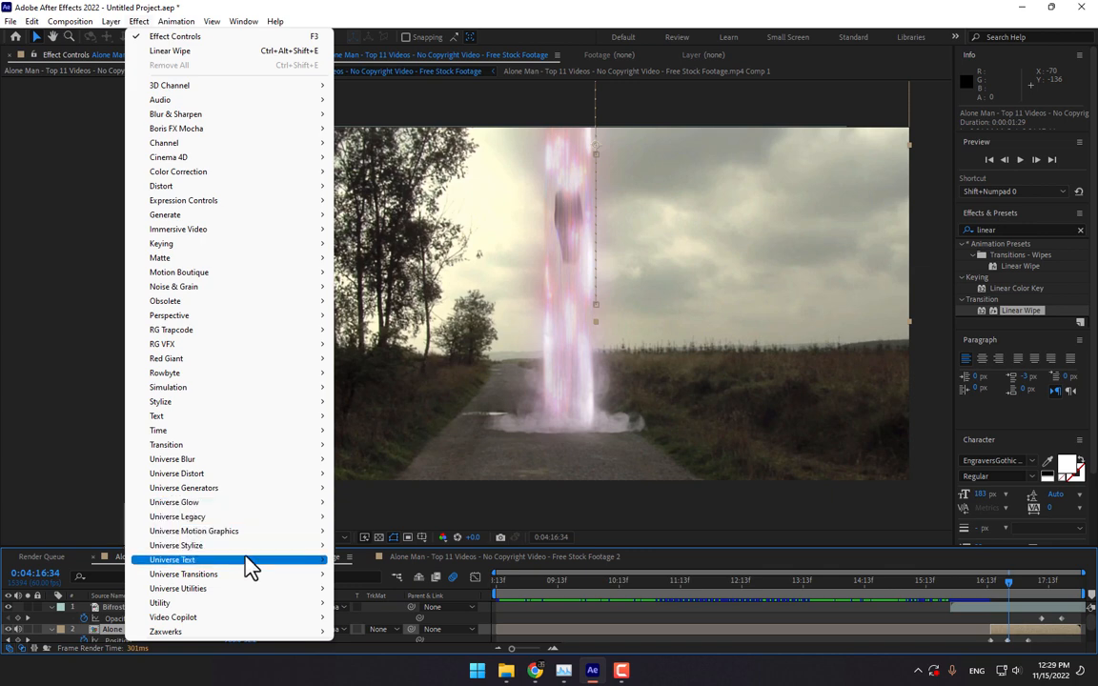
pyautogui.moveTo(250, 550)
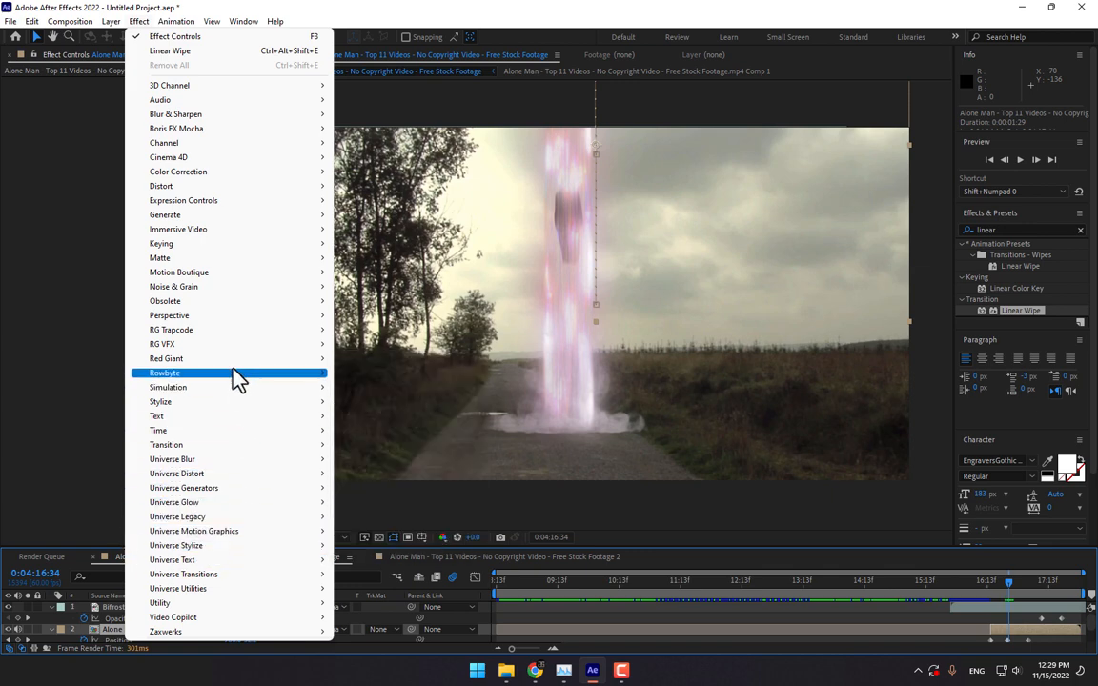
pyautogui.moveTo(219, 431)
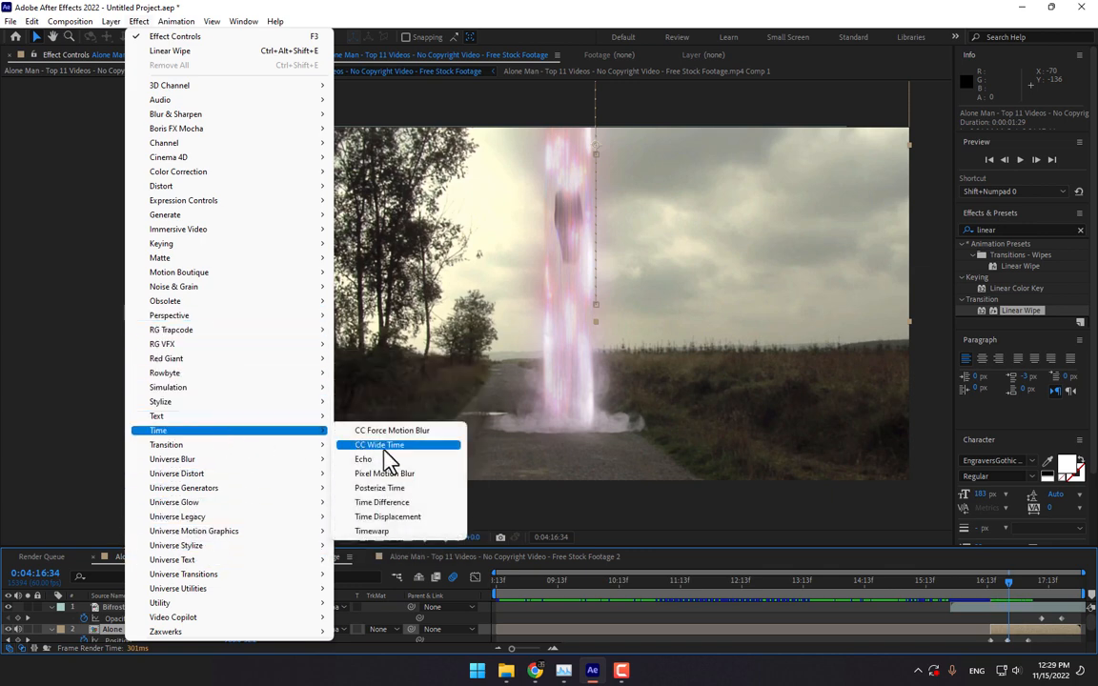
pyautogui.click(387, 463)
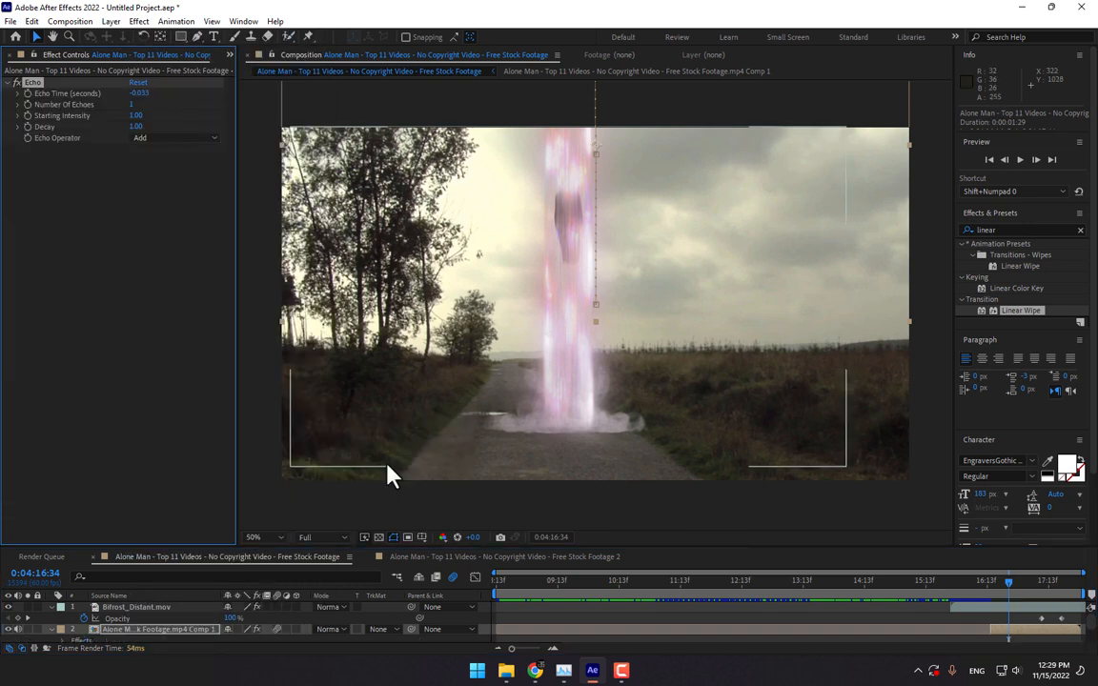
# - Set Echo Time 0.767, 17 echoes, starting intensity 0.30 and decay 0.75
pyautogui.moveTo(141, 95); pyautogui.dragTo(133, 94)
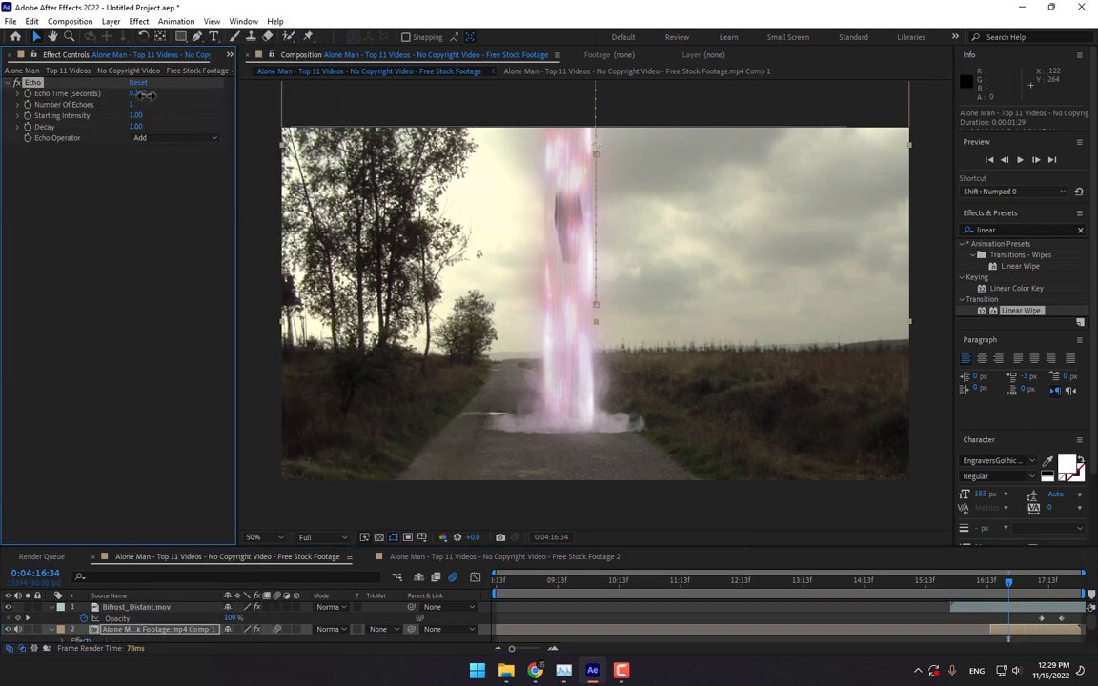
pyautogui.moveTo(151, 105); pyautogui.dragTo(118, 126)
pyautogui.click(926, 606)
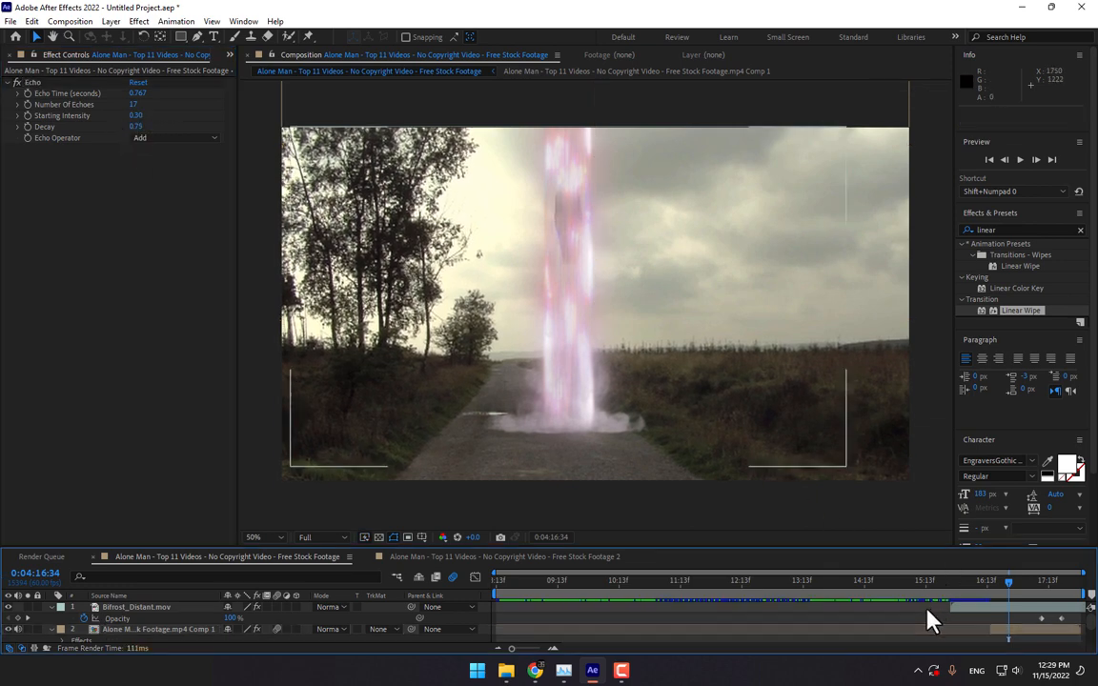
pyautogui.click(26, 629)
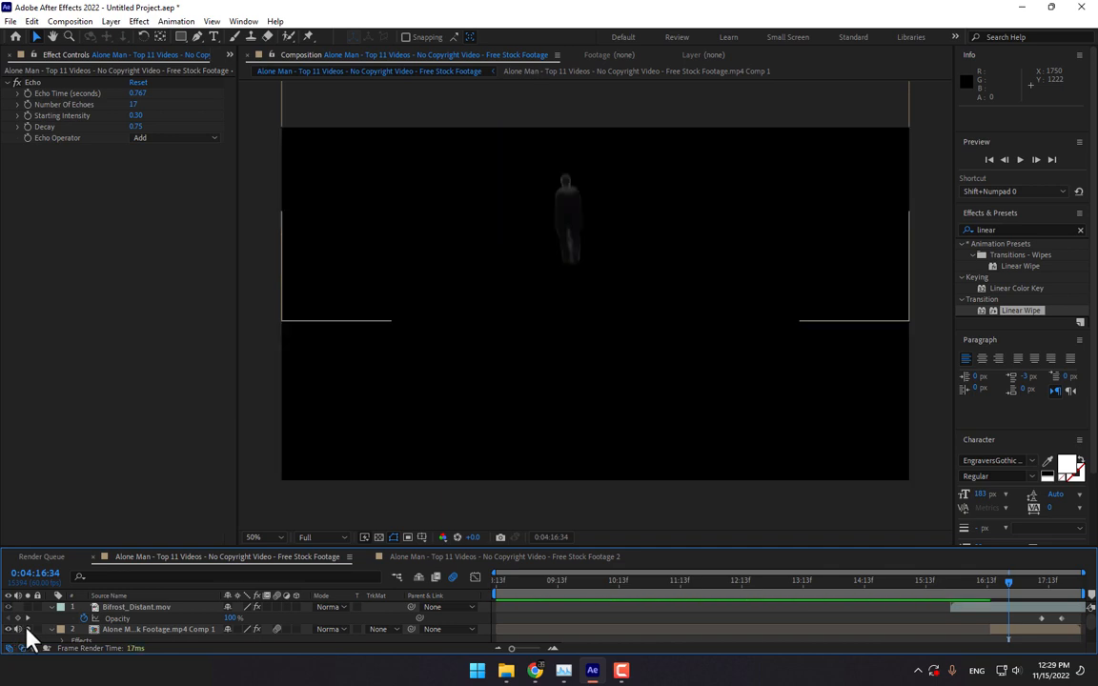
pyautogui.click(26, 629)
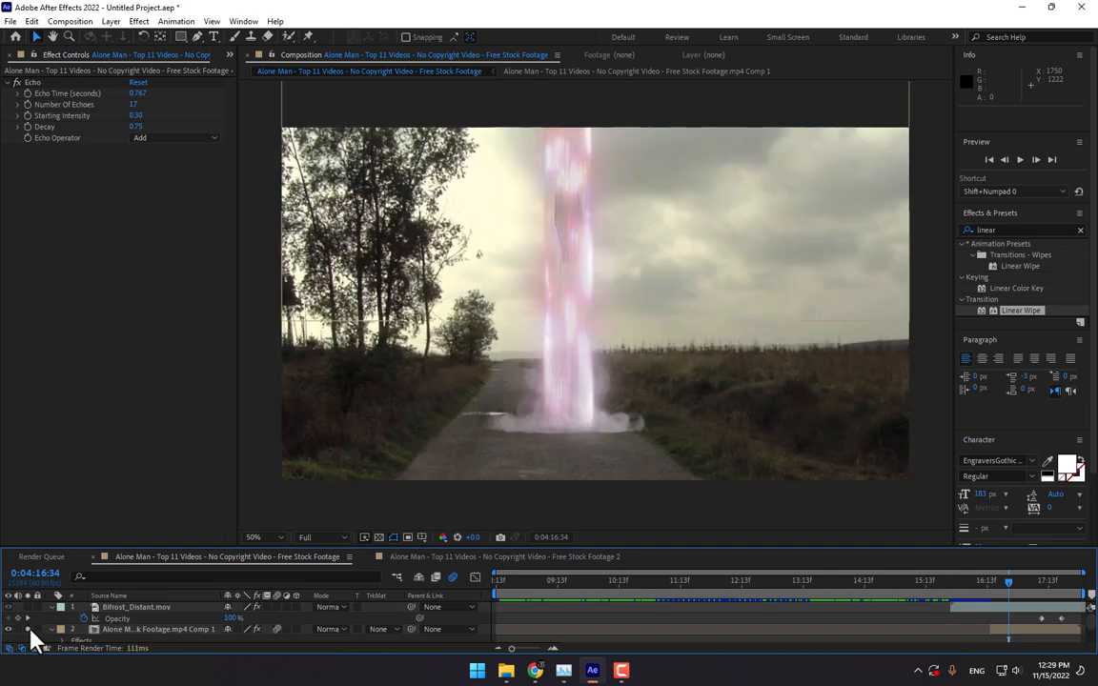
pyautogui.click(27, 629)
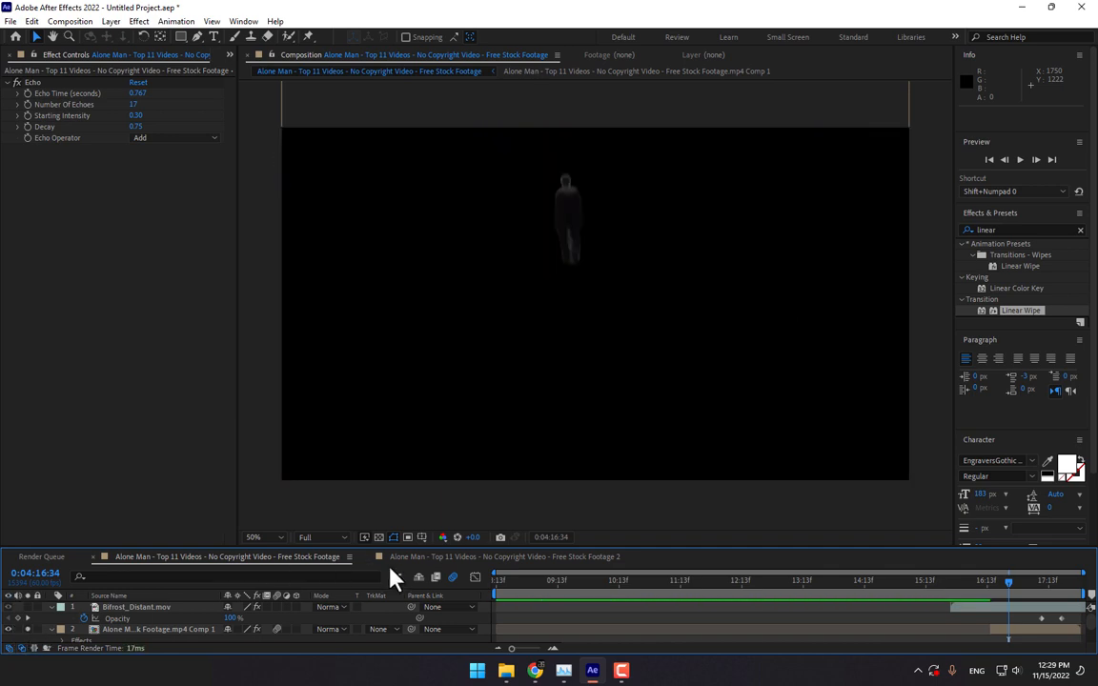
pyautogui.click(379, 537)
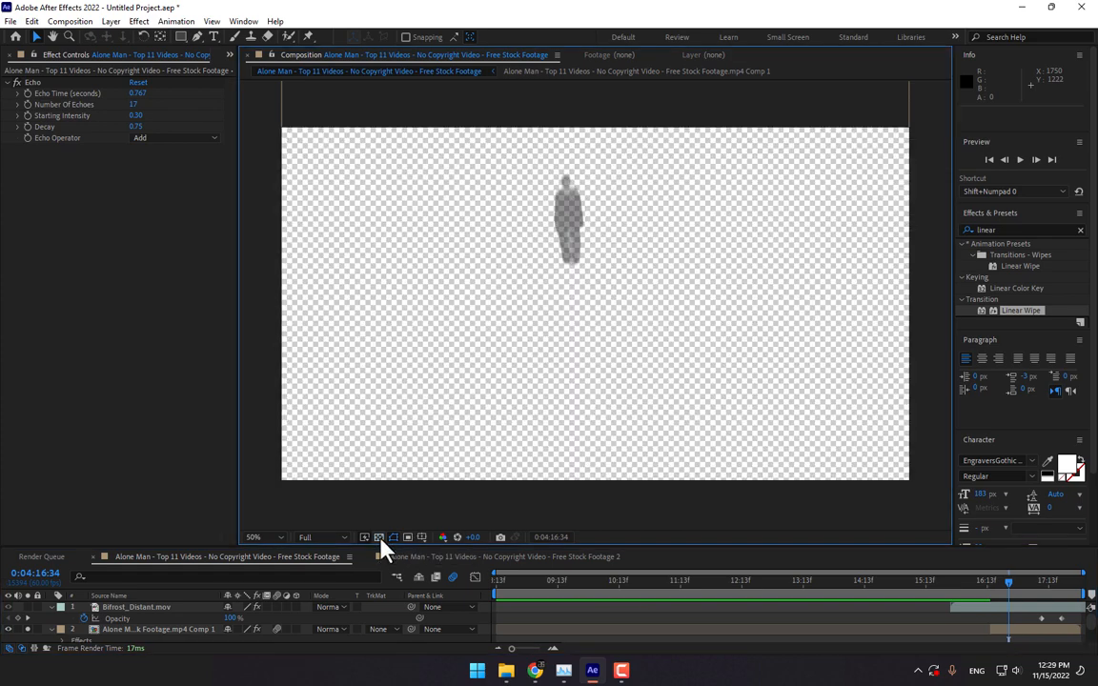
pyautogui.click(380, 537)
pyautogui.click(27, 629)
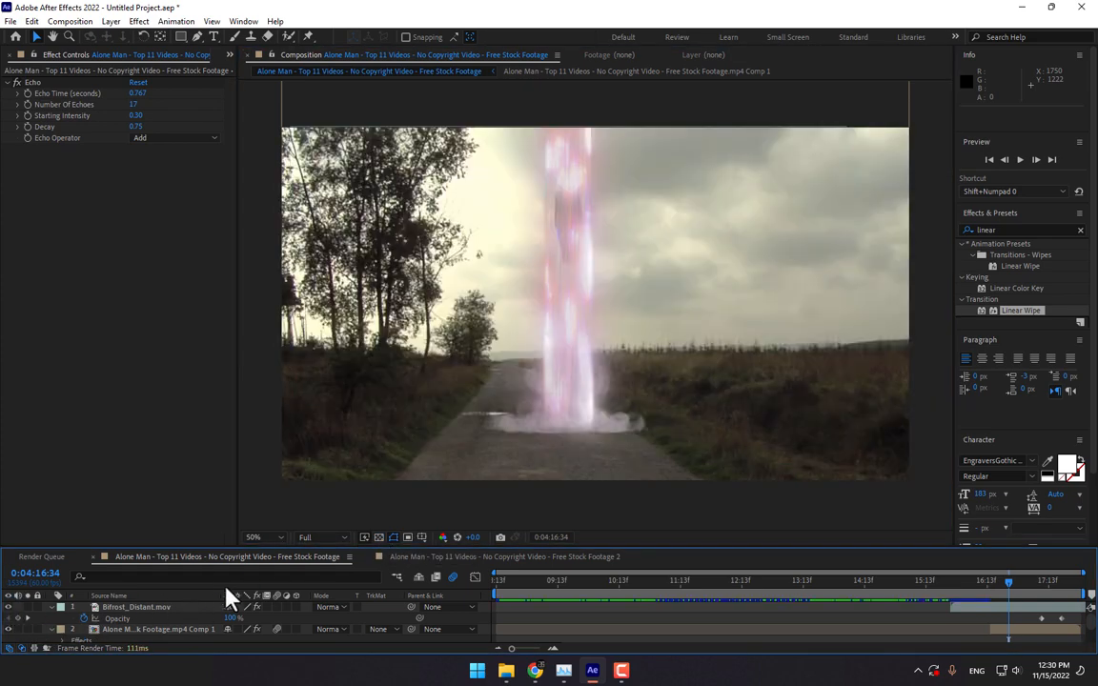
pyautogui.click(951, 583)
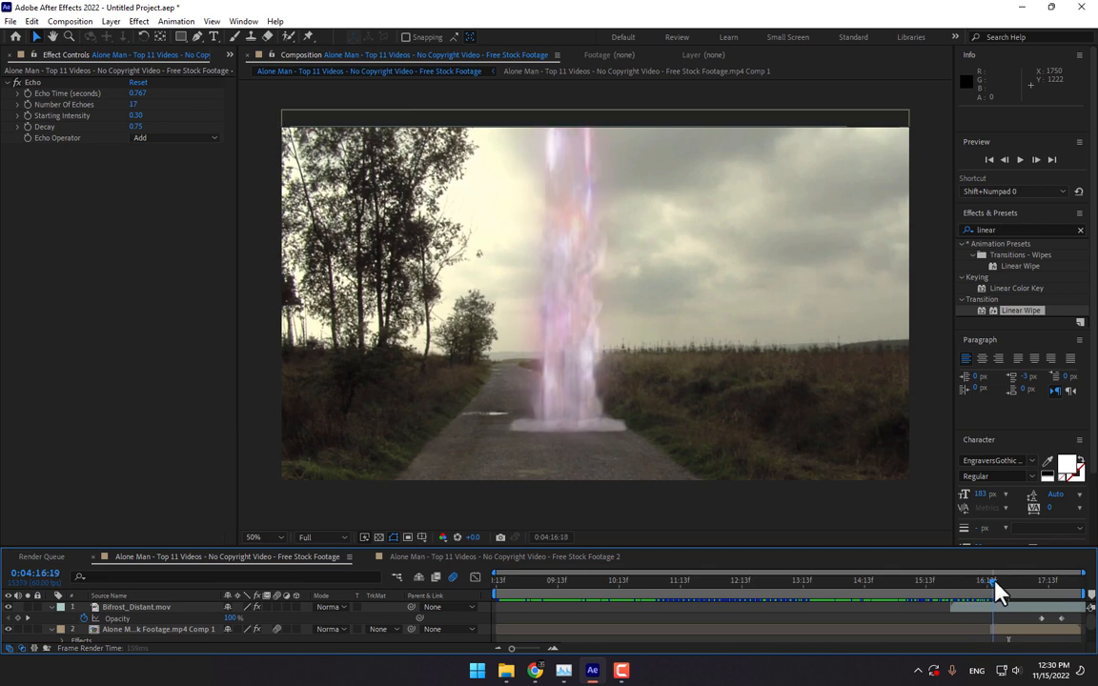